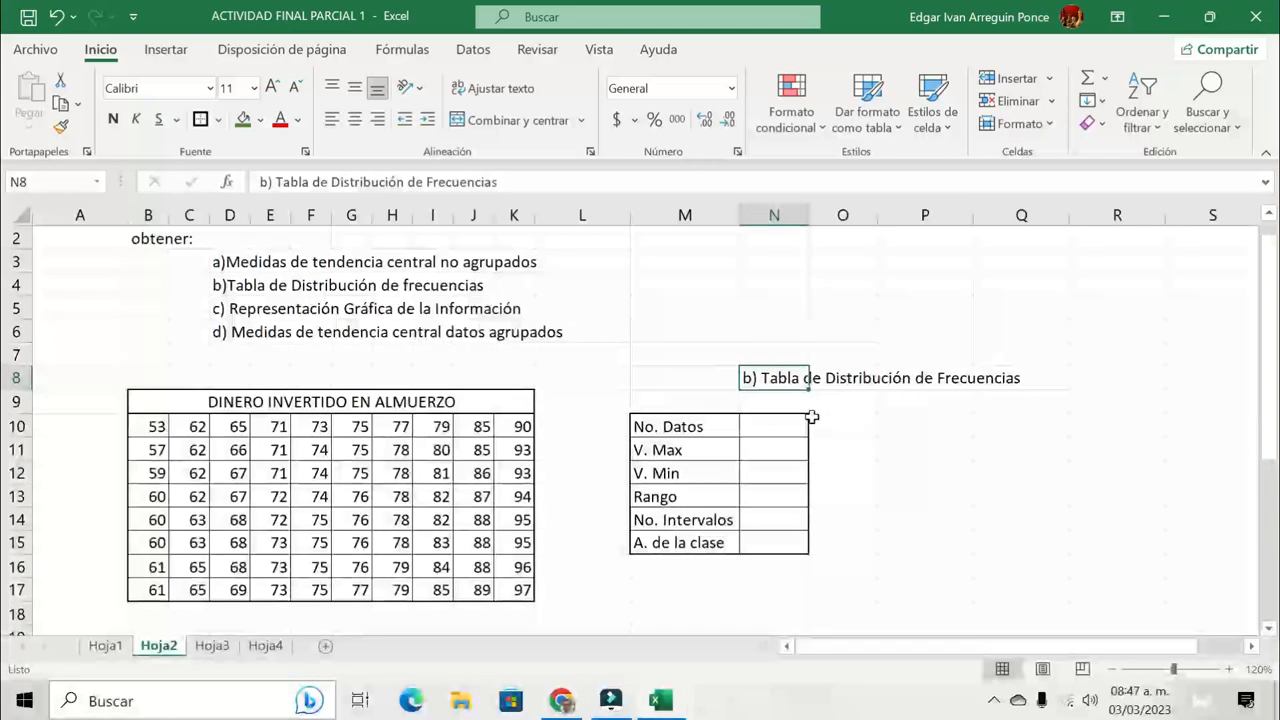
pyautogui.click(686, 428)
pyautogui.click(680, 450)
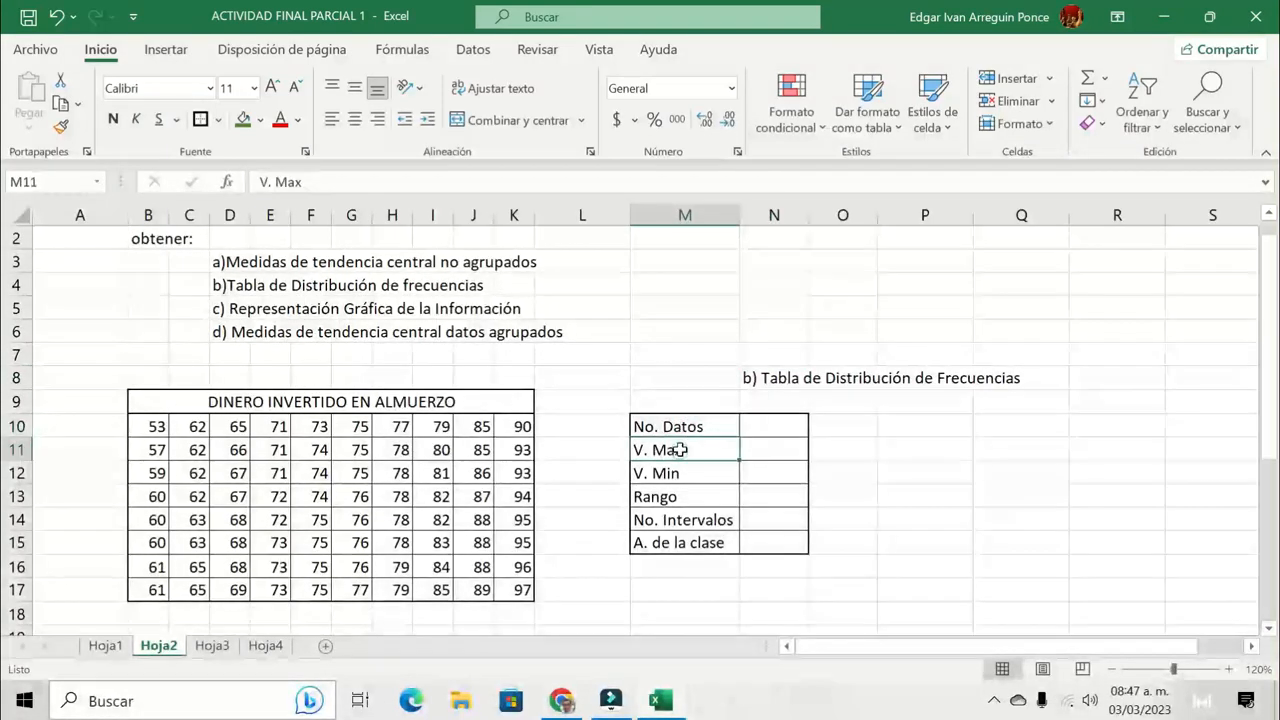
pyautogui.click(697, 476)
pyautogui.click(692, 499)
pyautogui.click(690, 519)
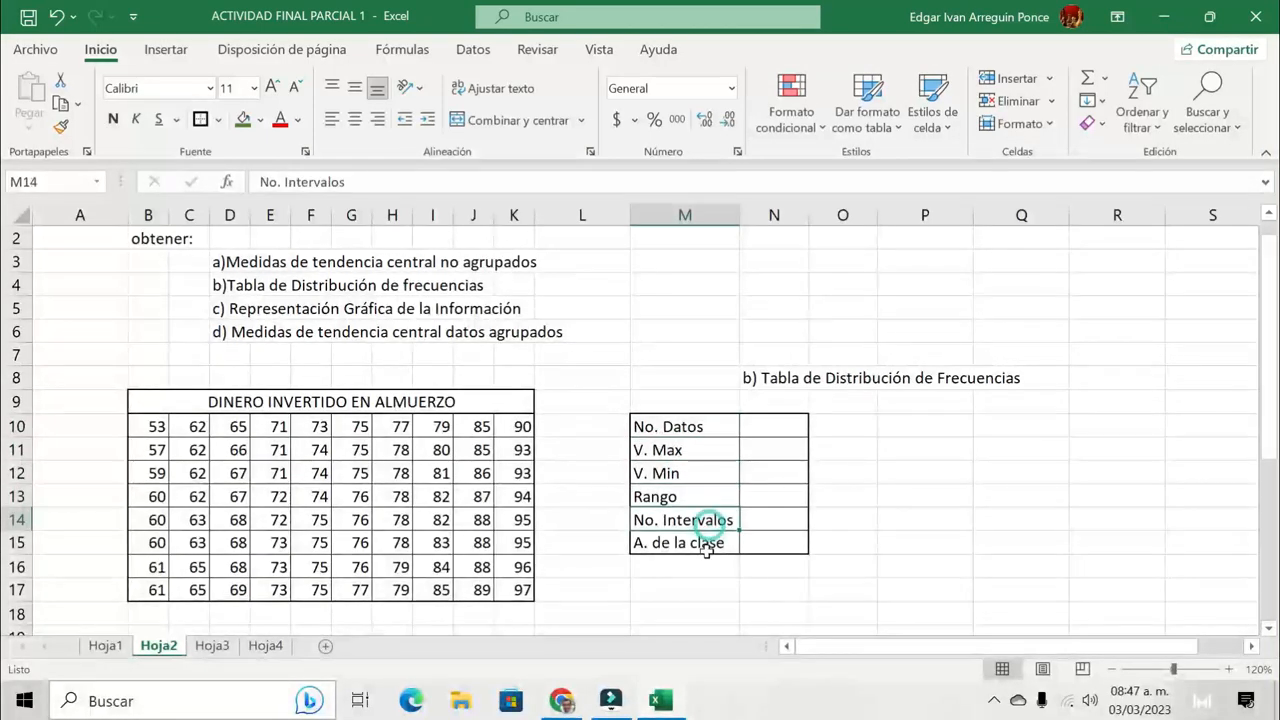
pyautogui.click(684, 545)
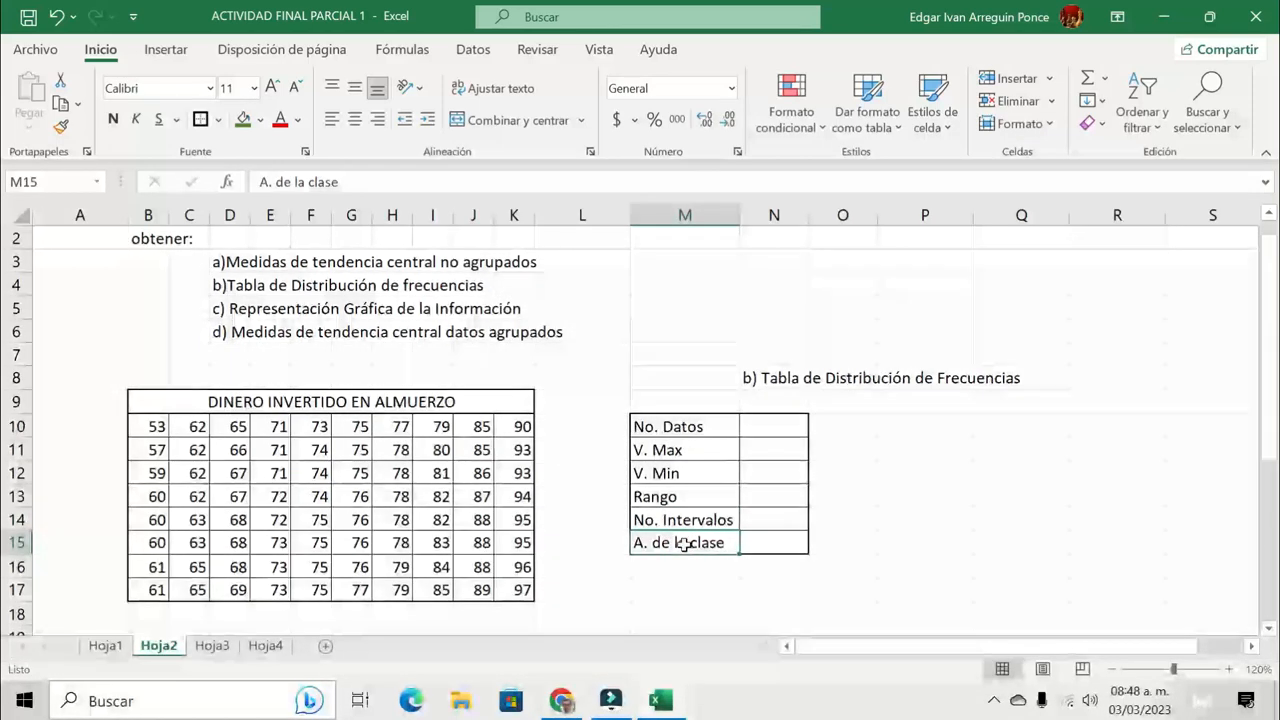
# Calculate No. Datos in cell N10 with the CONTAR function over the lunch-spending data range B10:K17
pyautogui.click(759, 434)
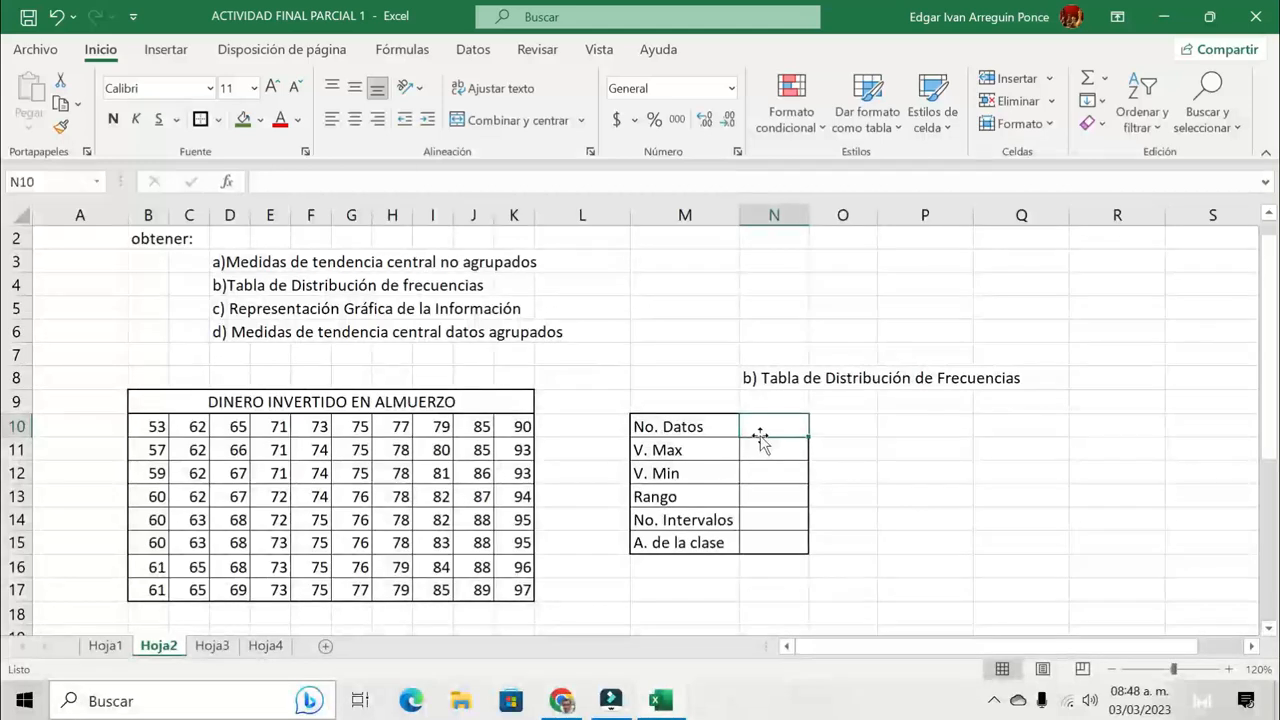
pyautogui.write('=')
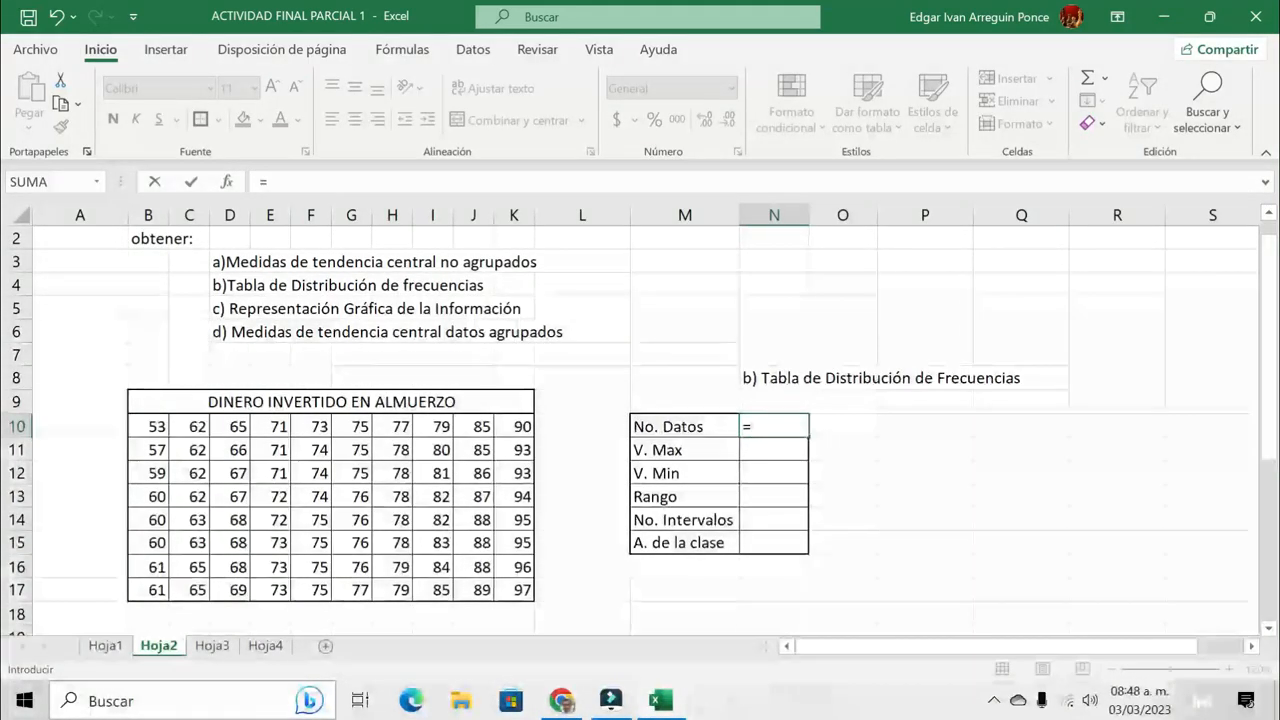
pyautogui.write('ONTAR')
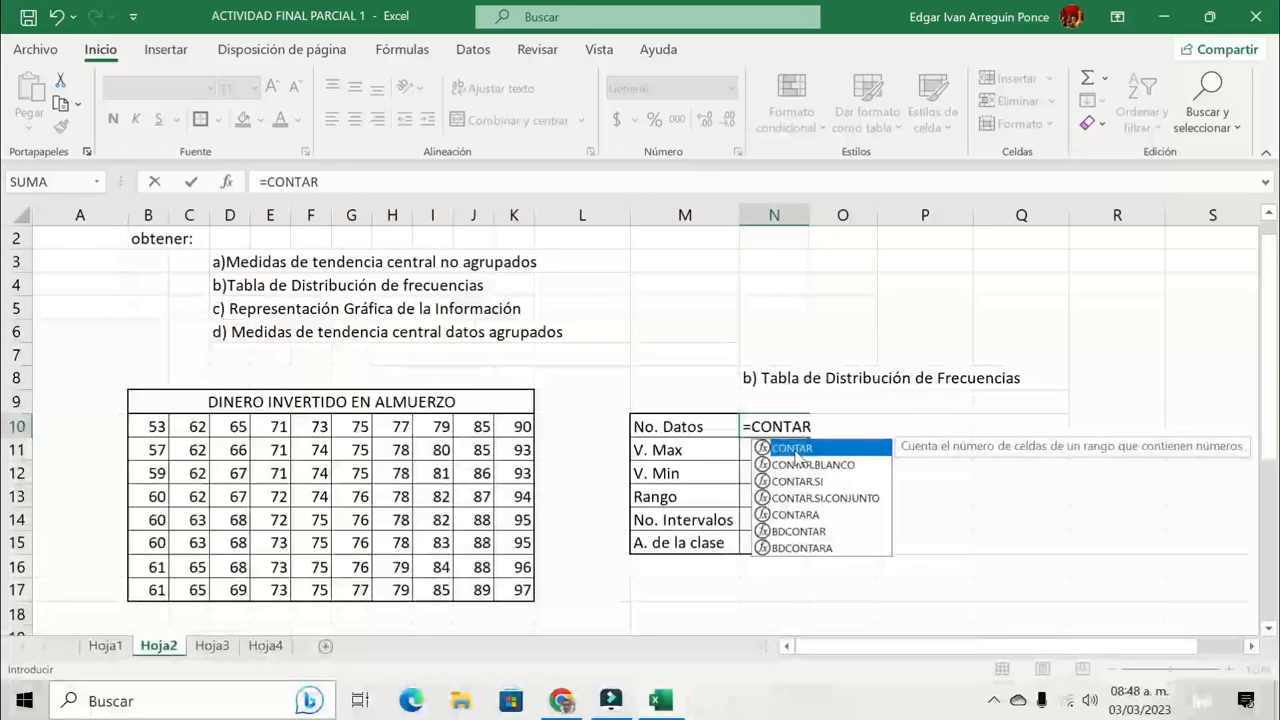
pyautogui.doubleClick(795, 450)
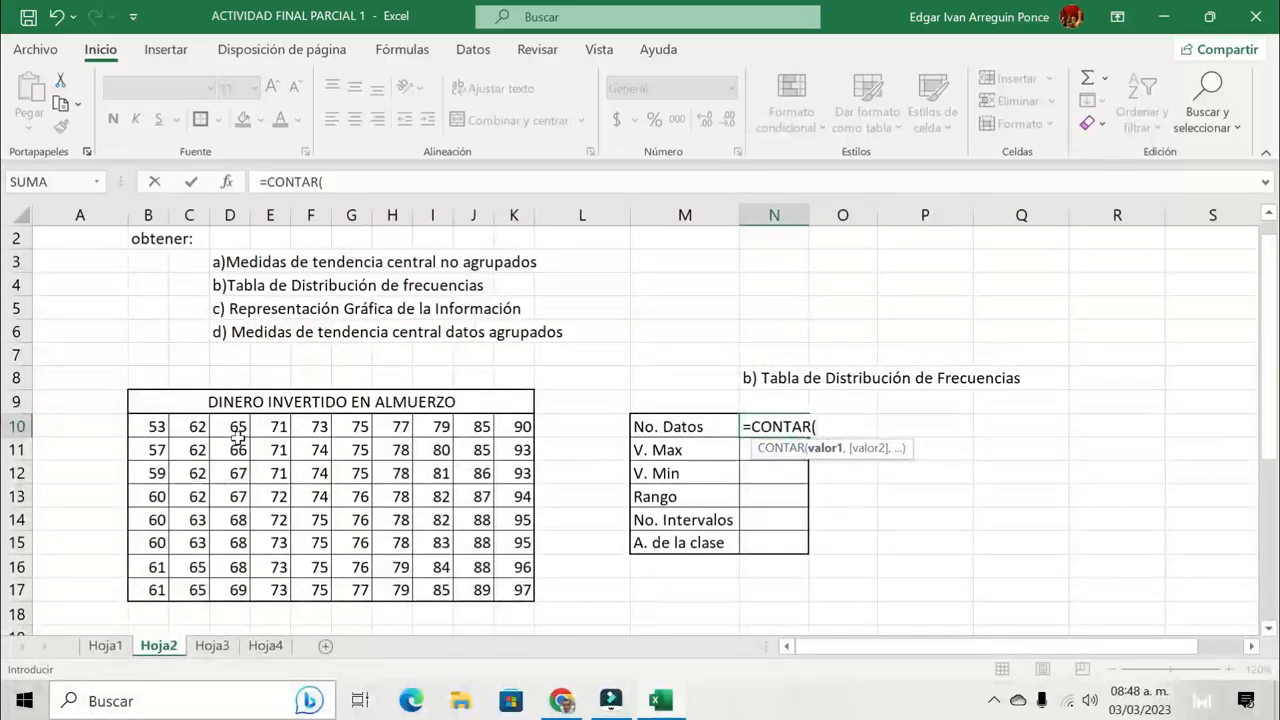
pyautogui.moveTo(149, 426); pyautogui.dragTo(520, 585)
pyautogui.write(')')
pyautogui.press('Return')
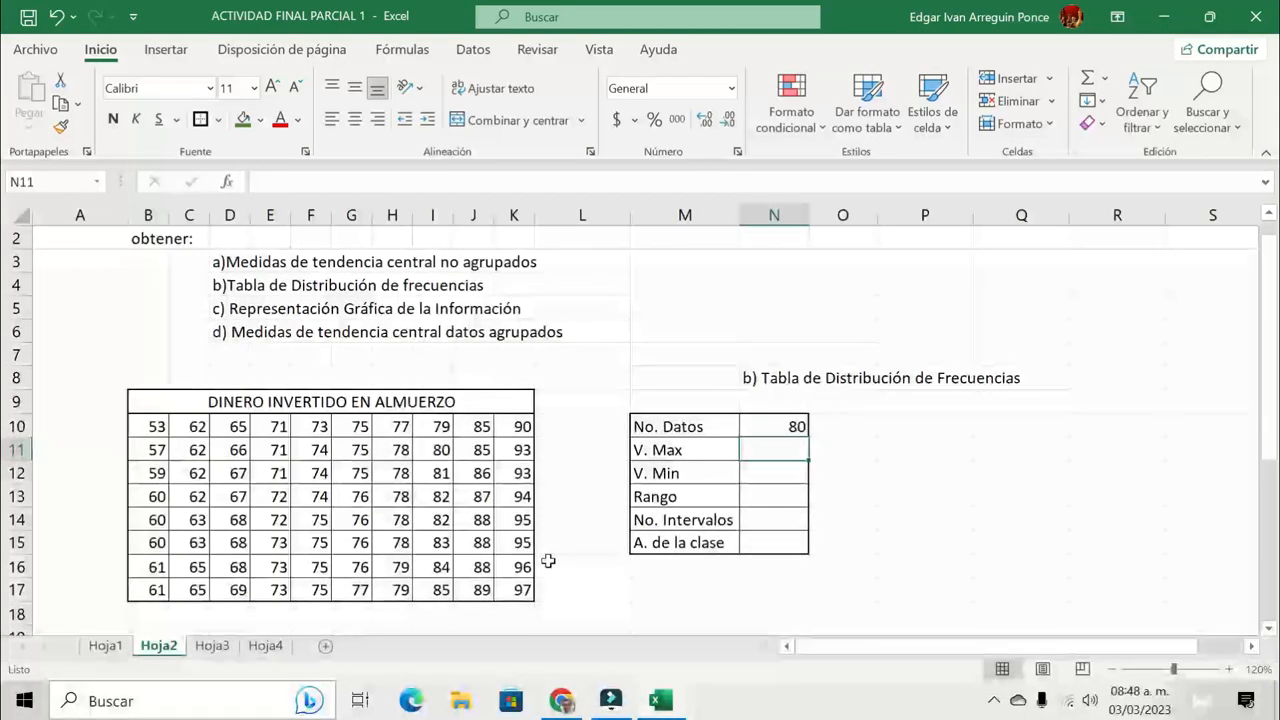
# Calculate V. Max in cell N11 with the formula =MAX(B10:K17)
pyautogui.click(766, 453)
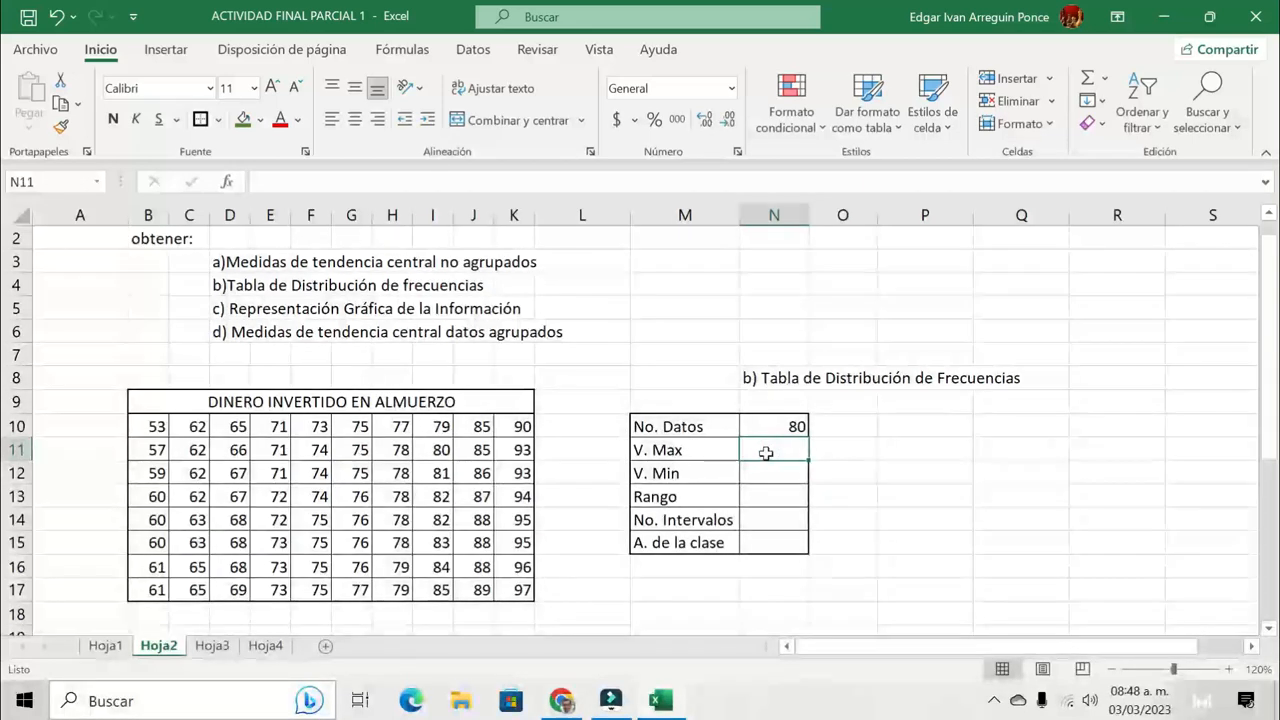
pyautogui.write('=')
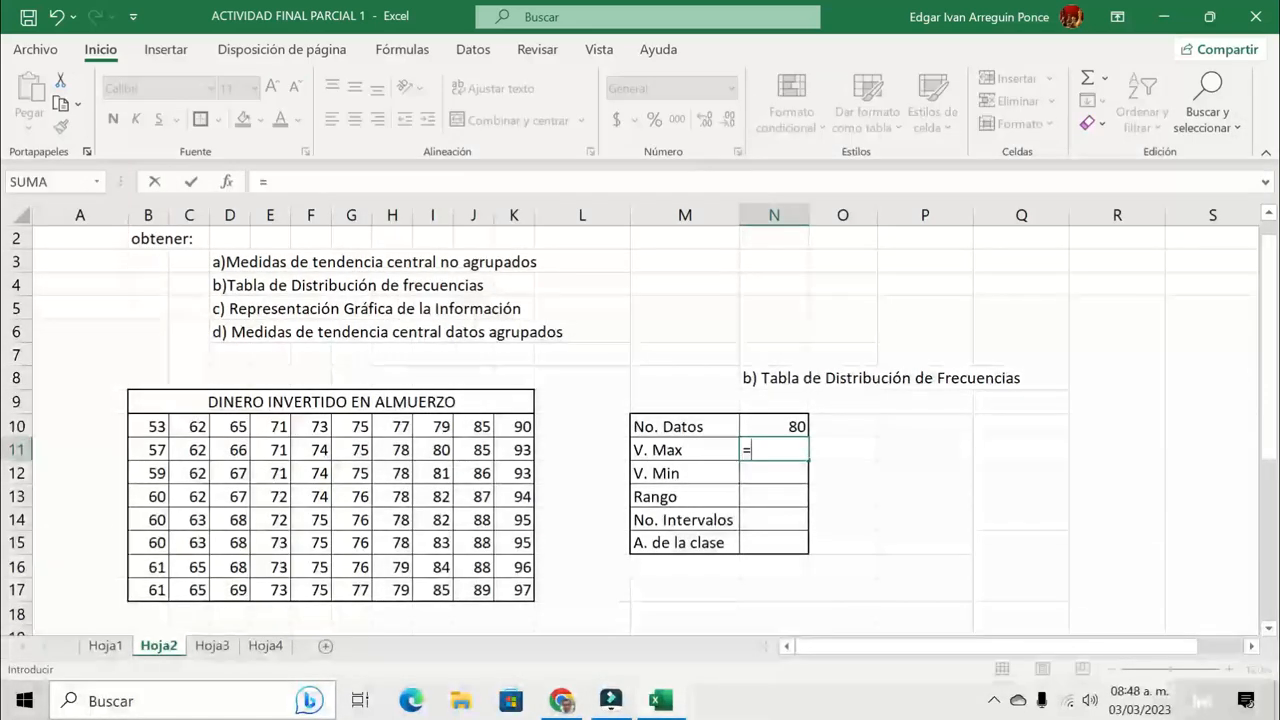
pyautogui.write('MAX')
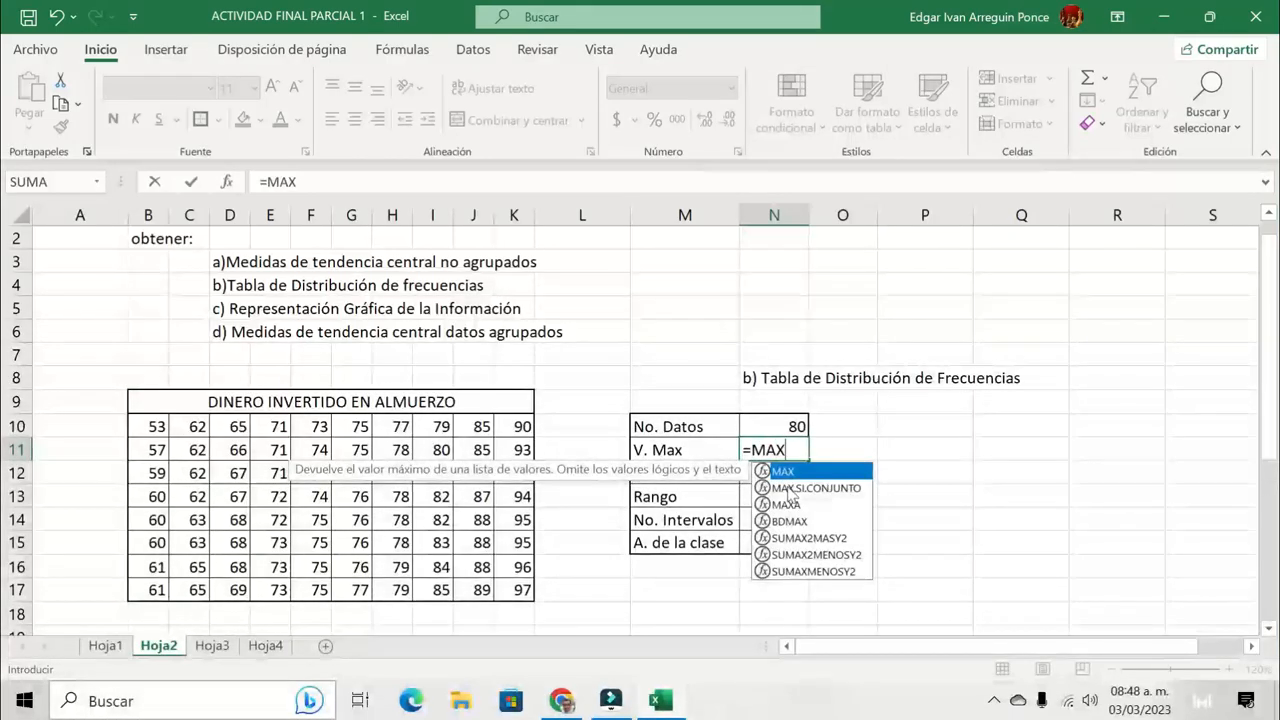
pyautogui.doubleClick(782, 471)
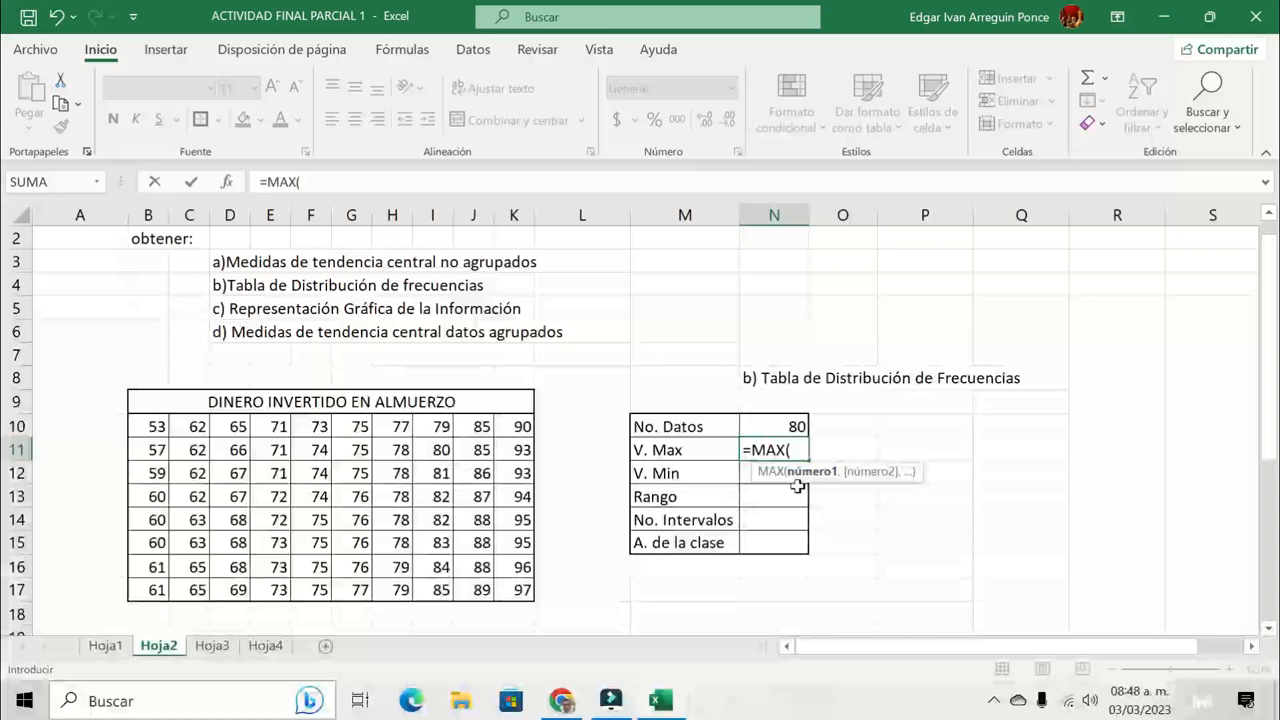
pyautogui.moveTo(146, 426); pyautogui.dragTo(506, 592)
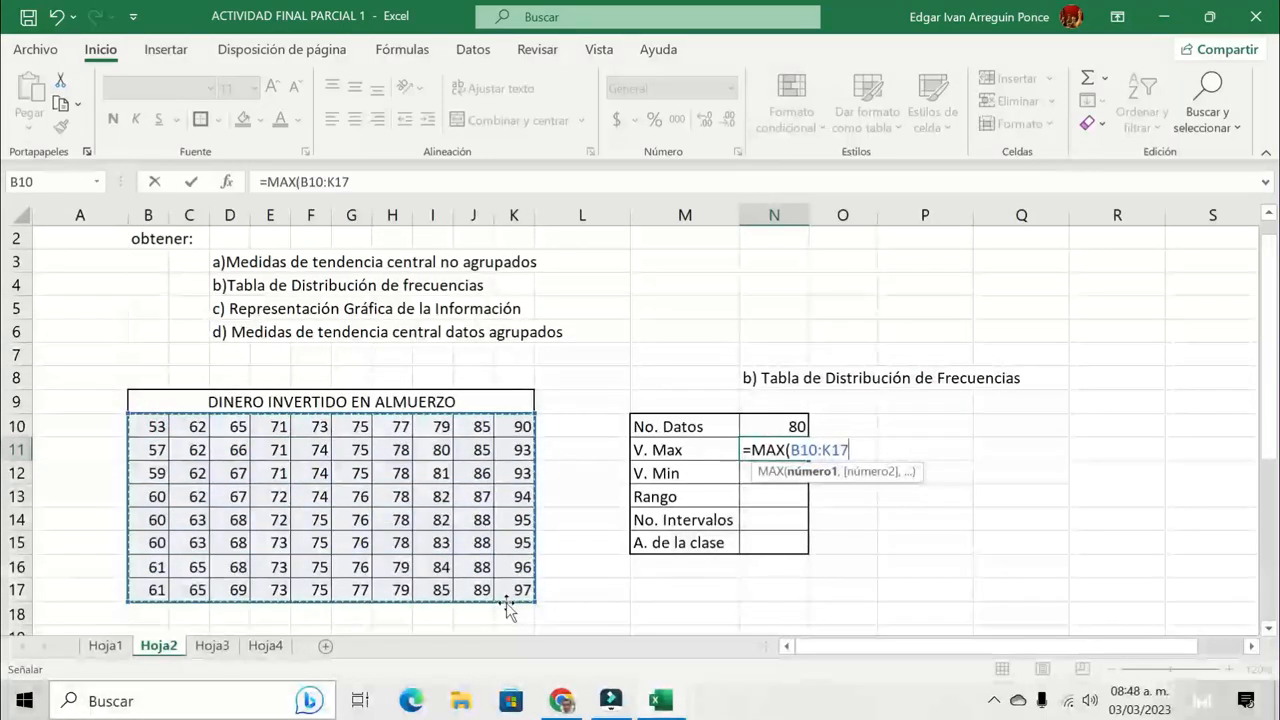
pyautogui.write(')')
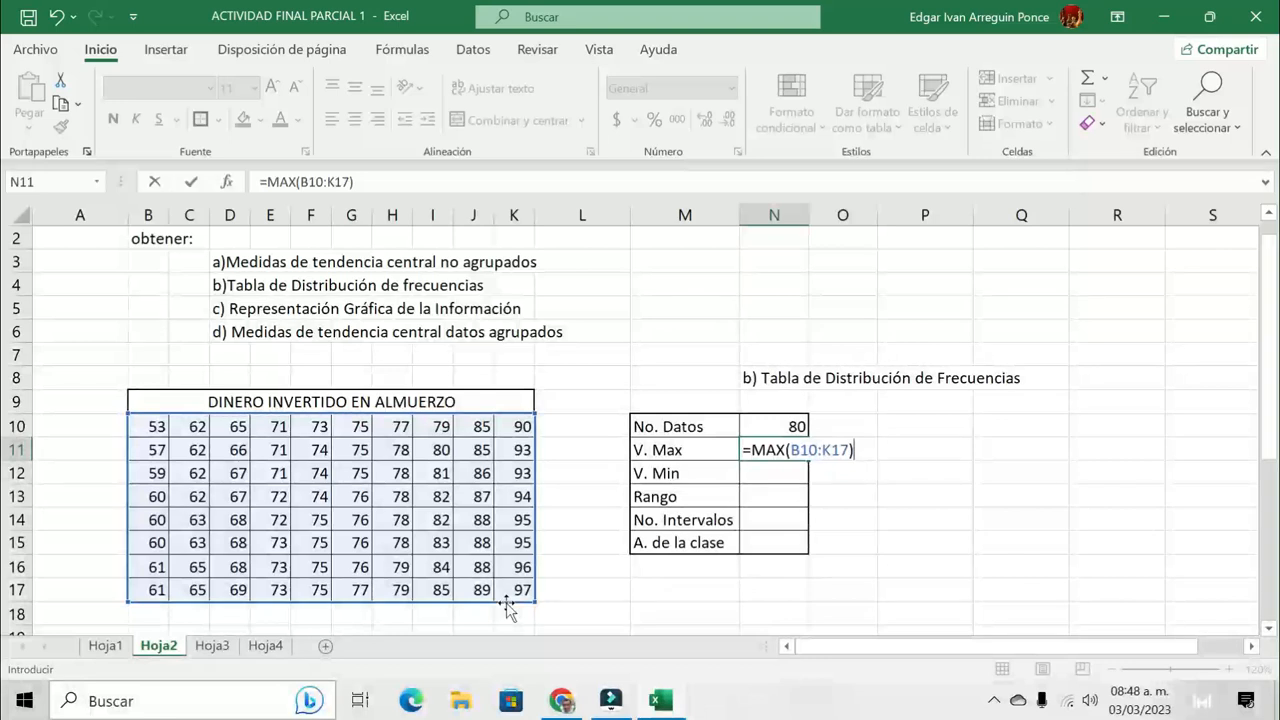
pyautogui.press('Return')
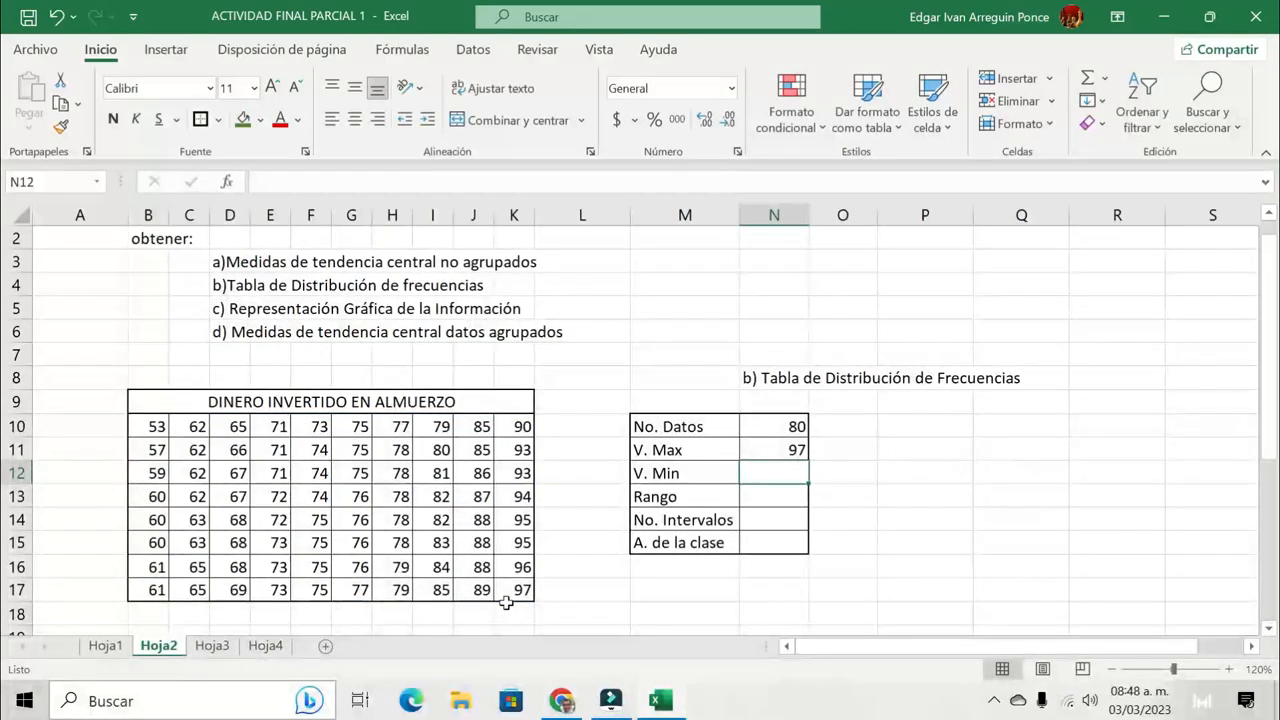
# Calculate V. Min in cell N12 with the formula =MIN(B10:K17)
pyautogui.write('=')
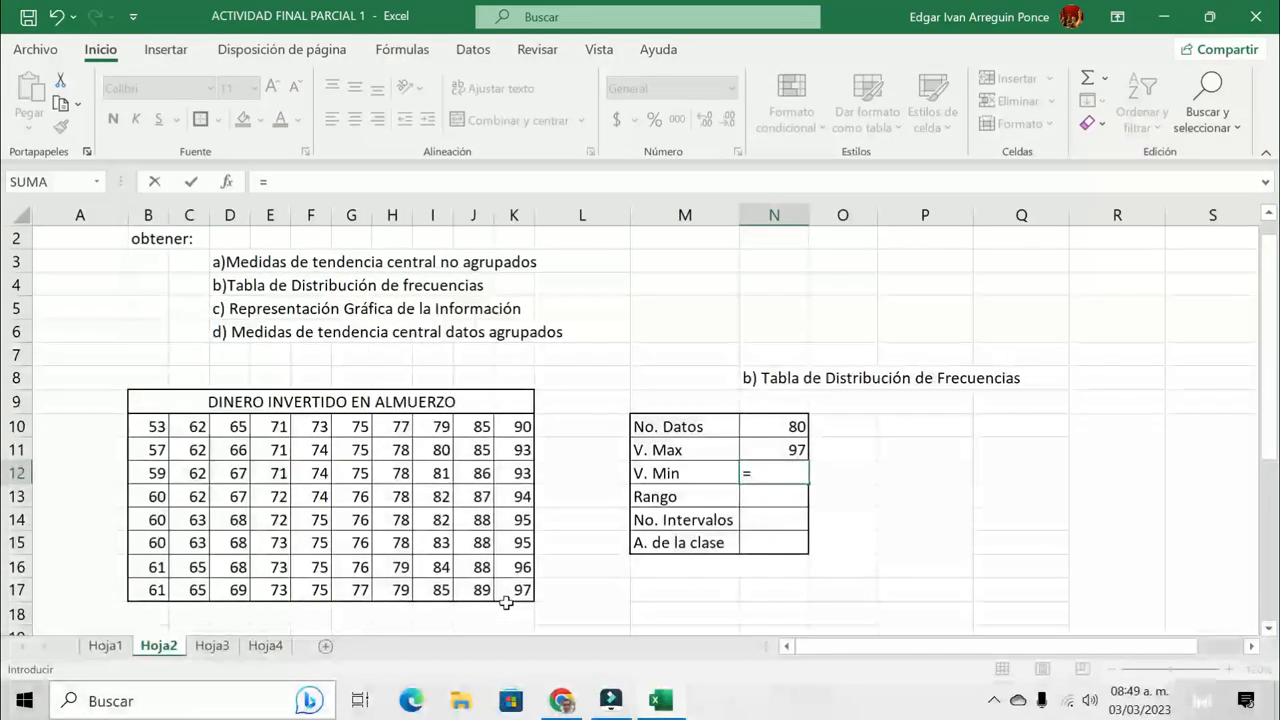
pyautogui.write('MIN')
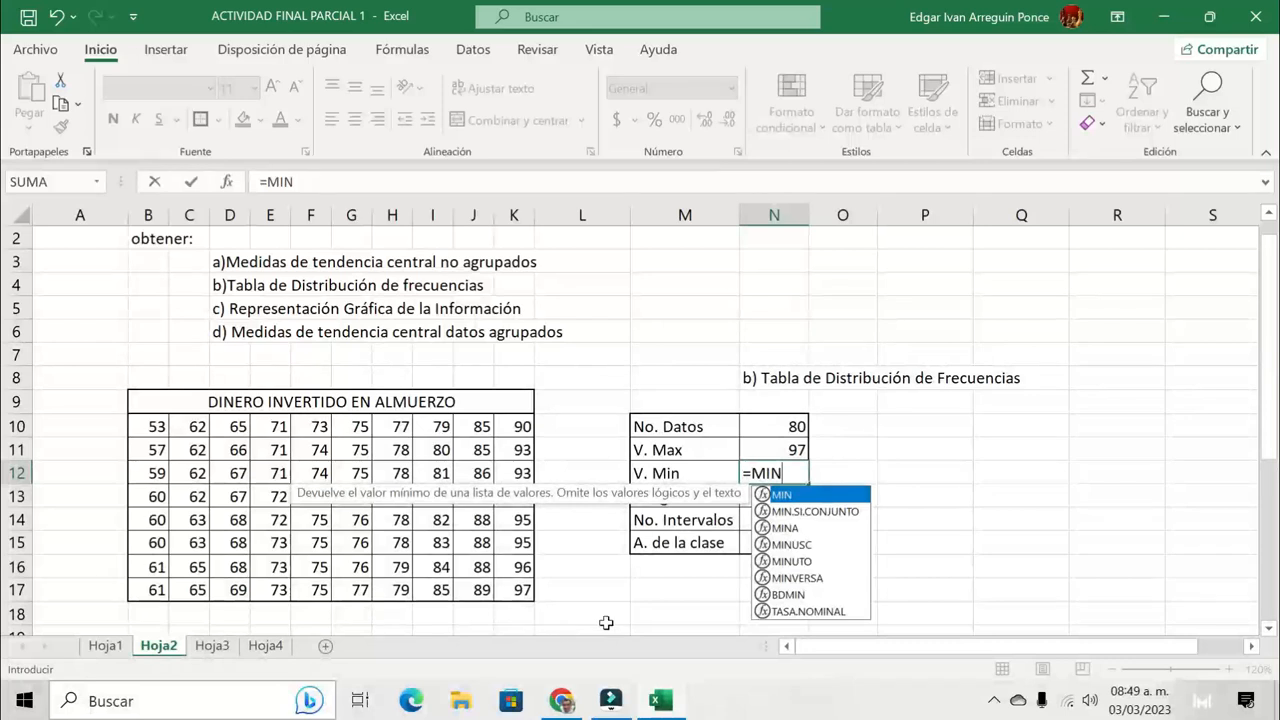
pyautogui.write('(')
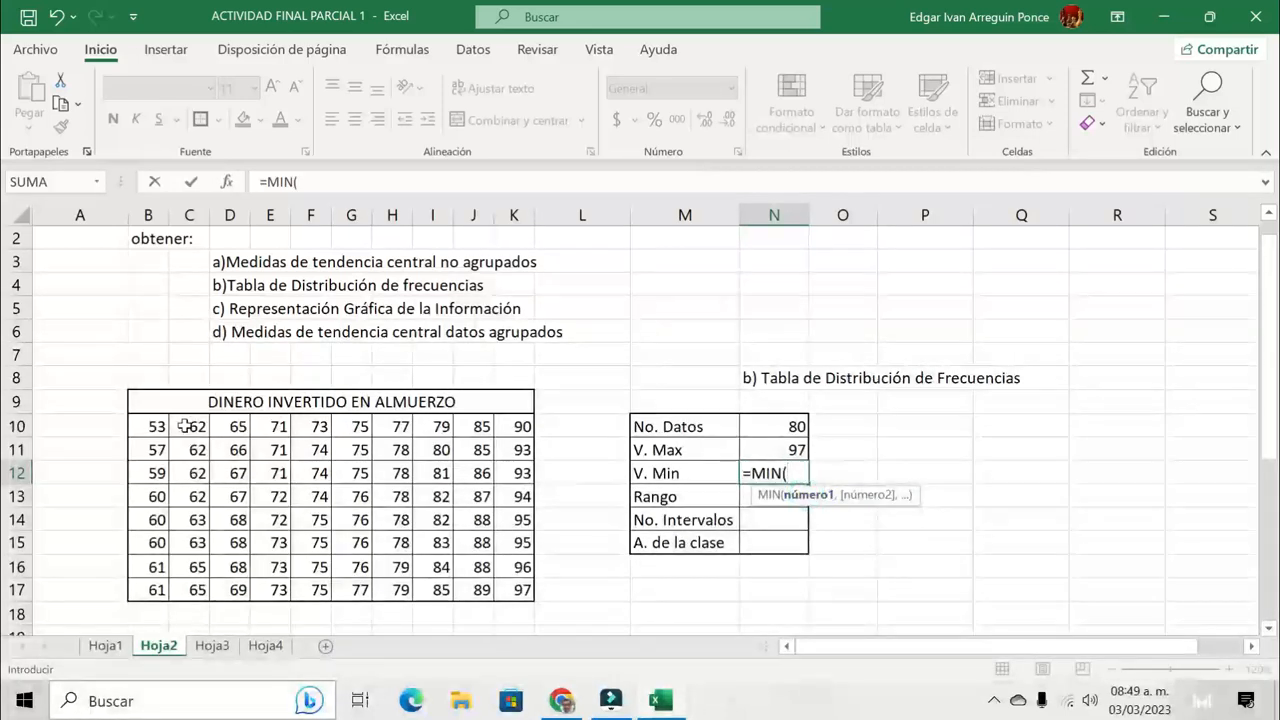
pyautogui.moveTo(157, 424); pyautogui.dragTo(521, 594)
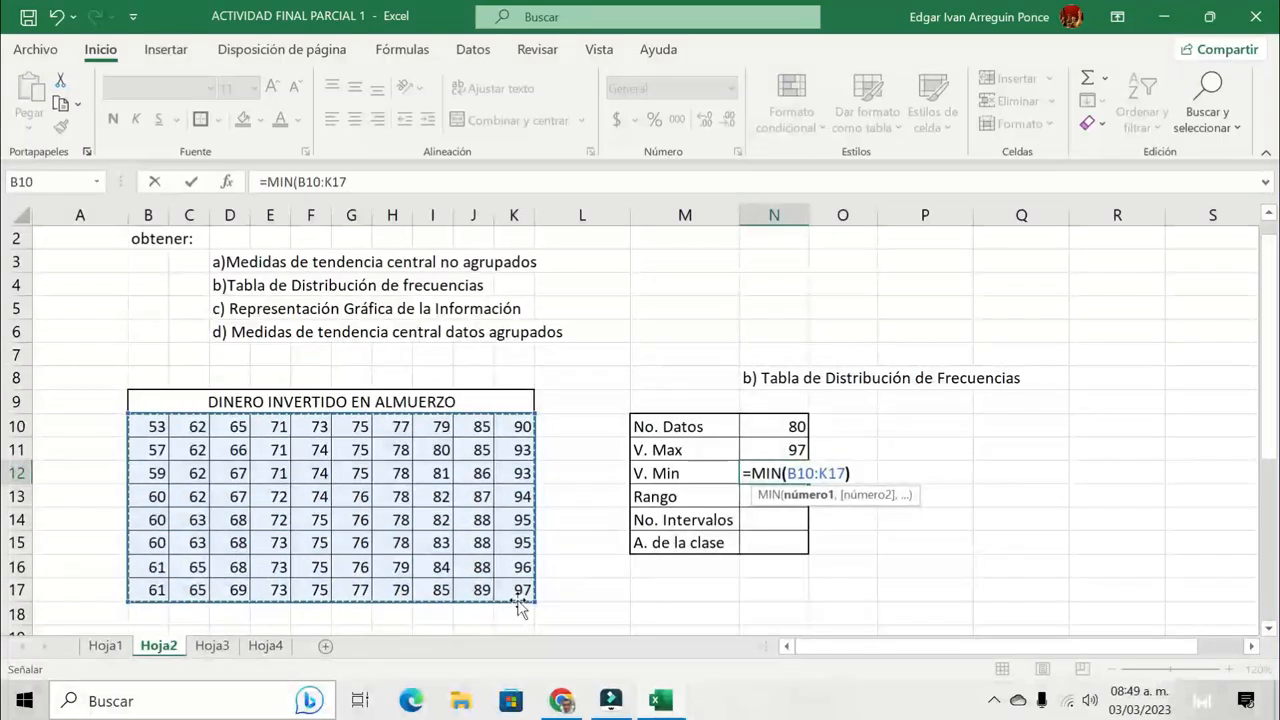
pyautogui.press('Return')
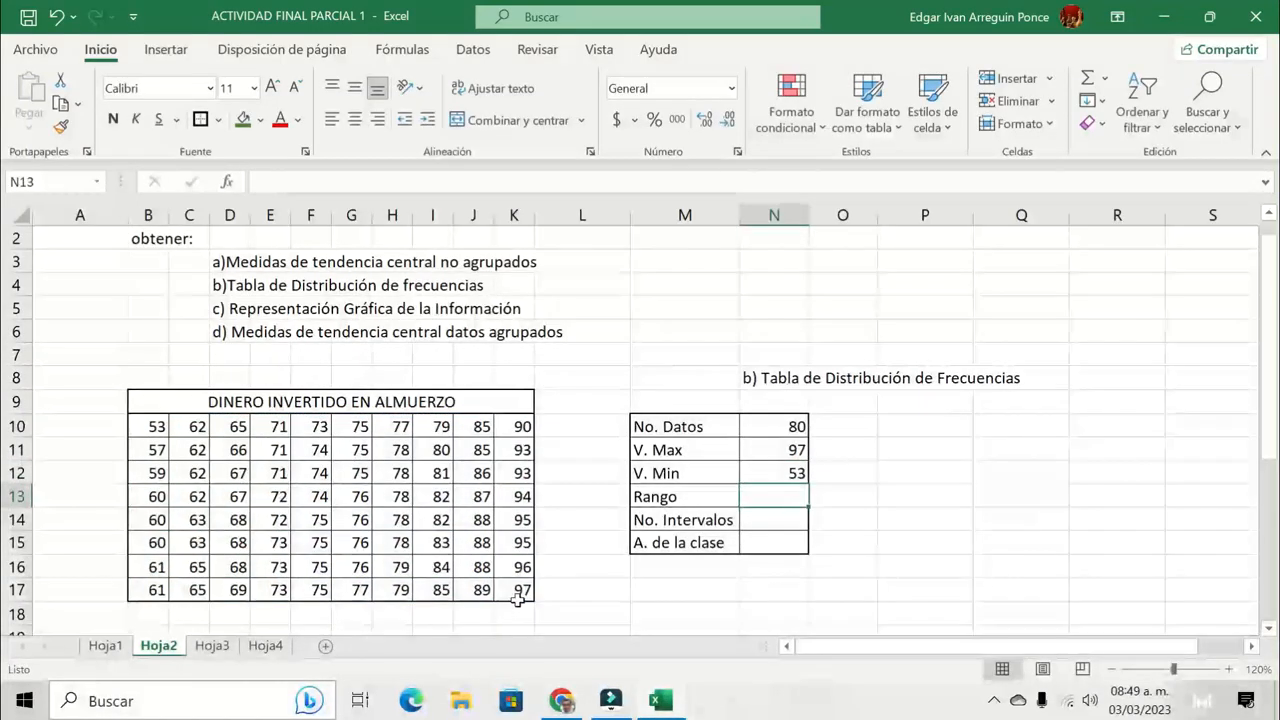
# Calculate Rango in cell N13 by subtracting the minimum from the maximum with =N11-N12
pyautogui.write('=')
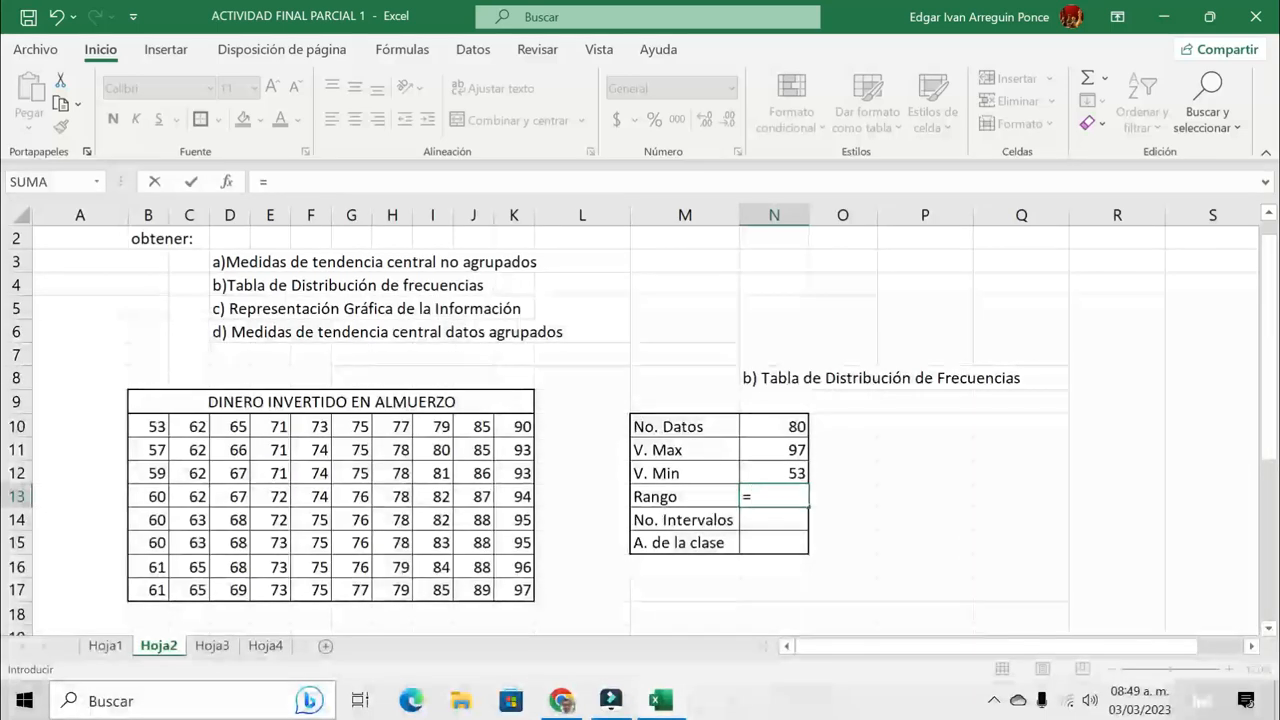
pyautogui.click(782, 449)
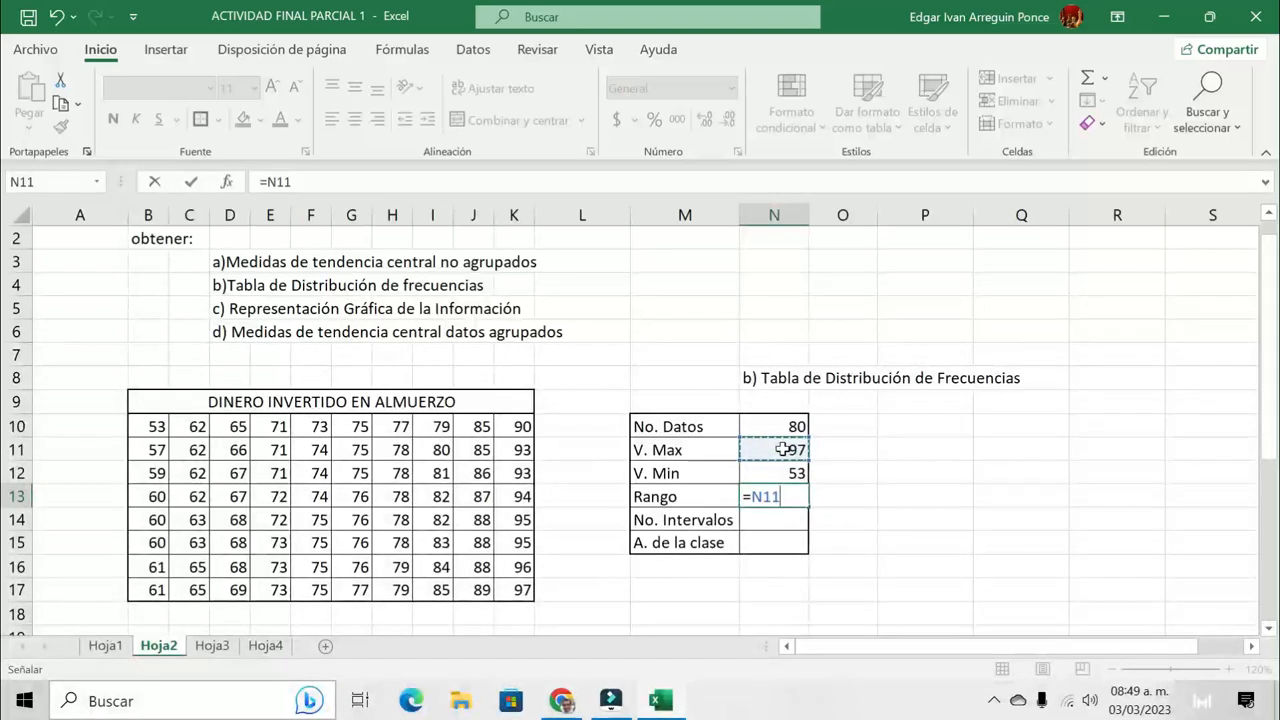
pyautogui.write('-')
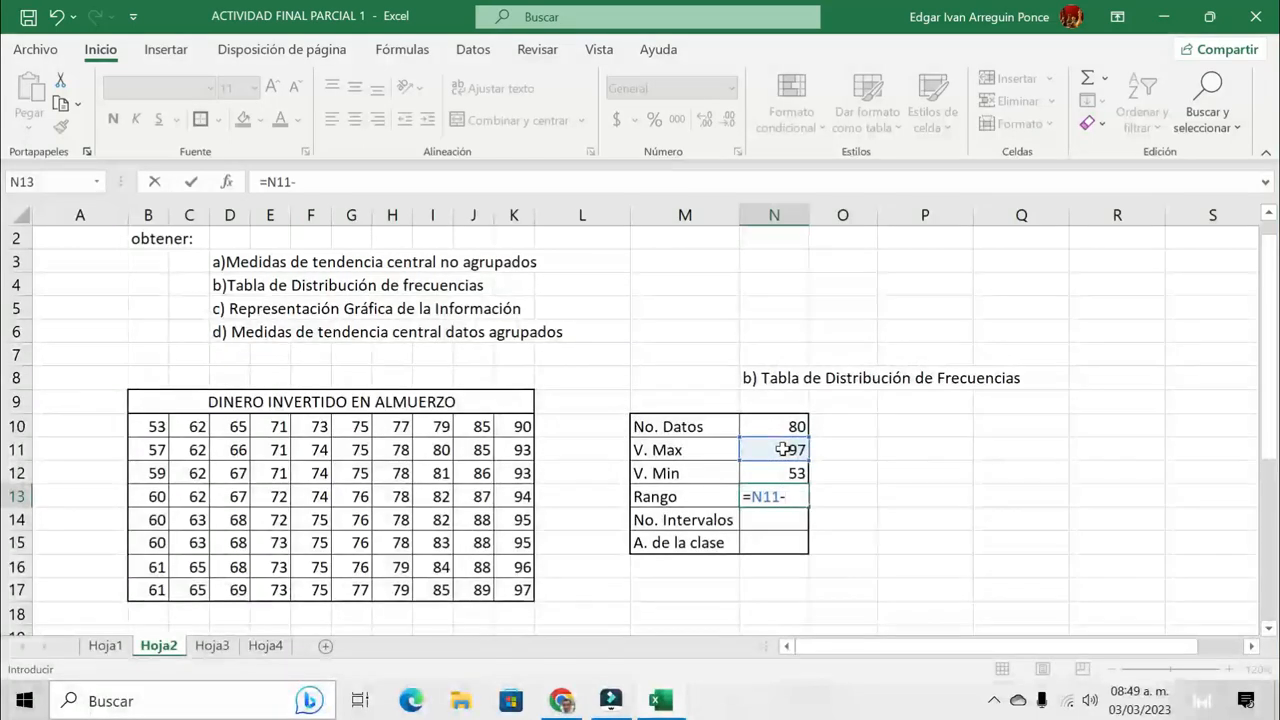
pyautogui.click(789, 474)
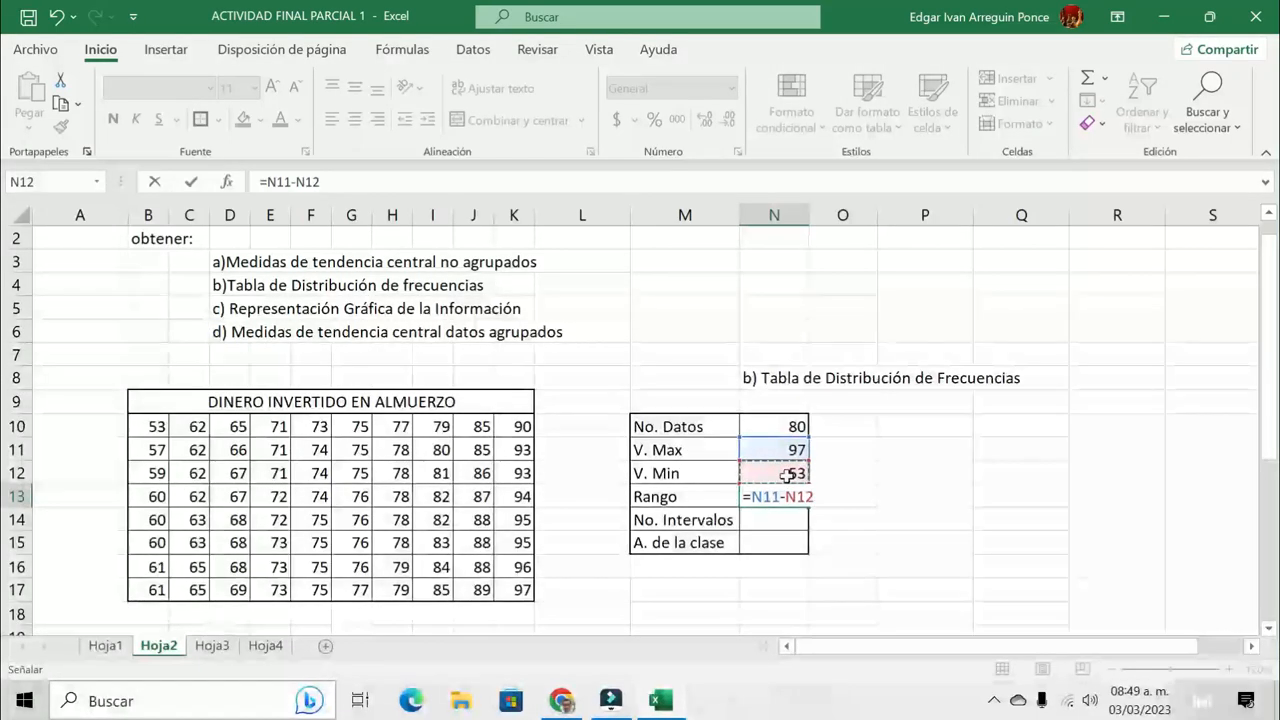
pyautogui.press('Return')
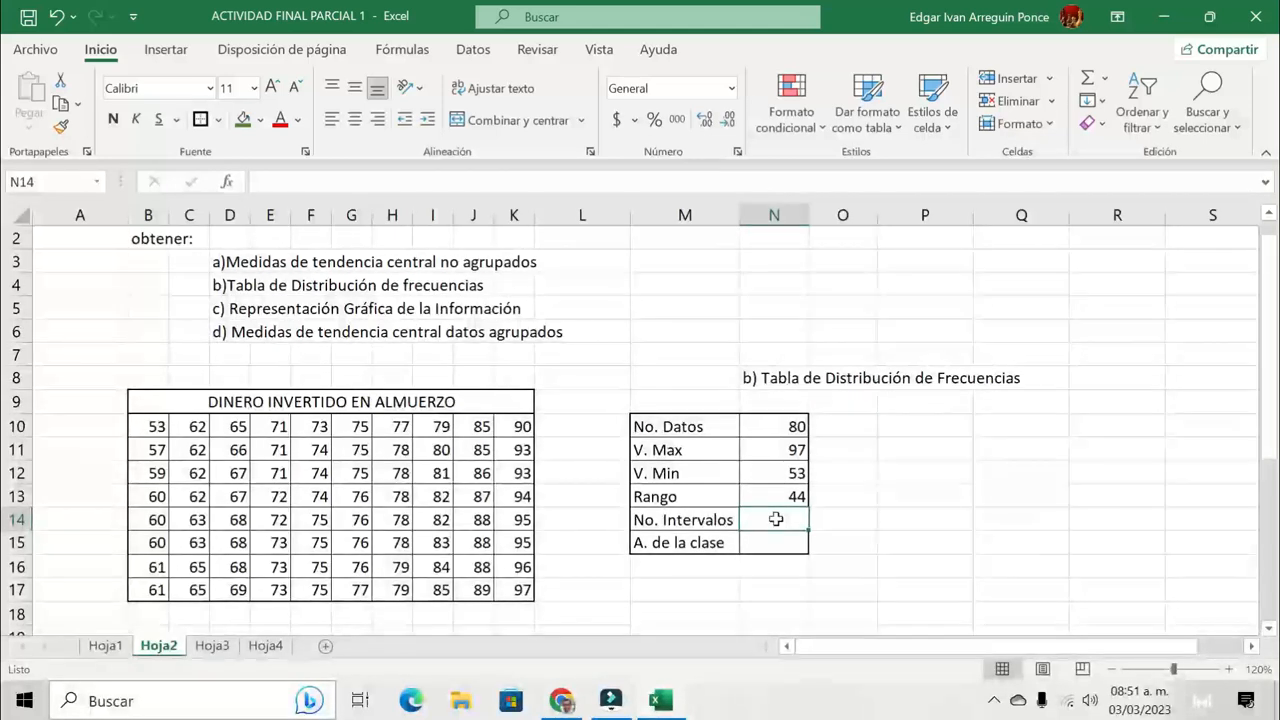
# Calculate No. Intervalos in cell N14 with the formula =ENTERO(1+3.3*LOG10(N10))
pyautogui.write('=')
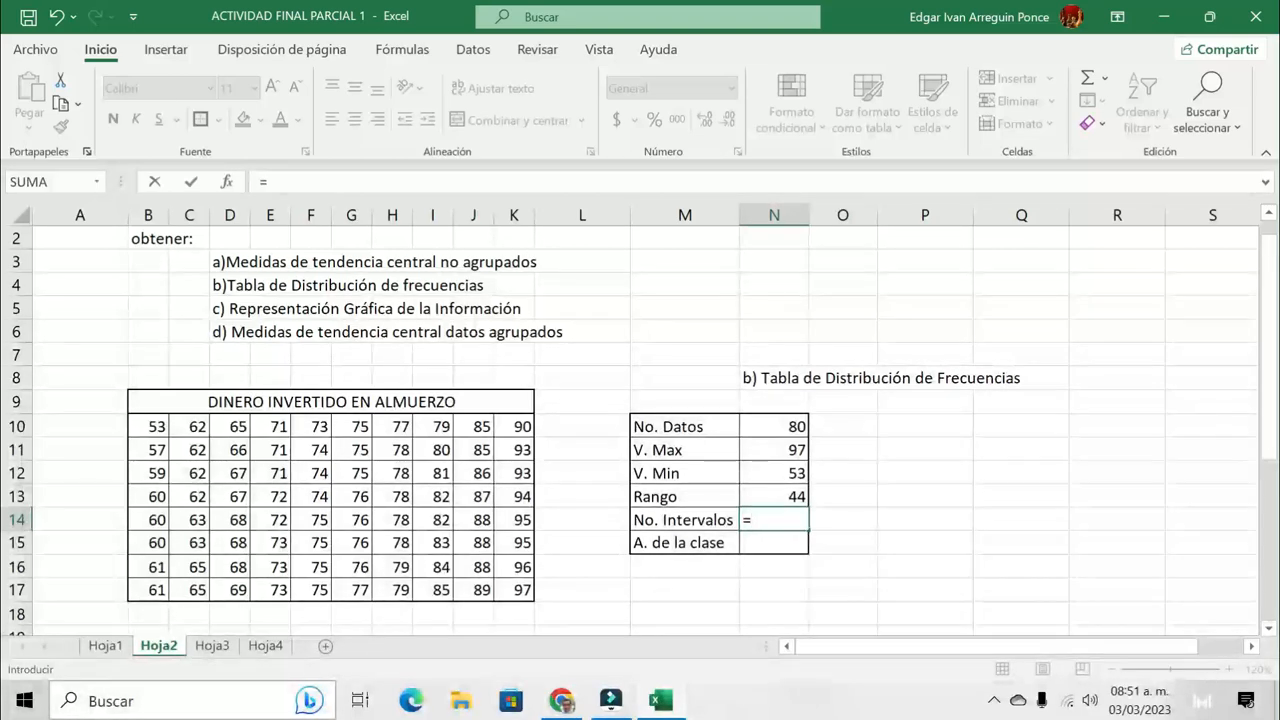
pyautogui.write('ENTERO')
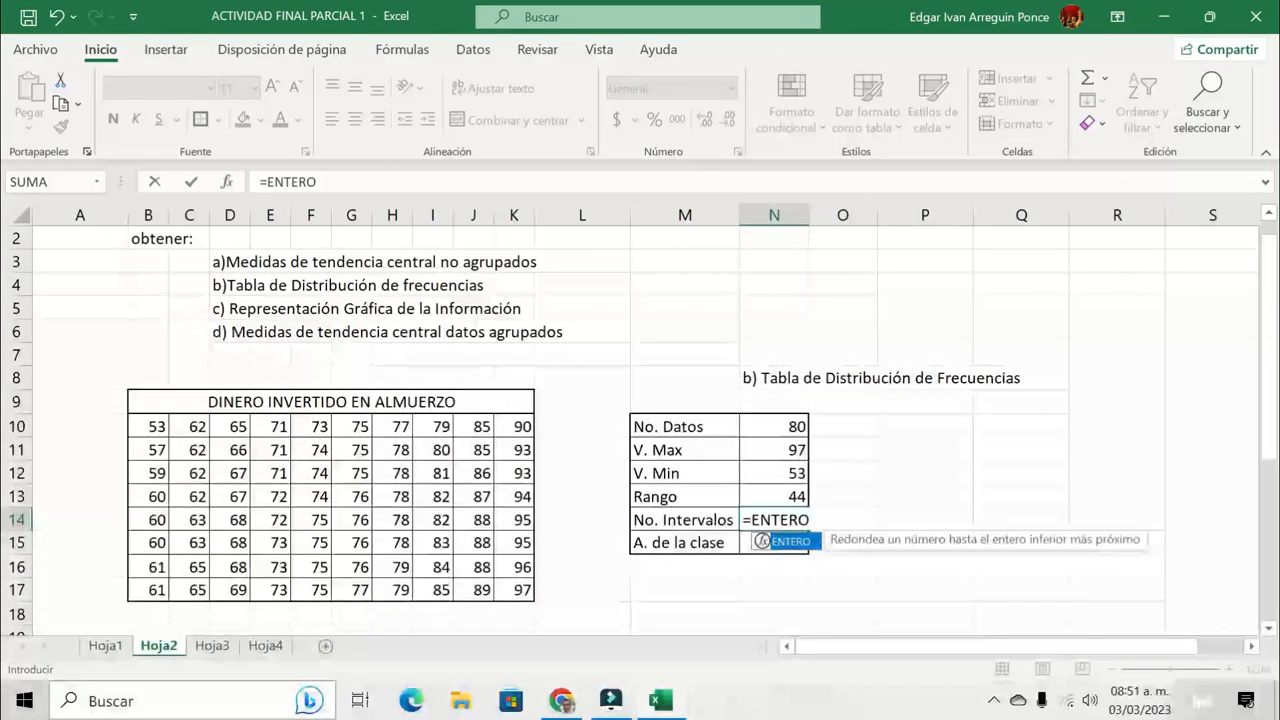
pyautogui.write('(1')
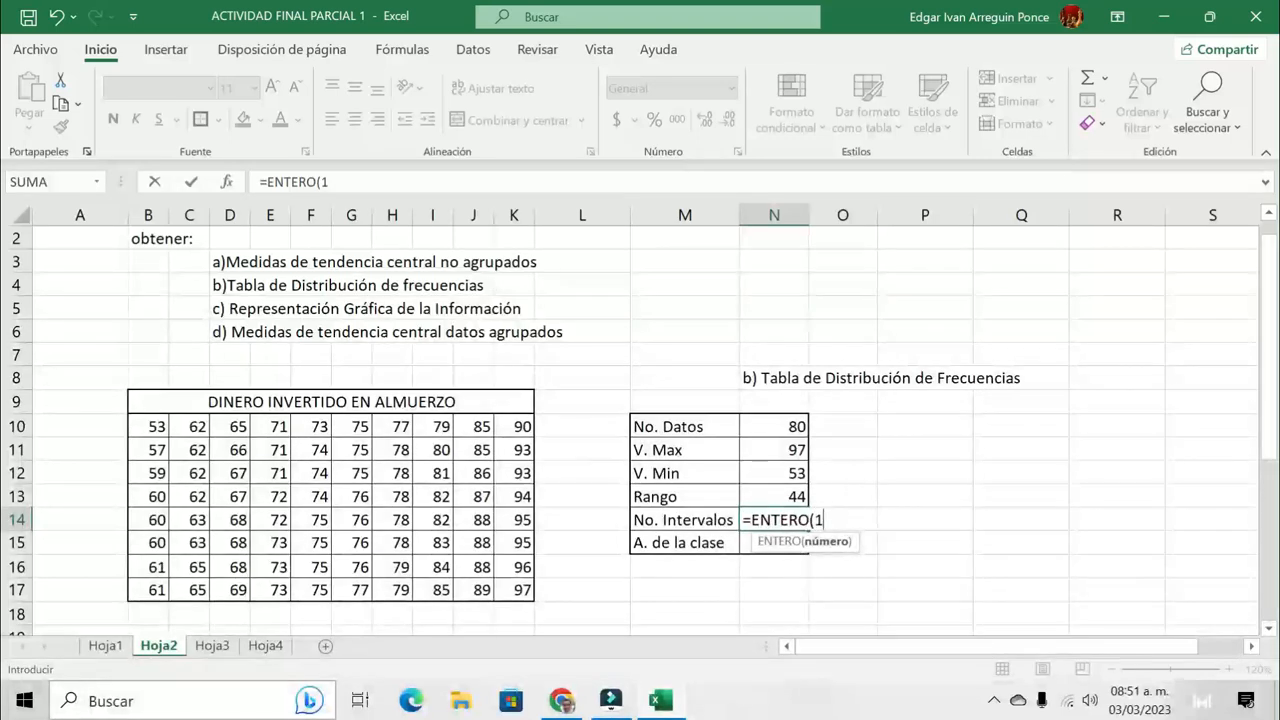
pyautogui.write('+')
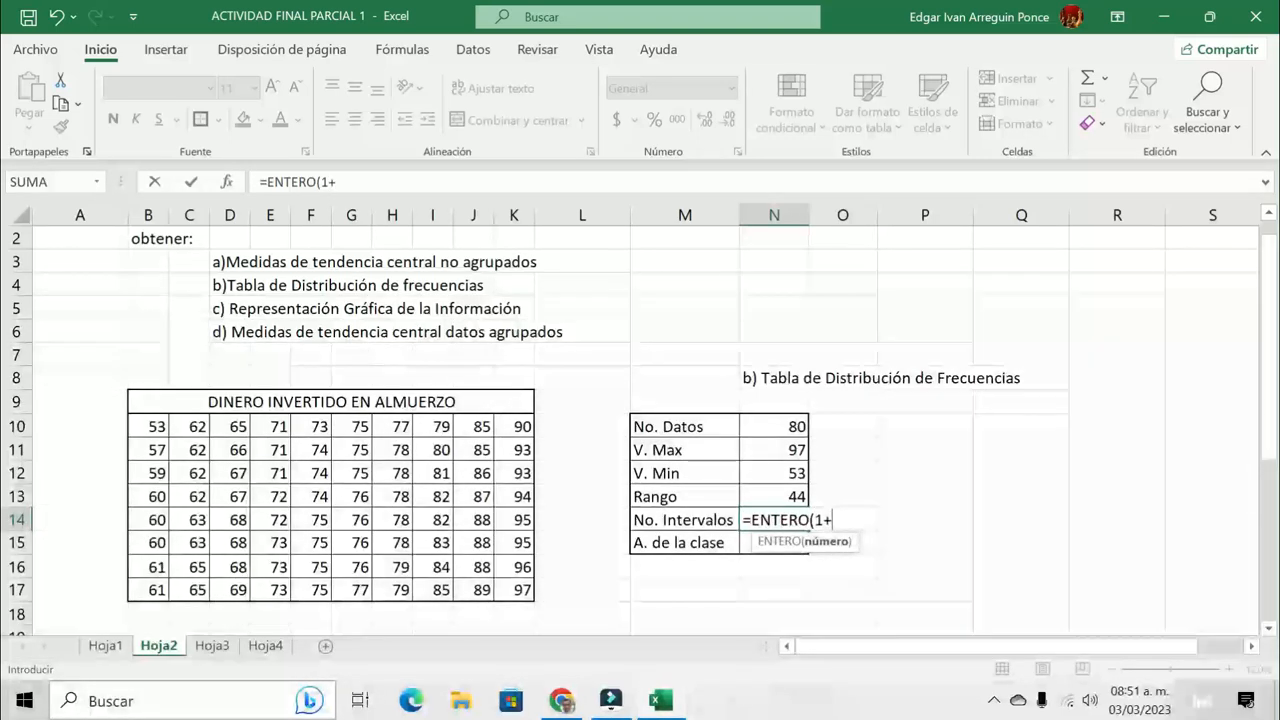
pyautogui.write('3.')
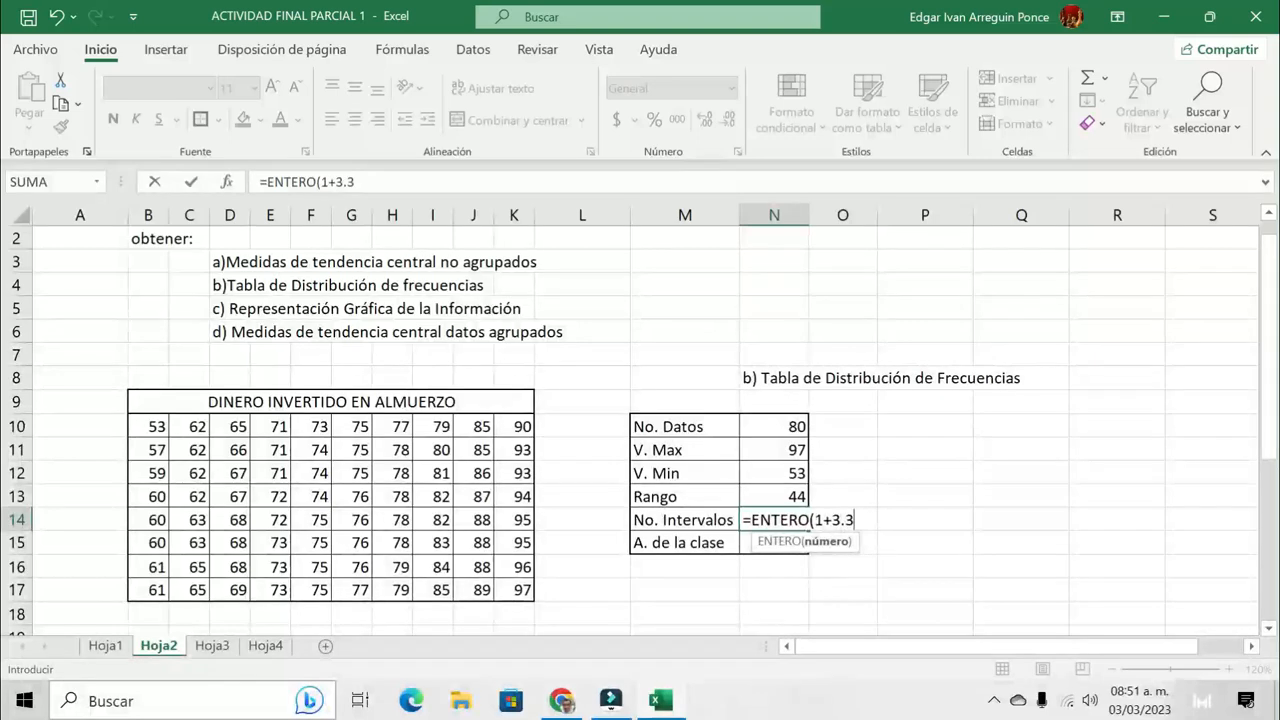
pyautogui.write('3LO')
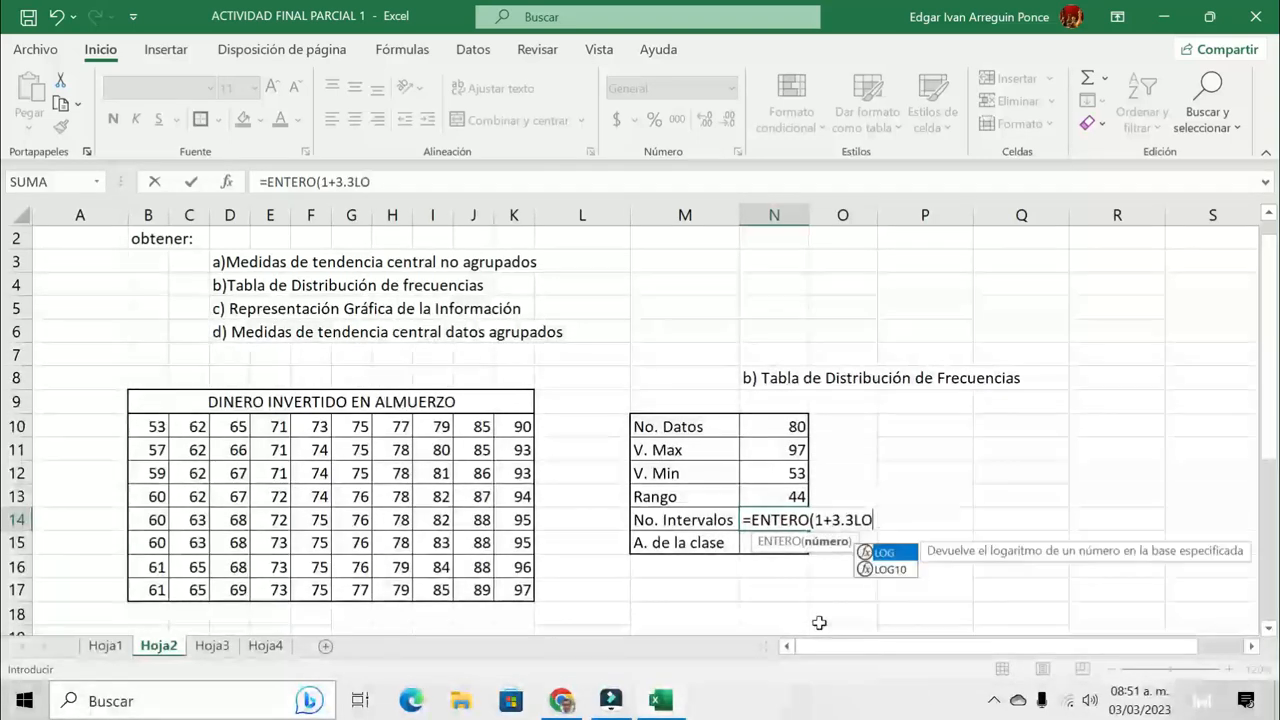
pyautogui.doubleClick(889, 569)
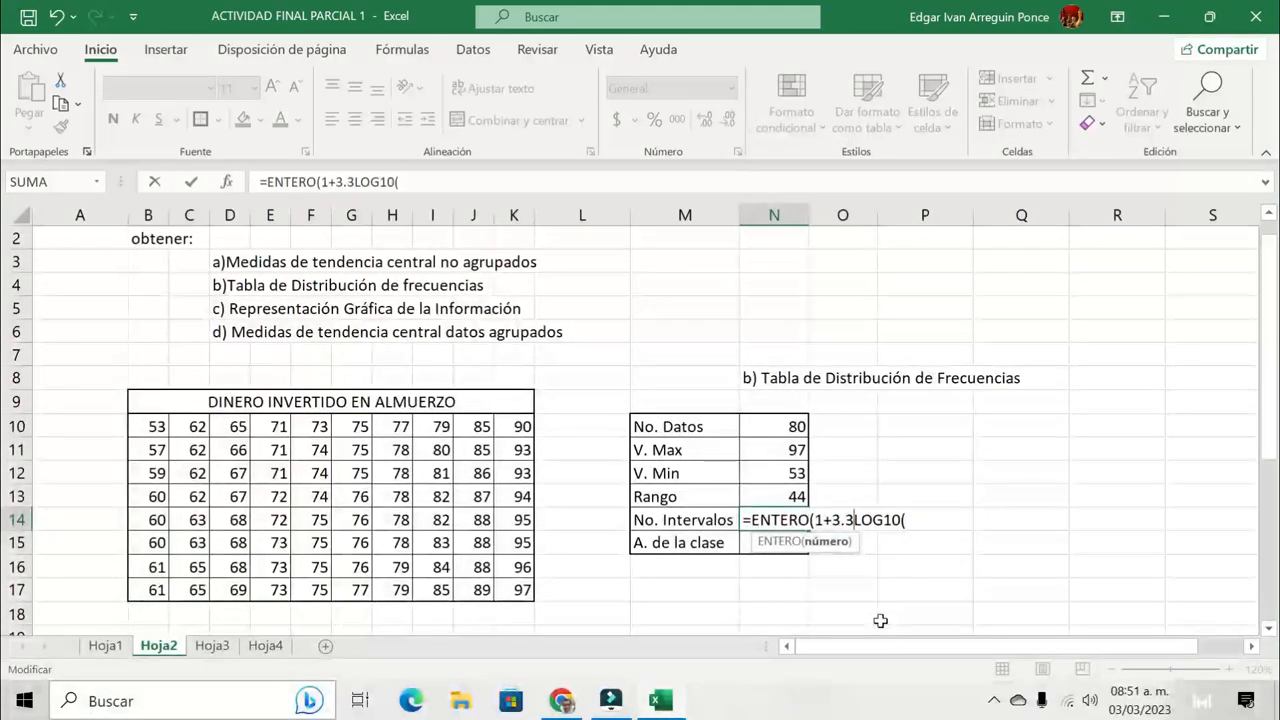
pyautogui.press('Left')
pyautogui.press('Left')
pyautogui.press('Left')
pyautogui.press('Left')
pyautogui.press('Left')
pyautogui.press('Left')
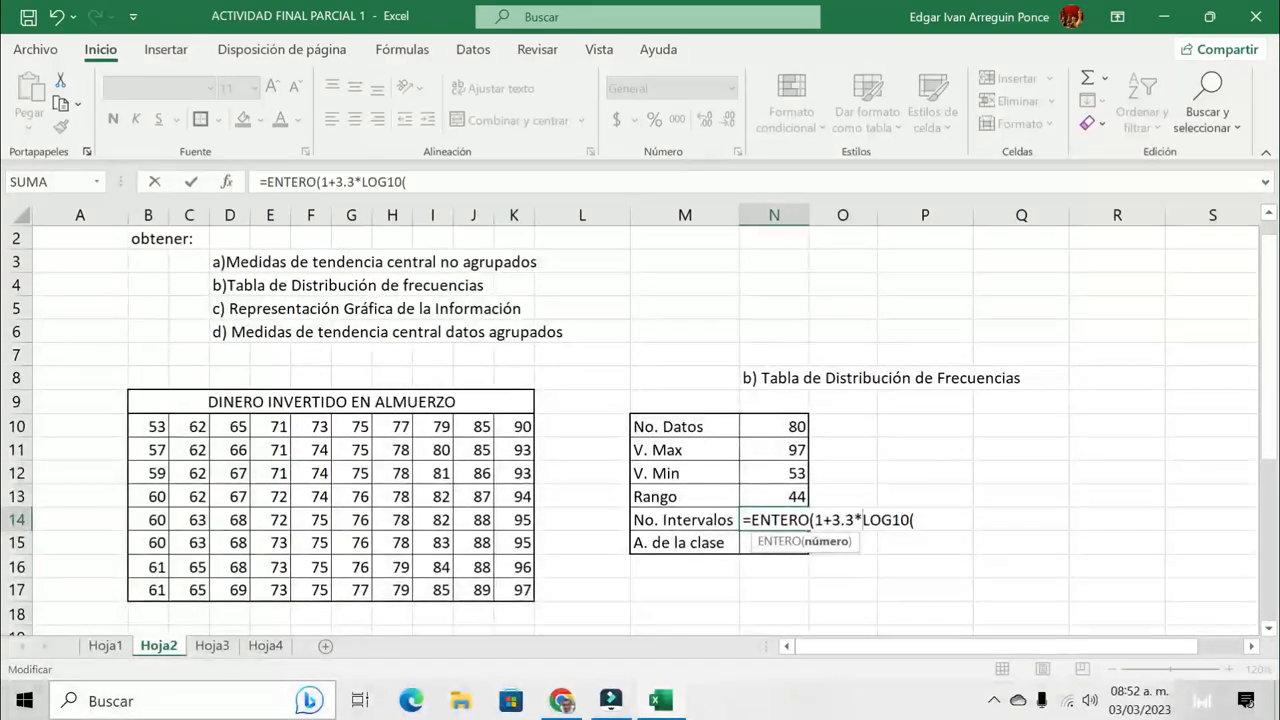
pyautogui.click(920, 520)
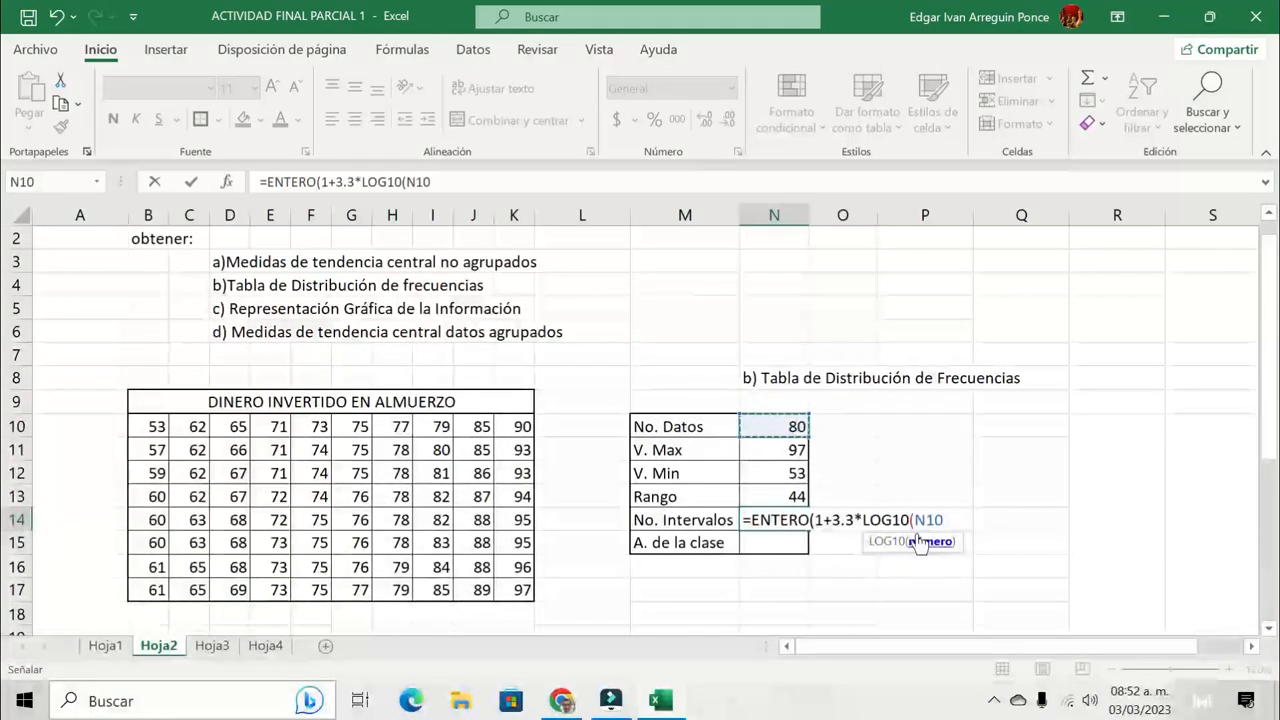
pyautogui.write(')')
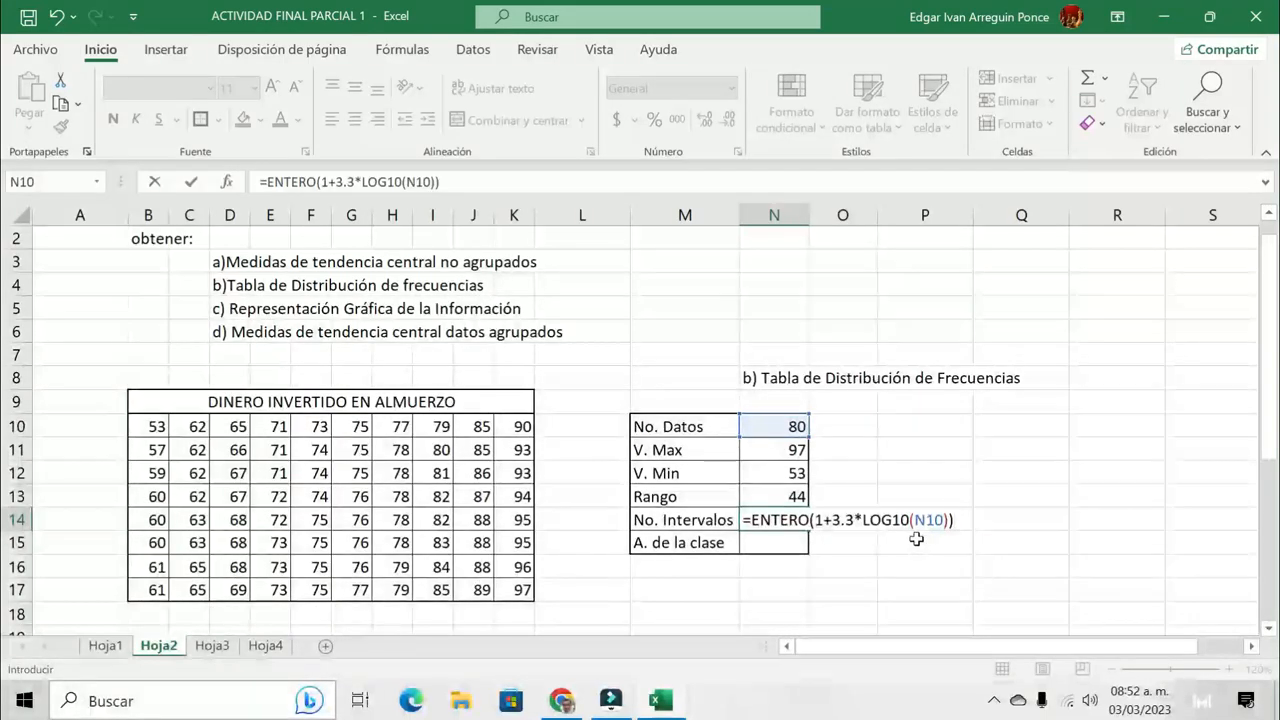
pyautogui.press('Return')
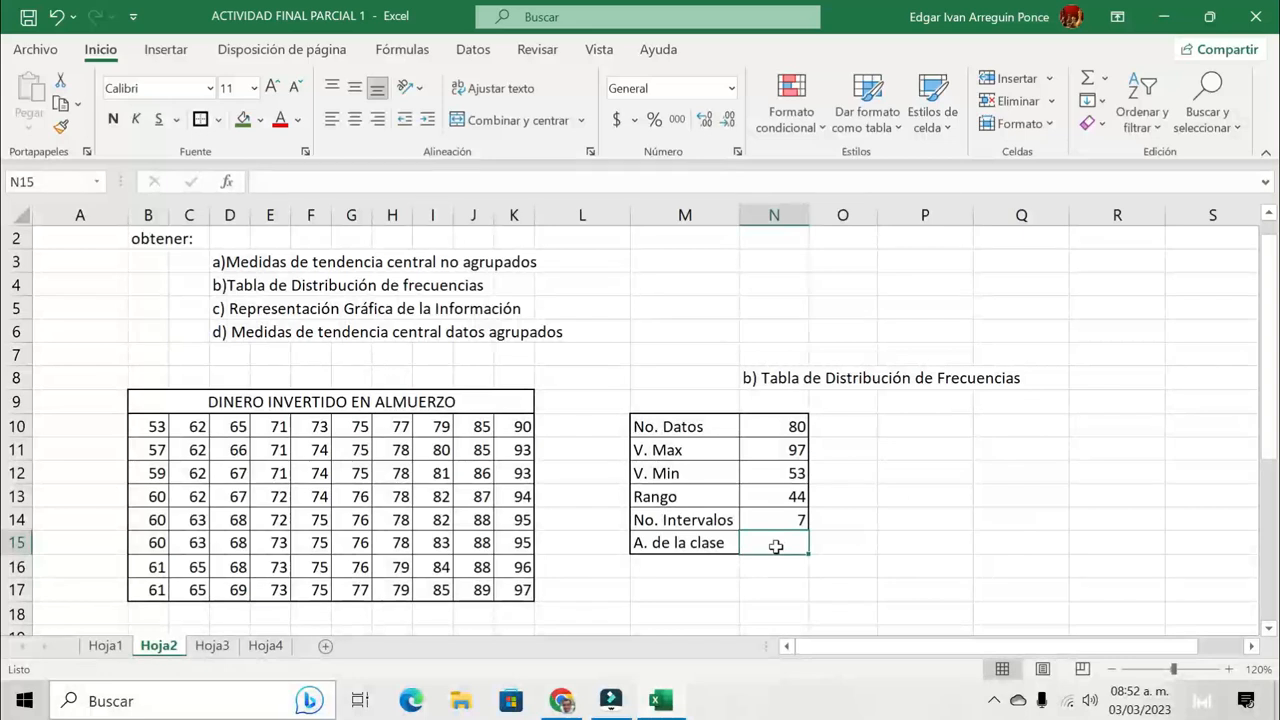
# Calculate A. de la clase in cell N15 from the range and number of intervals with =ENTERO(N13/N14)+1
pyautogui.write('=')
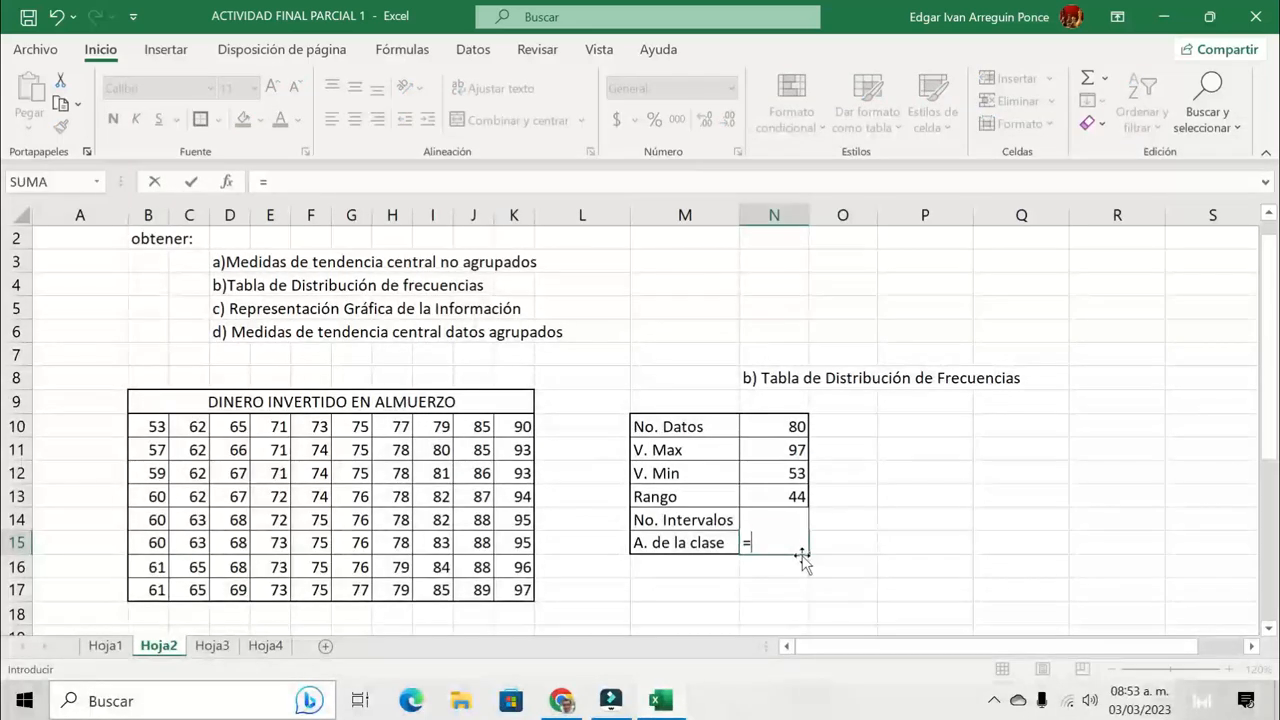
pyautogui.write('eNTE')
pyautogui.press('BackSpace')
pyautogui.press('BackSpace')
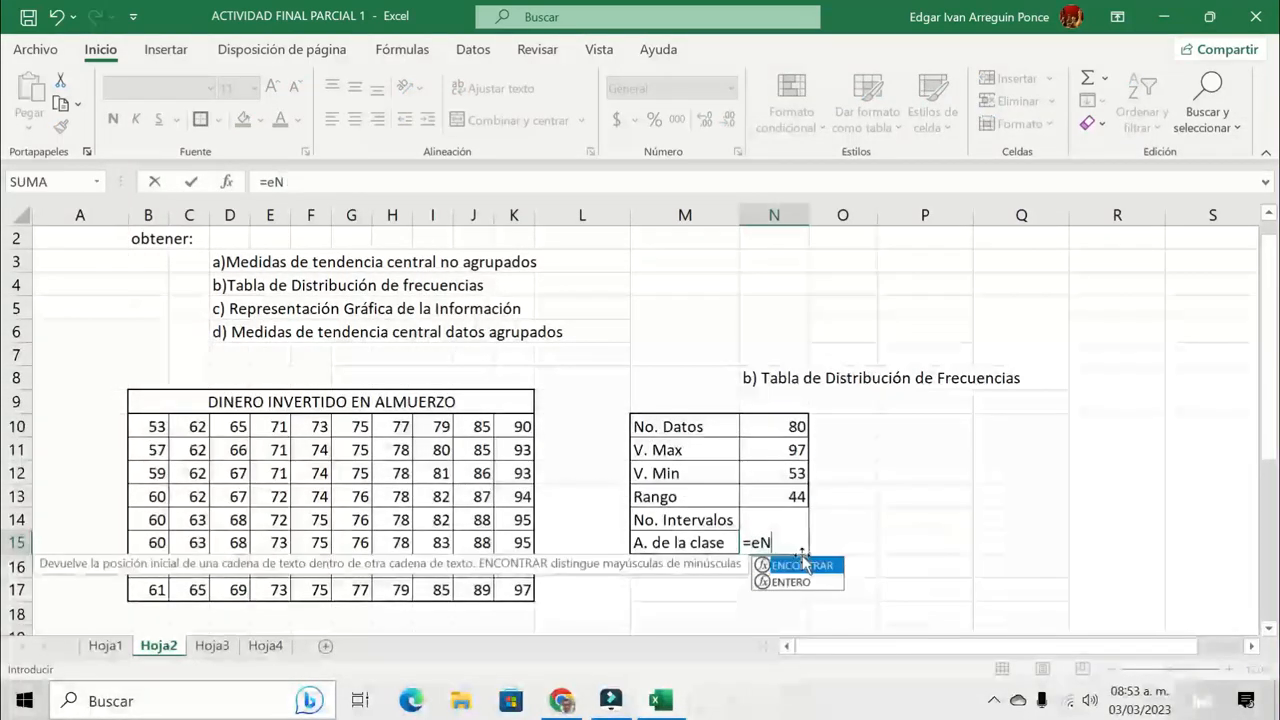
pyautogui.press('BackSpace')
pyautogui.press('BackSpace')
pyautogui.write('ENTERO')
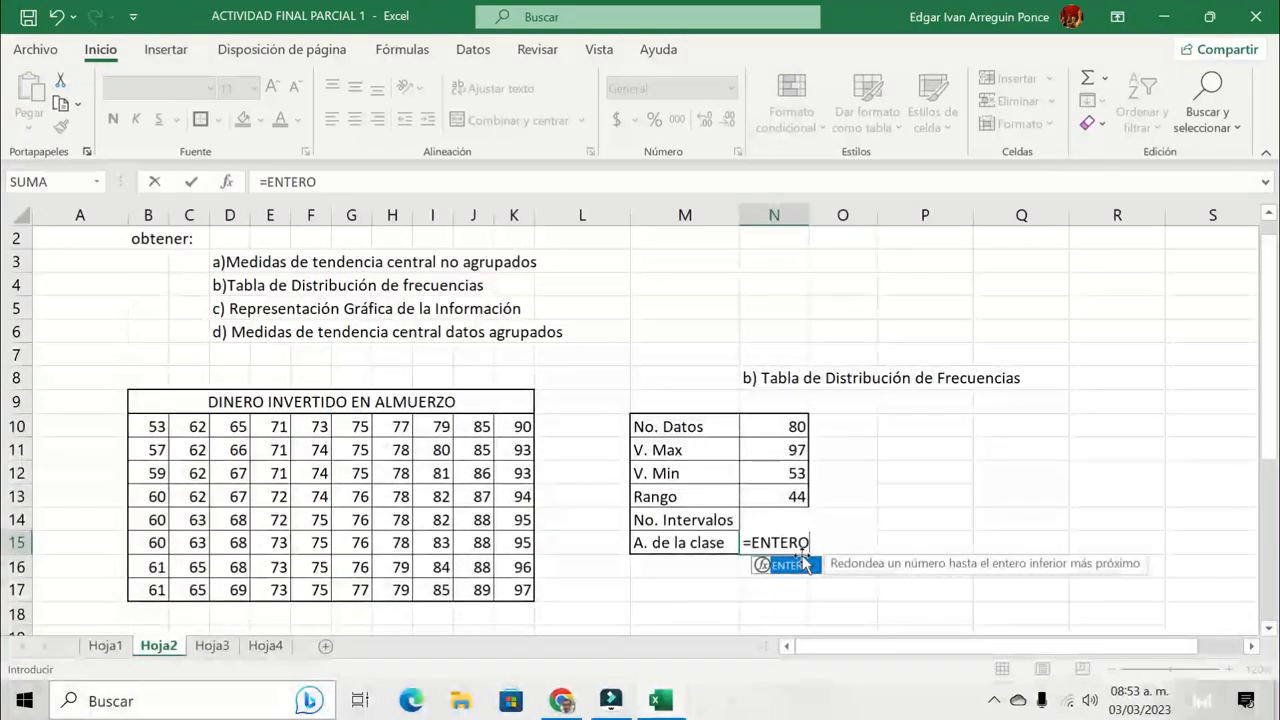
pyautogui.write('(')
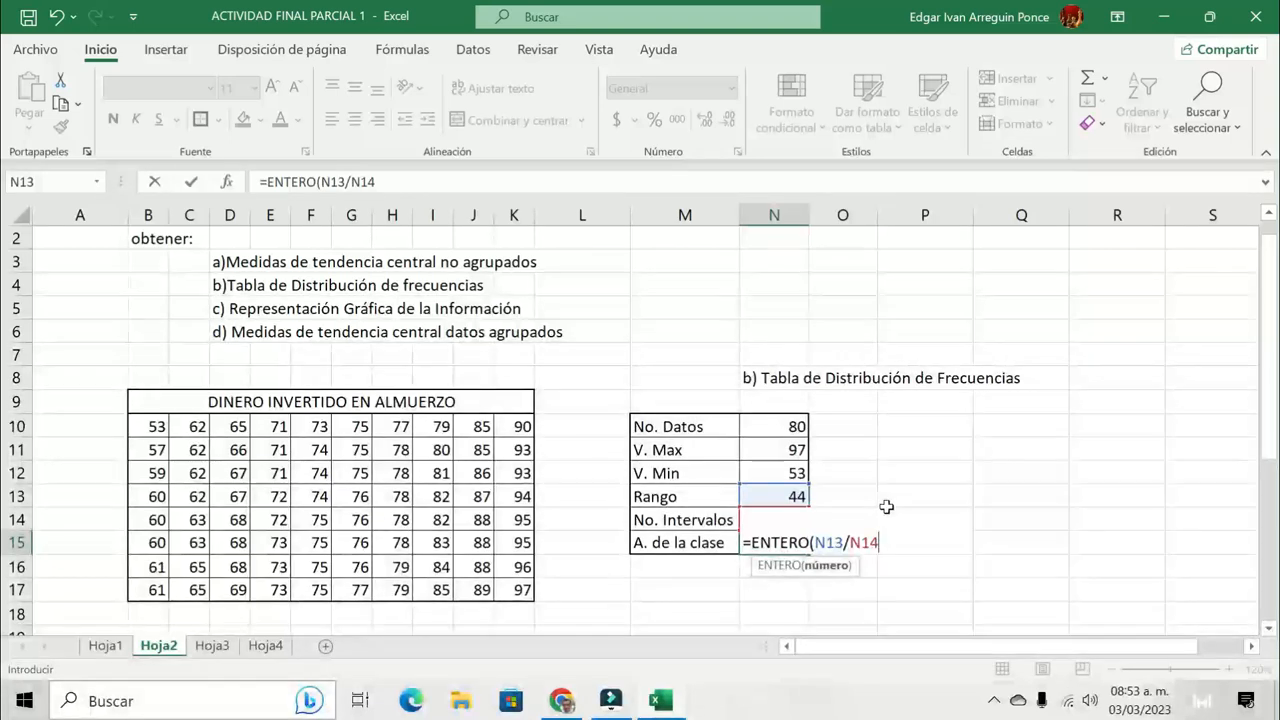
pyautogui.write(')')
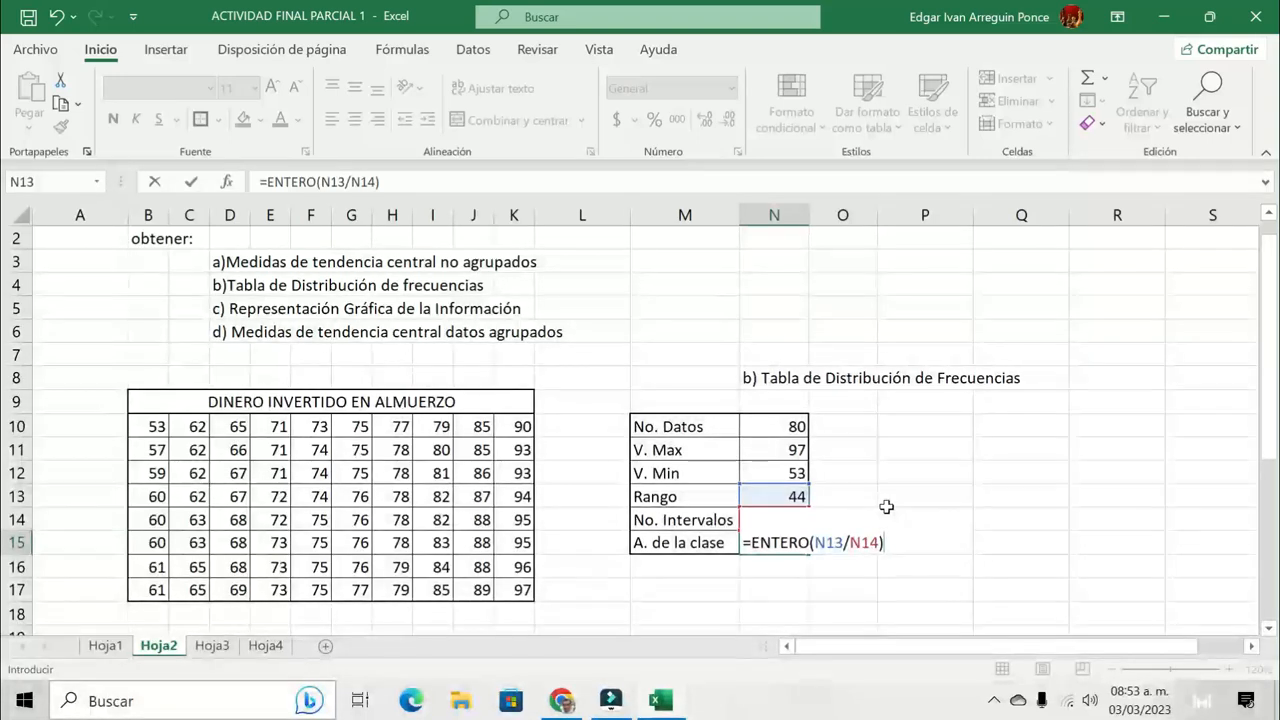
pyautogui.write('1')
pyautogui.press('Return')
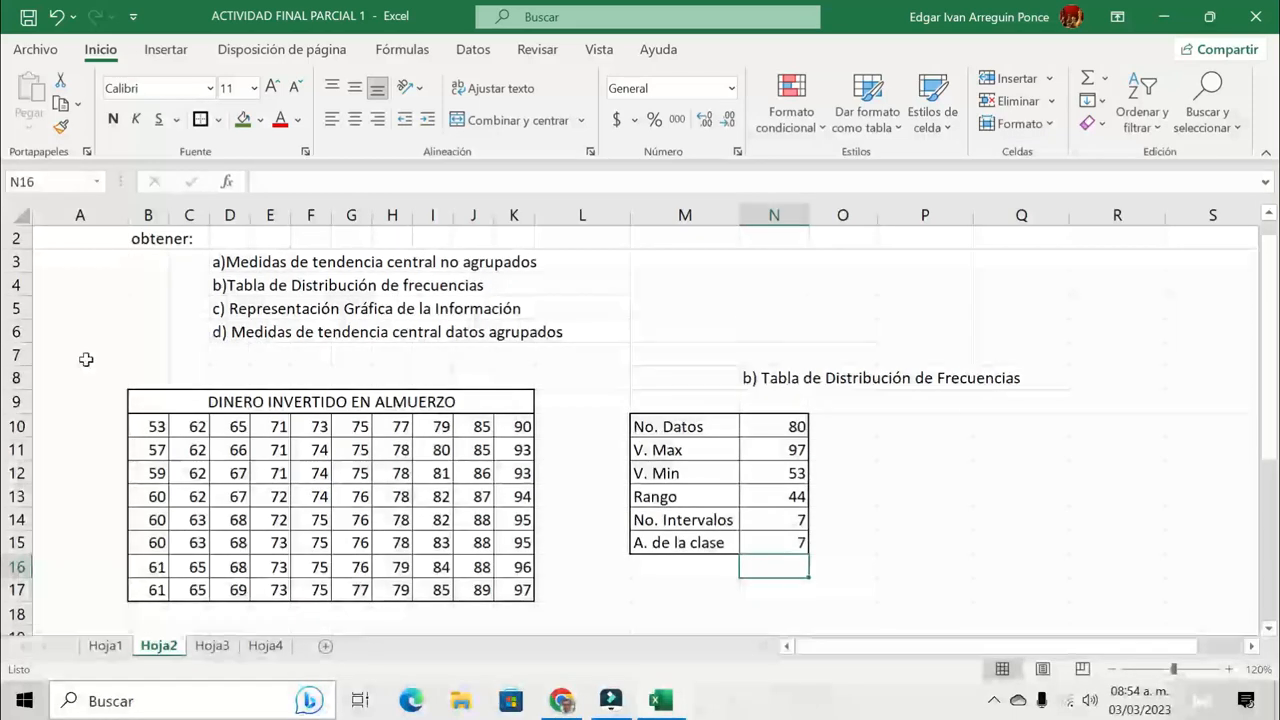
# Clear the lunch-spending values in B10:K14 to test the summary formulas' recalculation, and undo the deletion
pyautogui.moveTo(145, 428); pyautogui.dragTo(522, 520)
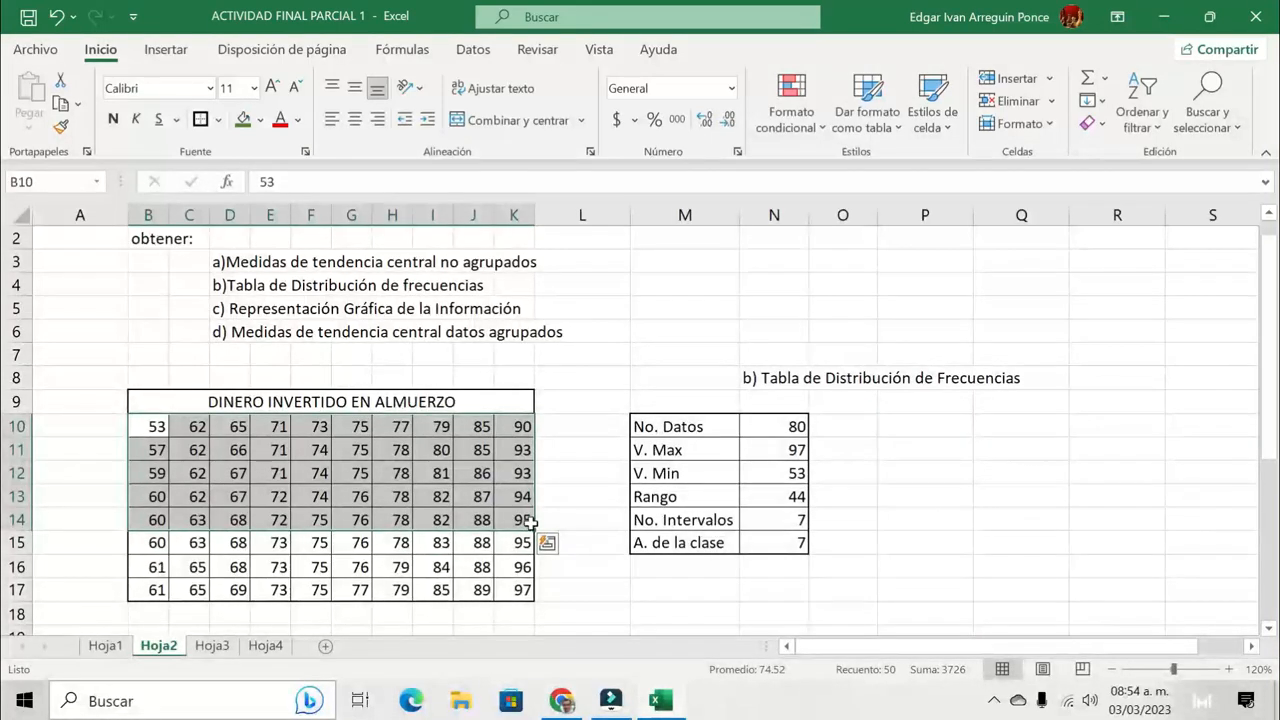
pyautogui.press('Delete')
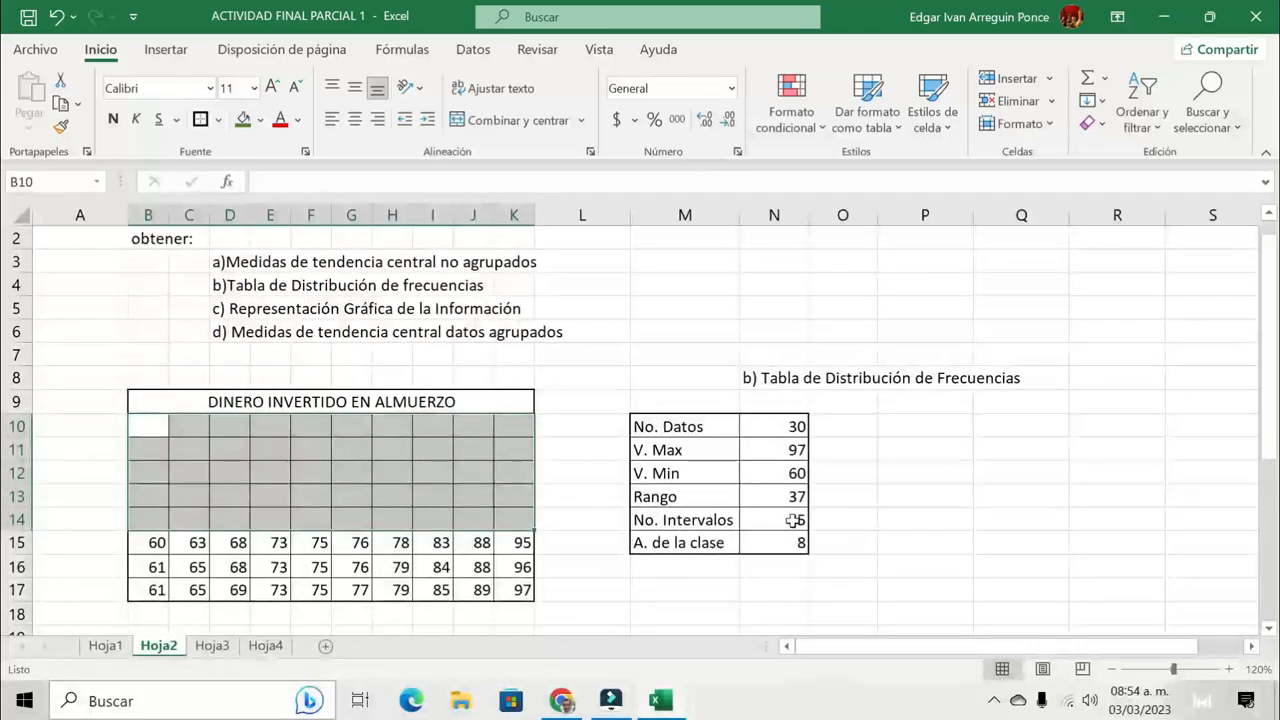
pyautogui.hotkey('ctrl', 'z')
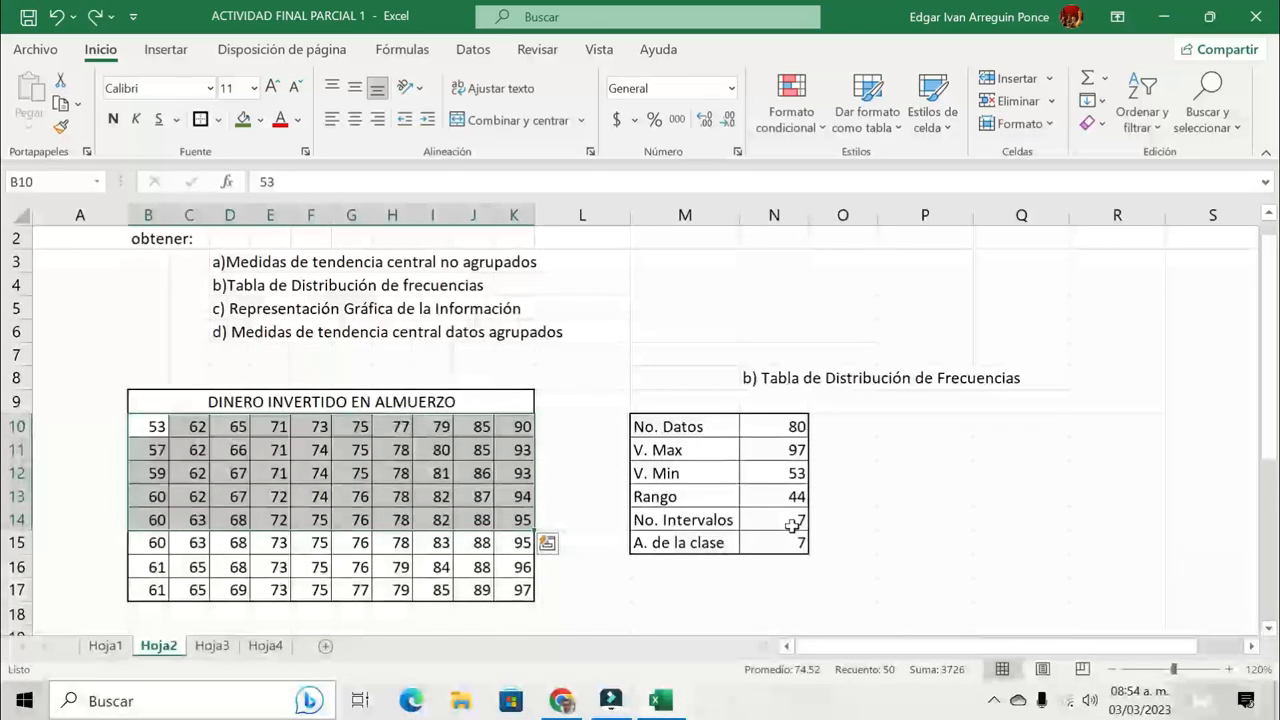
pyautogui.click(885, 500)
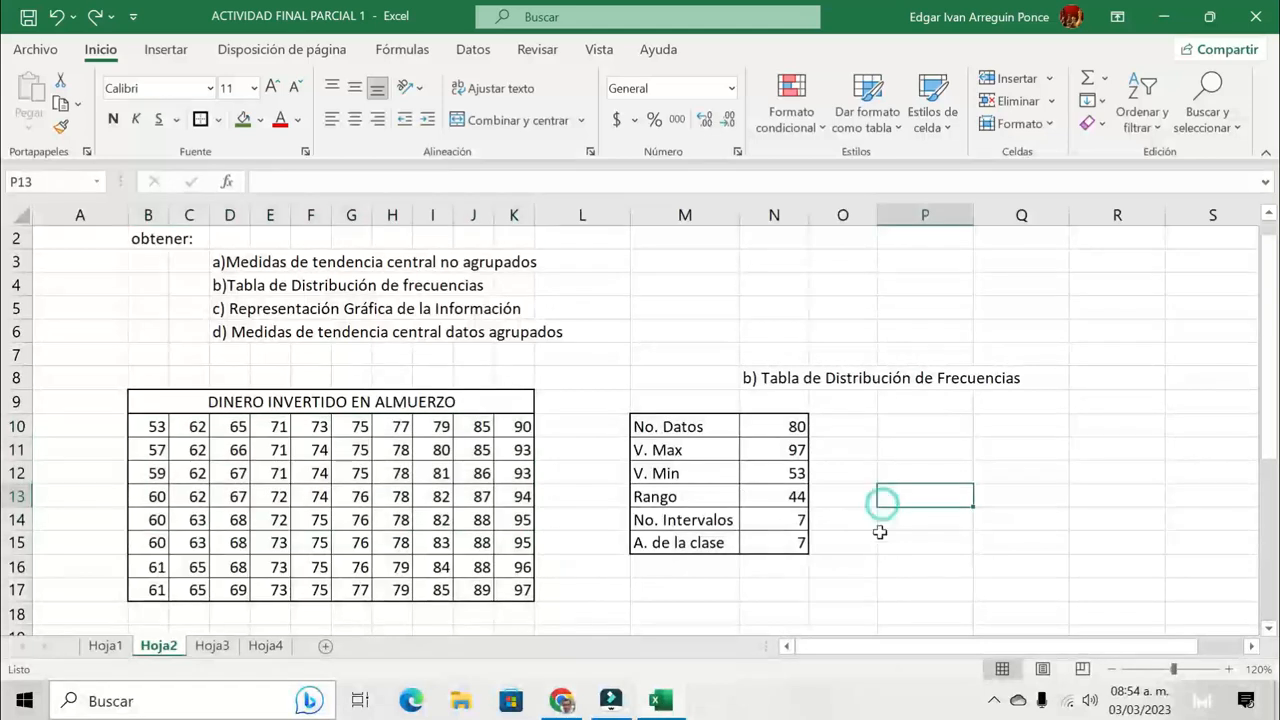
# Enter the frequency table's first column headers CLASE, L. inf and L.sup in cells M18 to O18
pyautogui.scroll(-1, 873, 541)
pyautogui.scroll(-1, 873, 541)
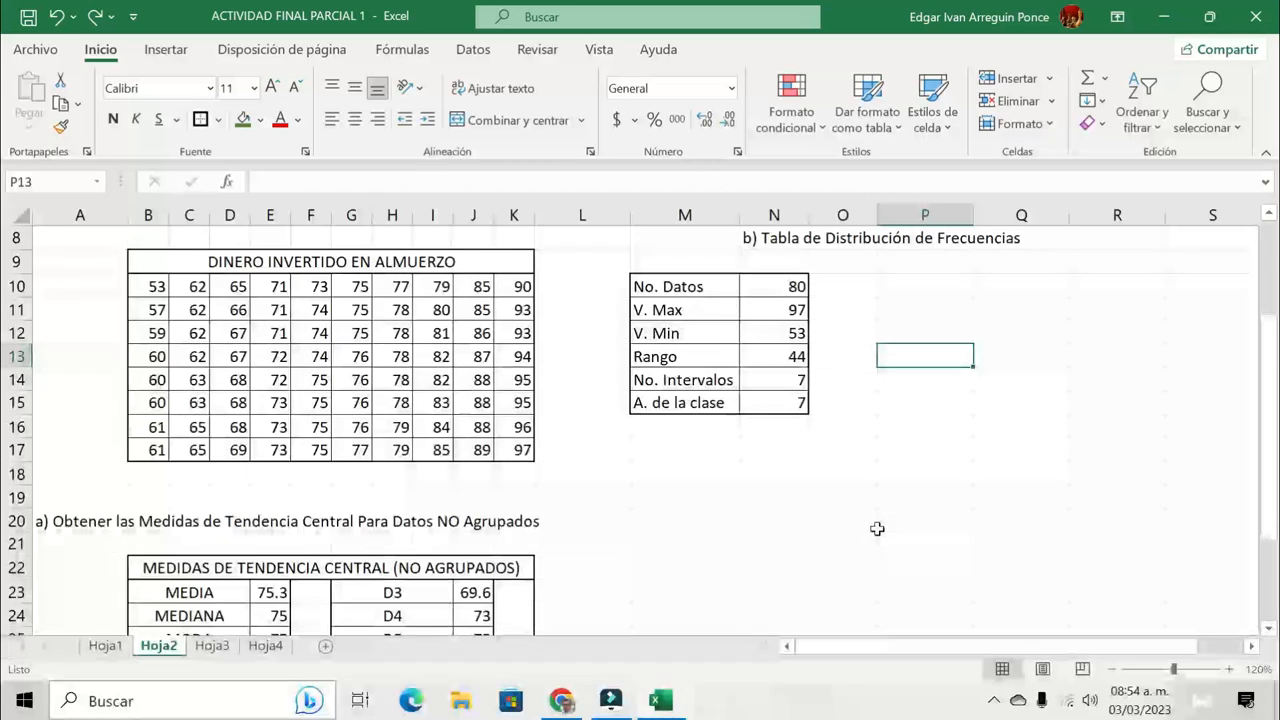
pyautogui.click(705, 477)
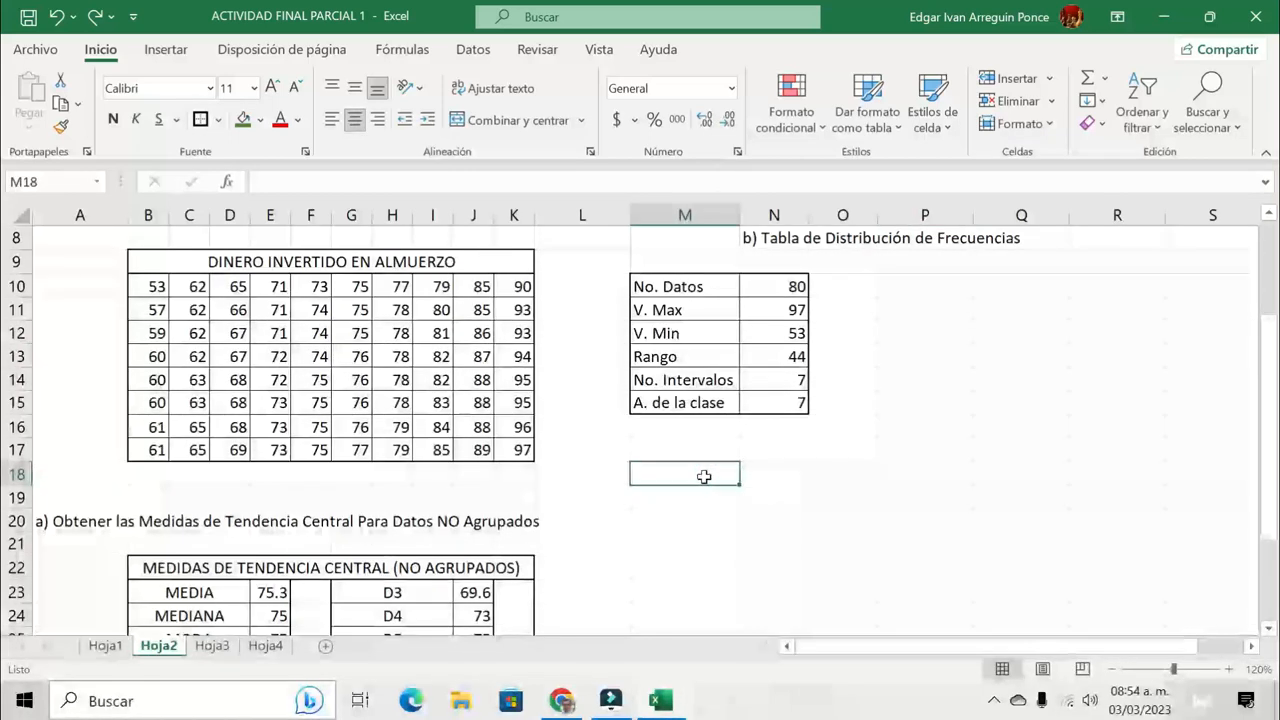
pyautogui.write('CLASE')
pyautogui.press('Tab')
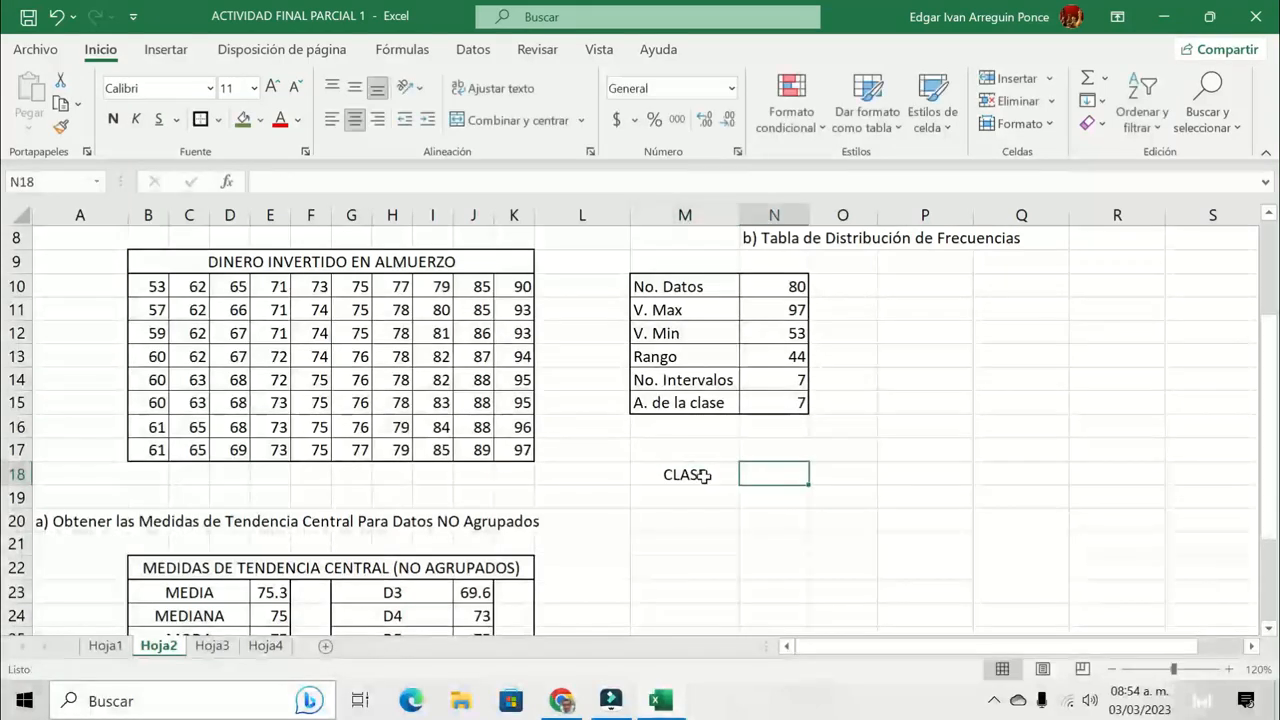
pyautogui.write('L. inf')
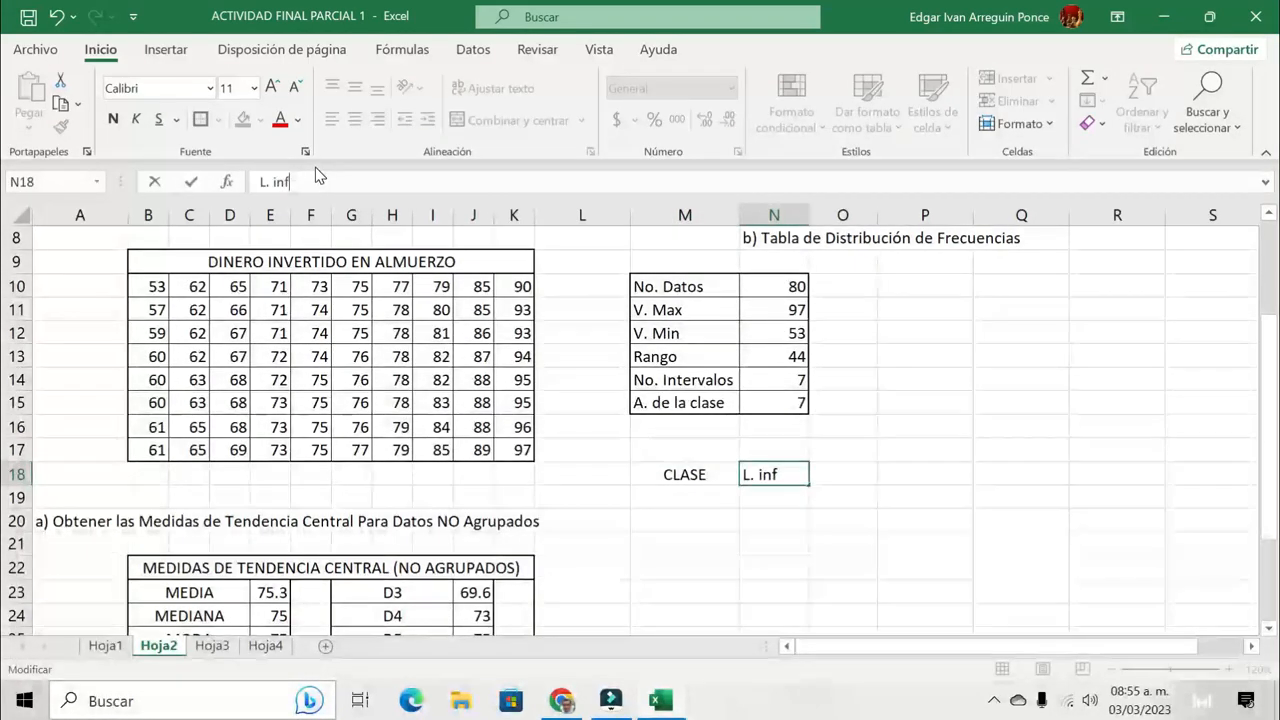
pyautogui.press('Tab')
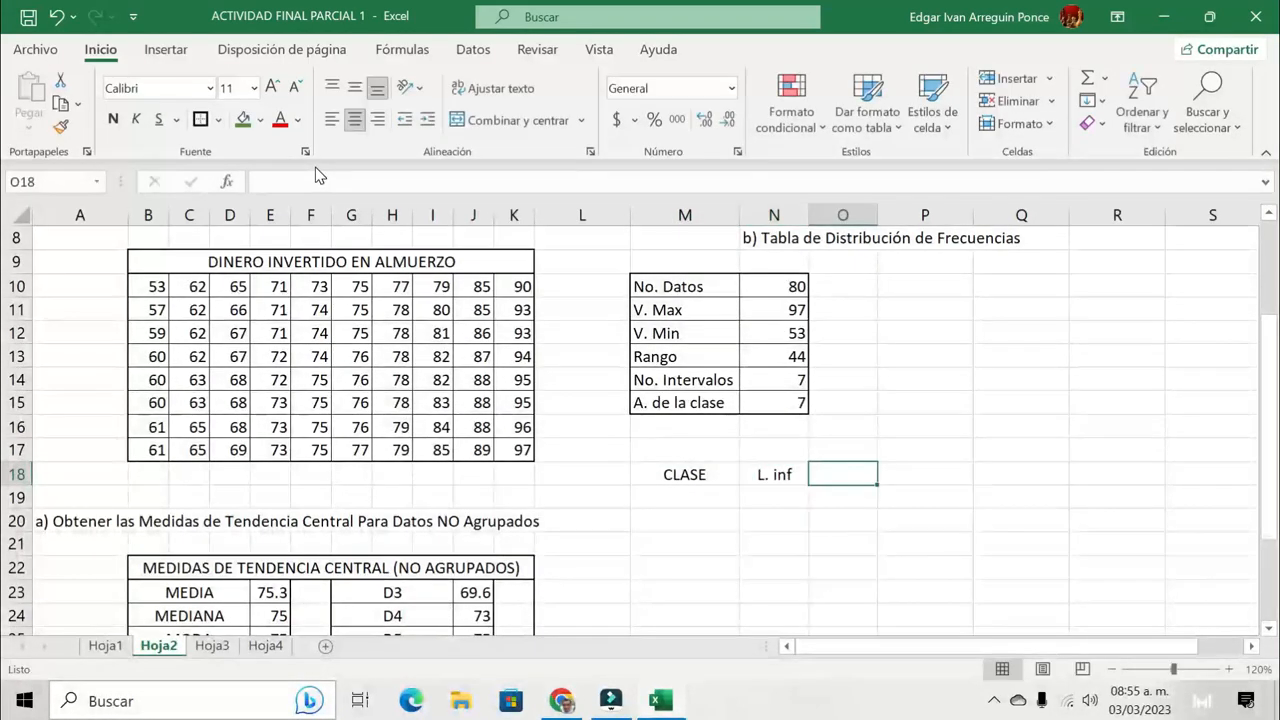
pyautogui.write('l')
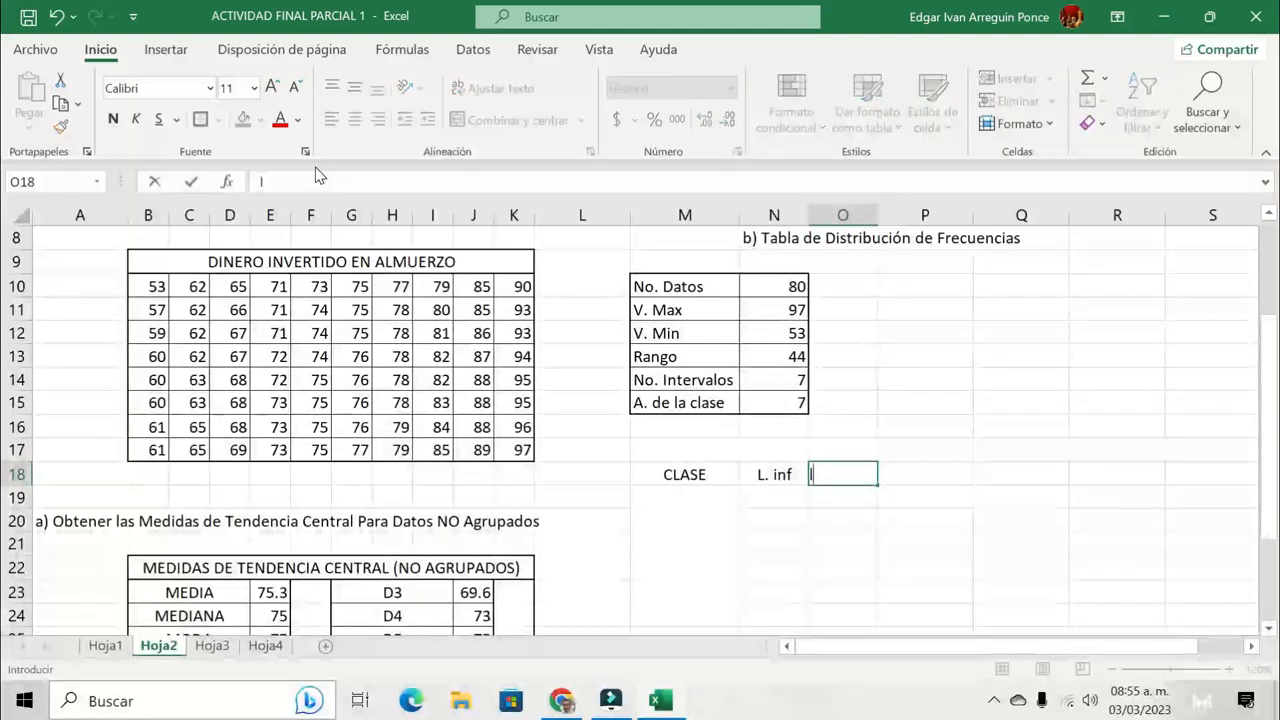
pyautogui.press('BackSpace')
pyautogui.write('L.')
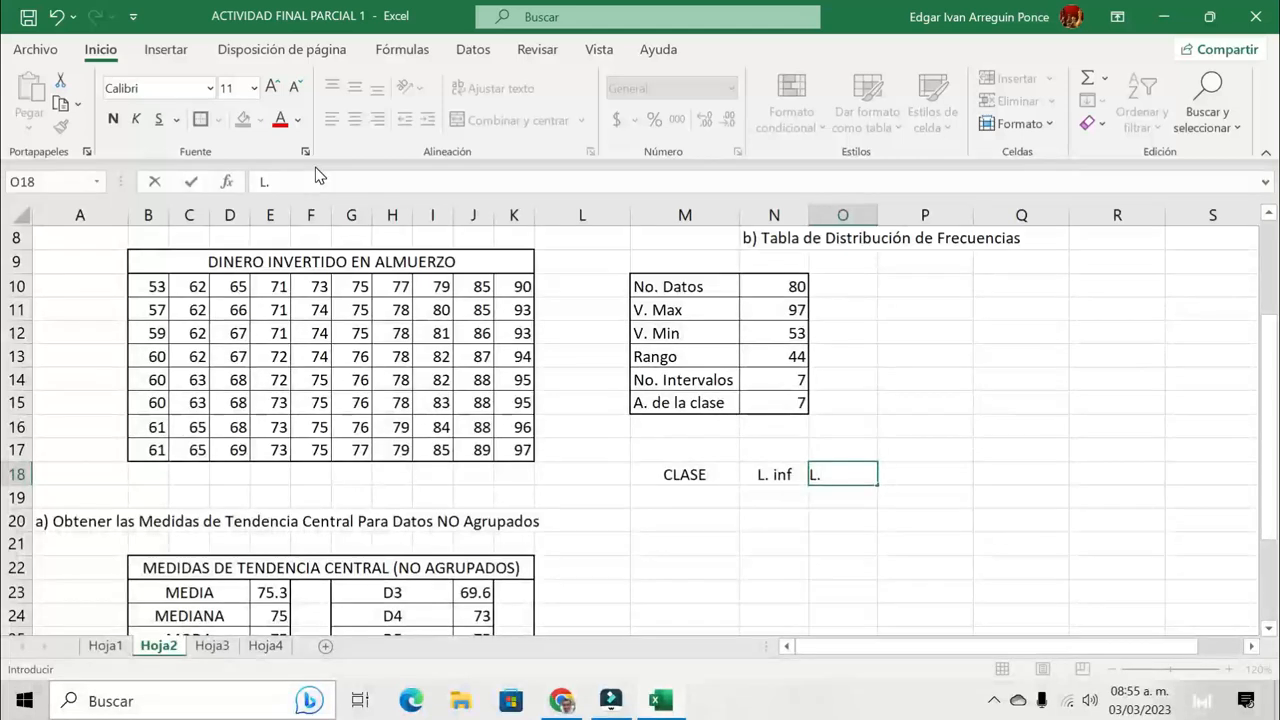
pyautogui.write('s')
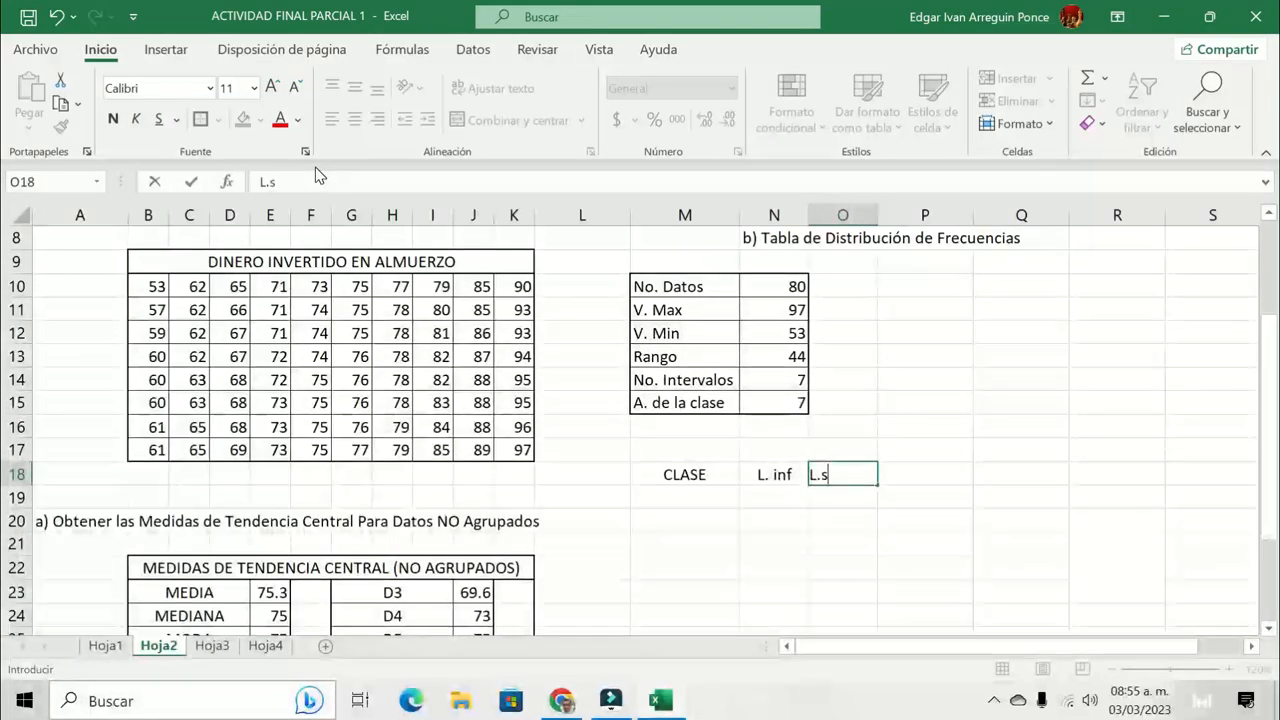
pyautogui.write('up')
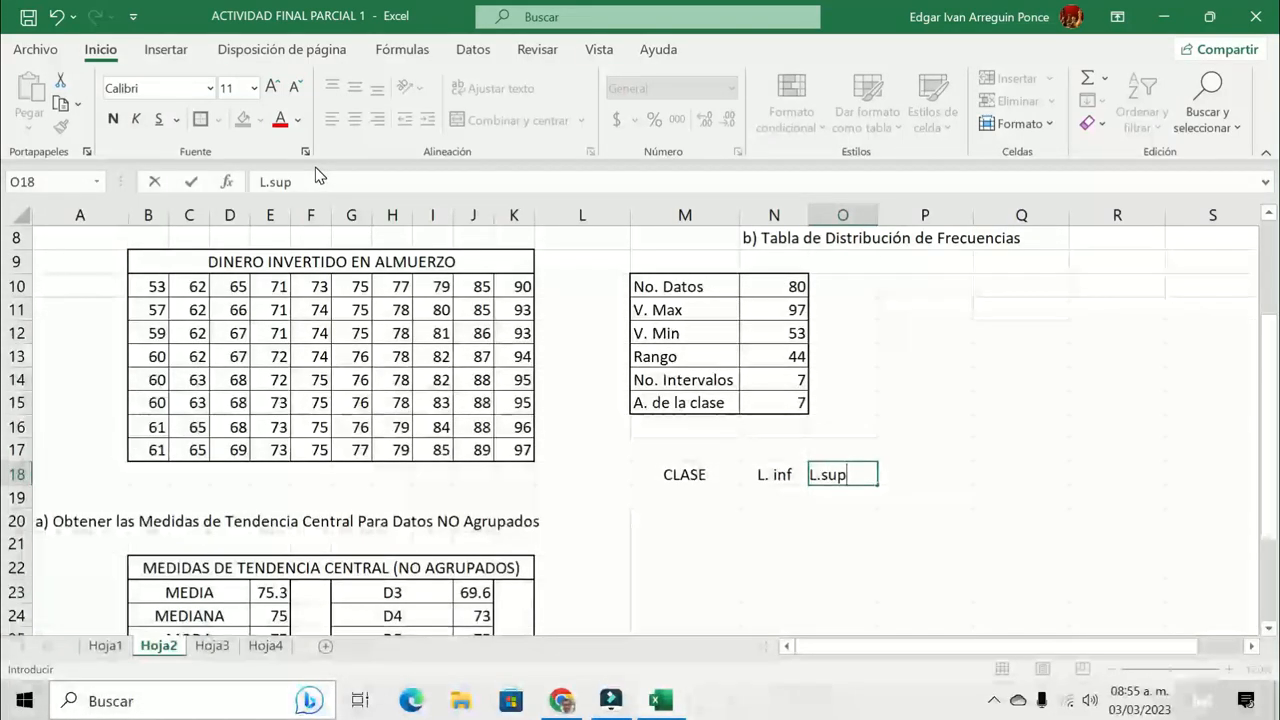
pyautogui.press('Tab')
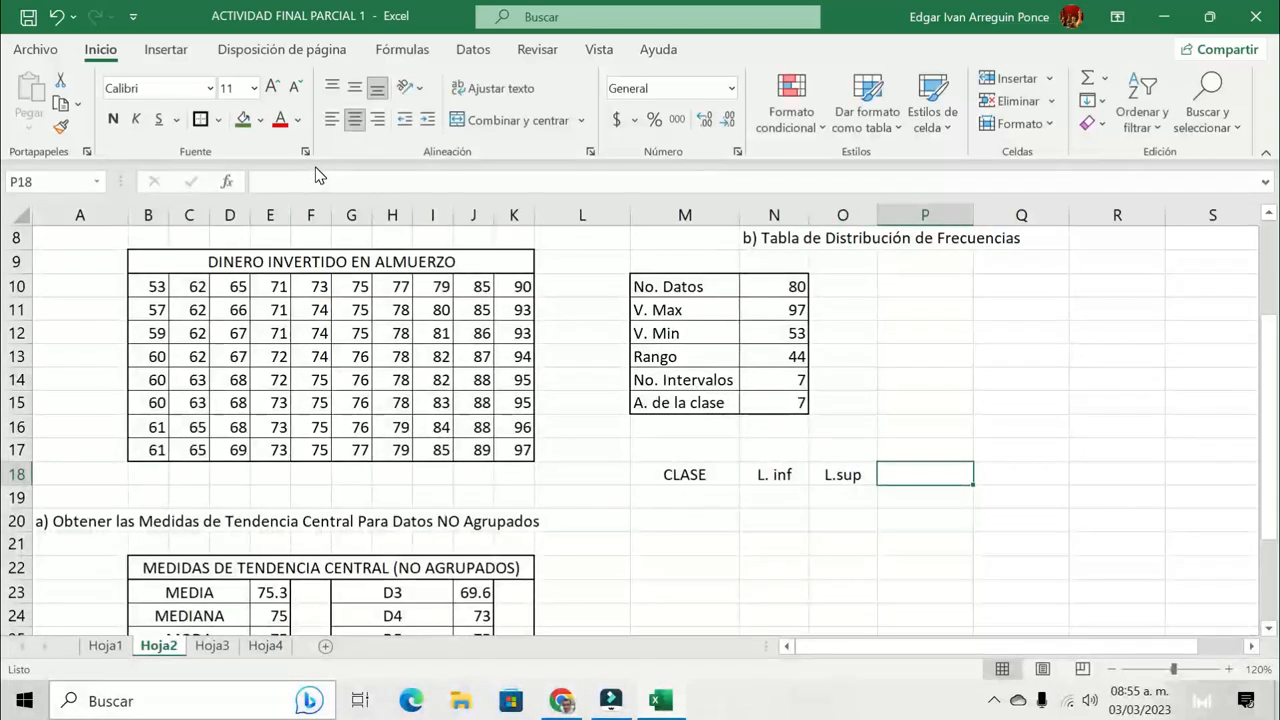
# Enter the remaining frequency table headers x, fc, fA, fr and frA in cells P18 to T18
pyautogui.write('x')
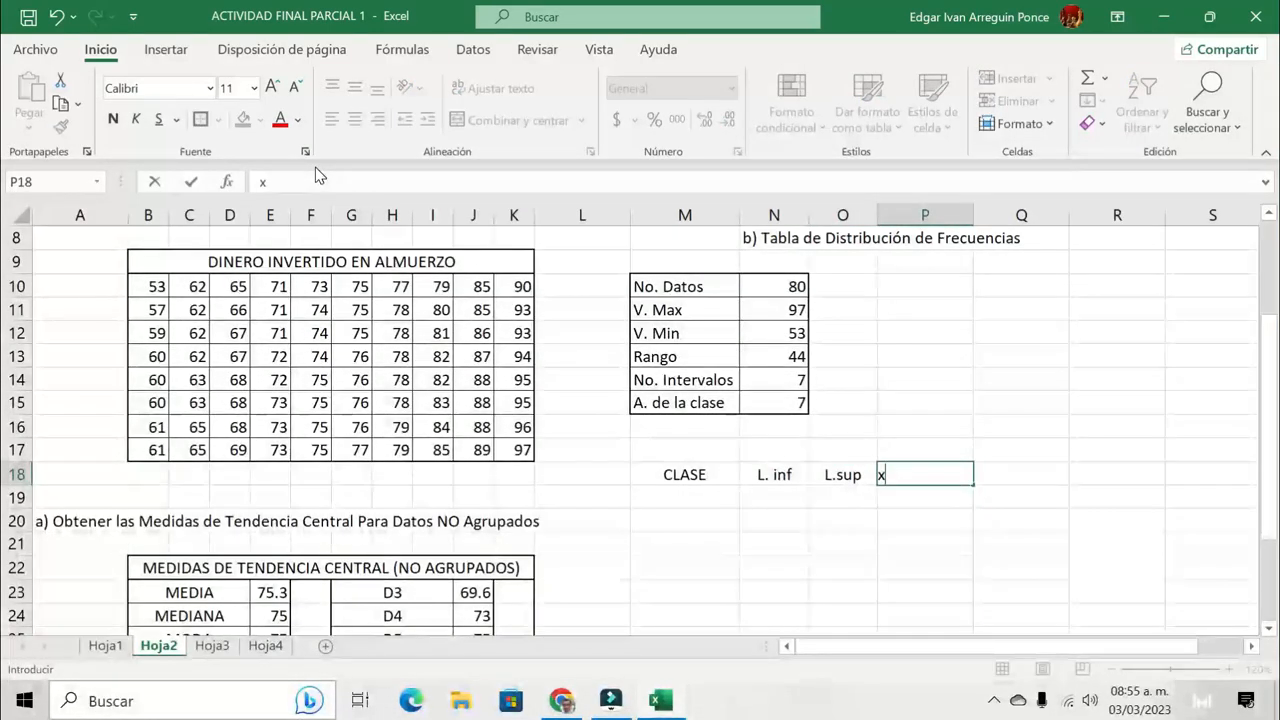
pyautogui.press('Tab')
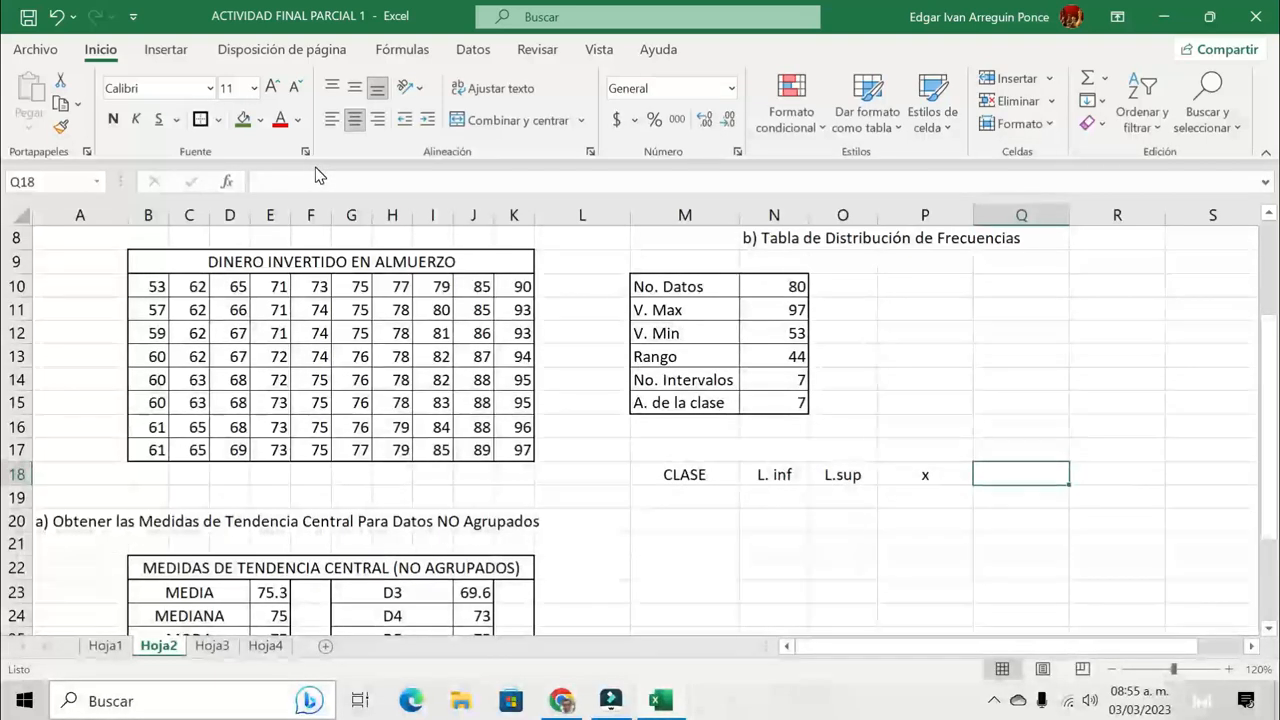
pyautogui.write('fc')
pyautogui.press('Tab')
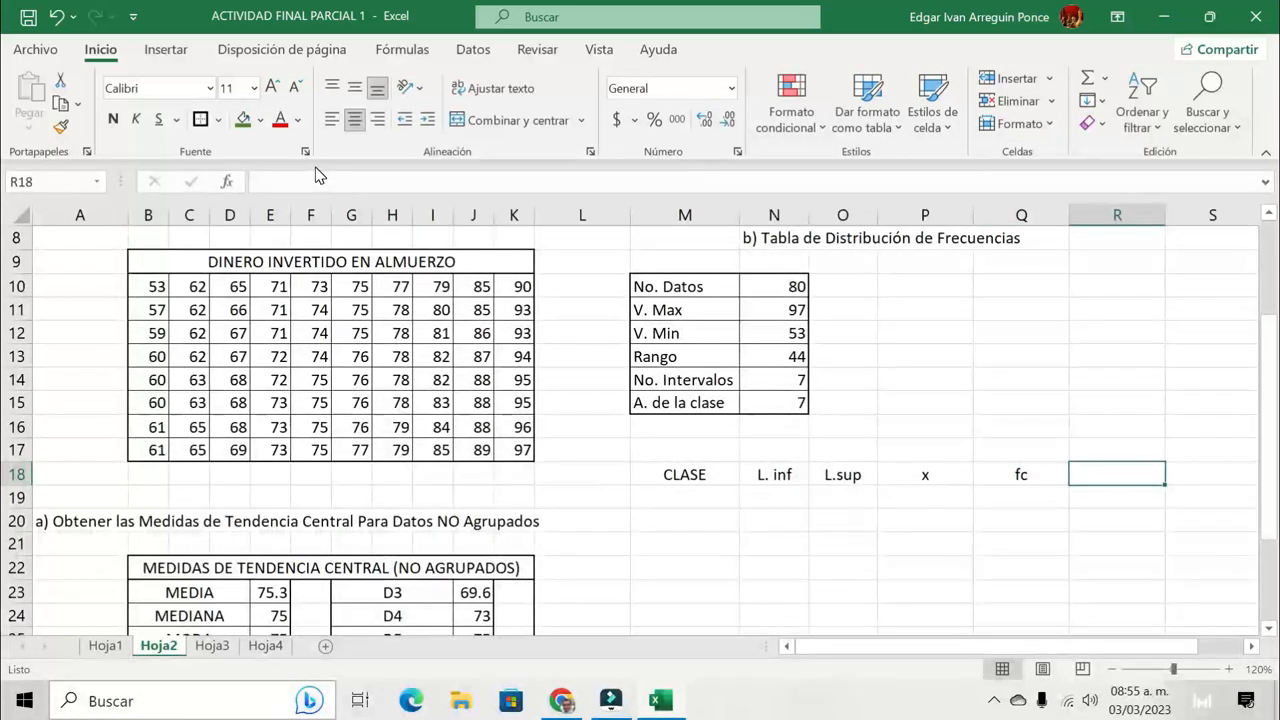
pyautogui.write('fA')
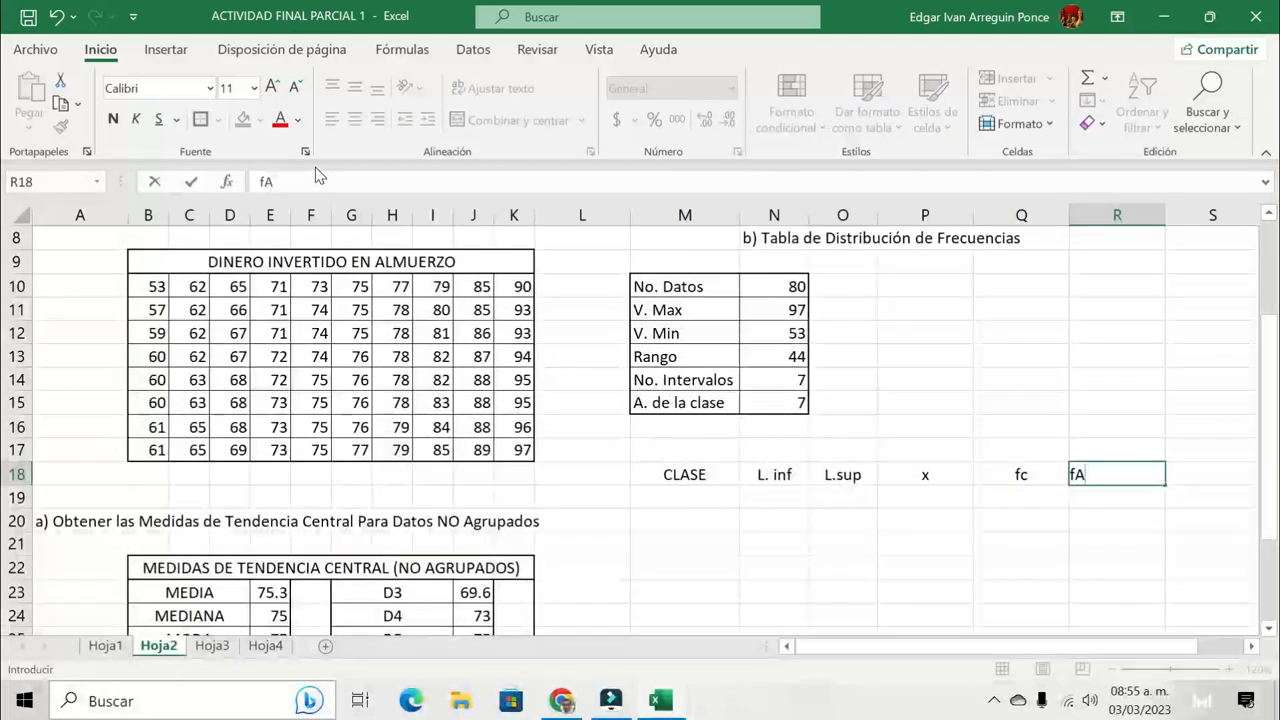
pyautogui.press('Right')
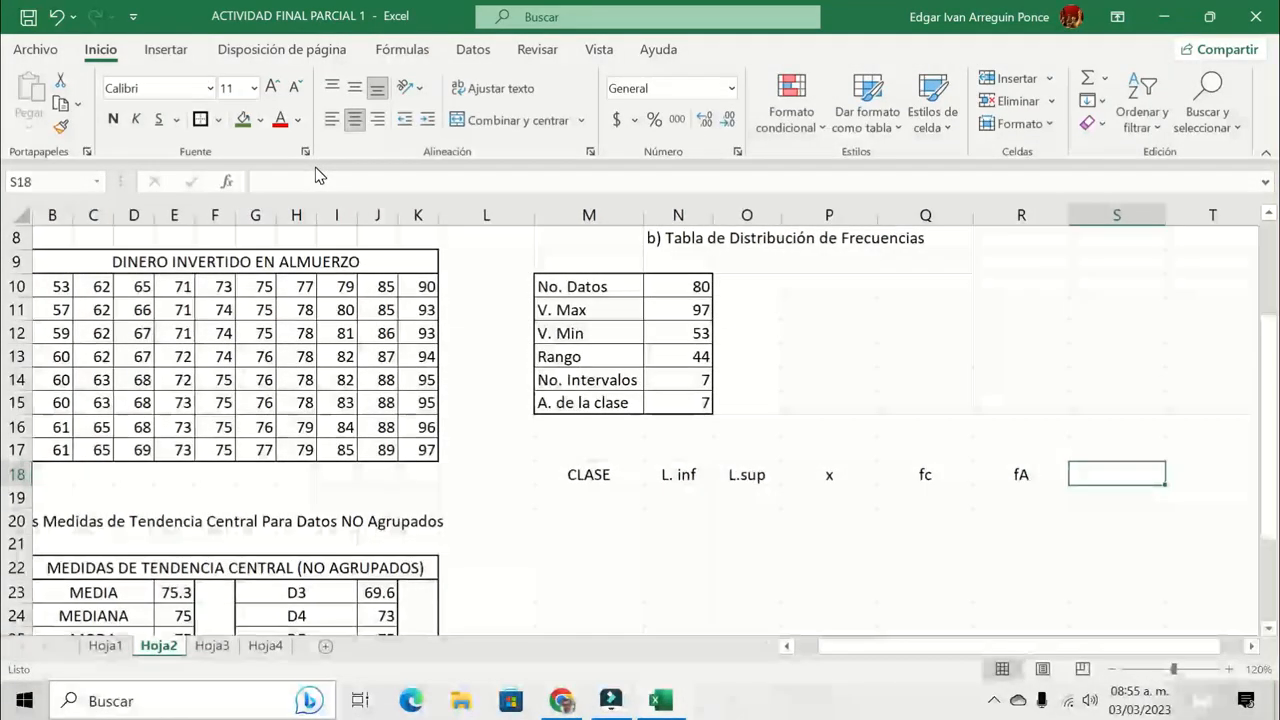
pyautogui.write('fr')
pyautogui.press('Right')
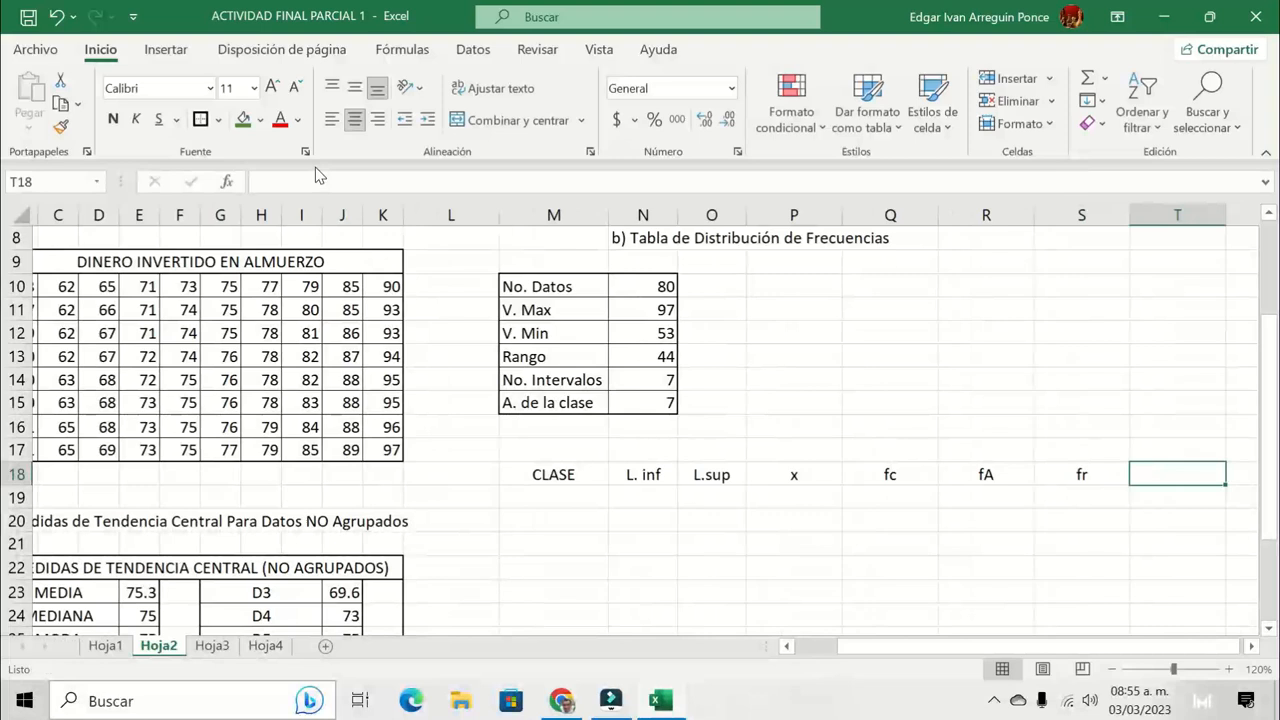
pyautogui.write('fr')
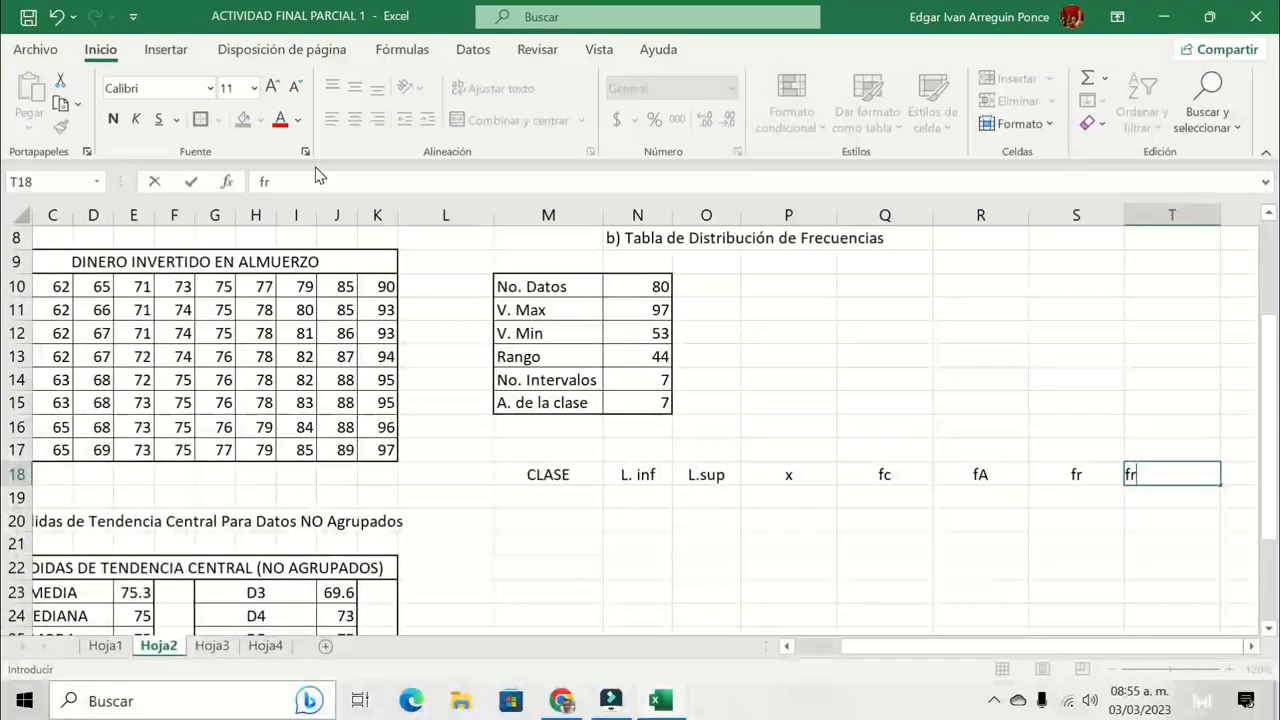
pyautogui.write('A')
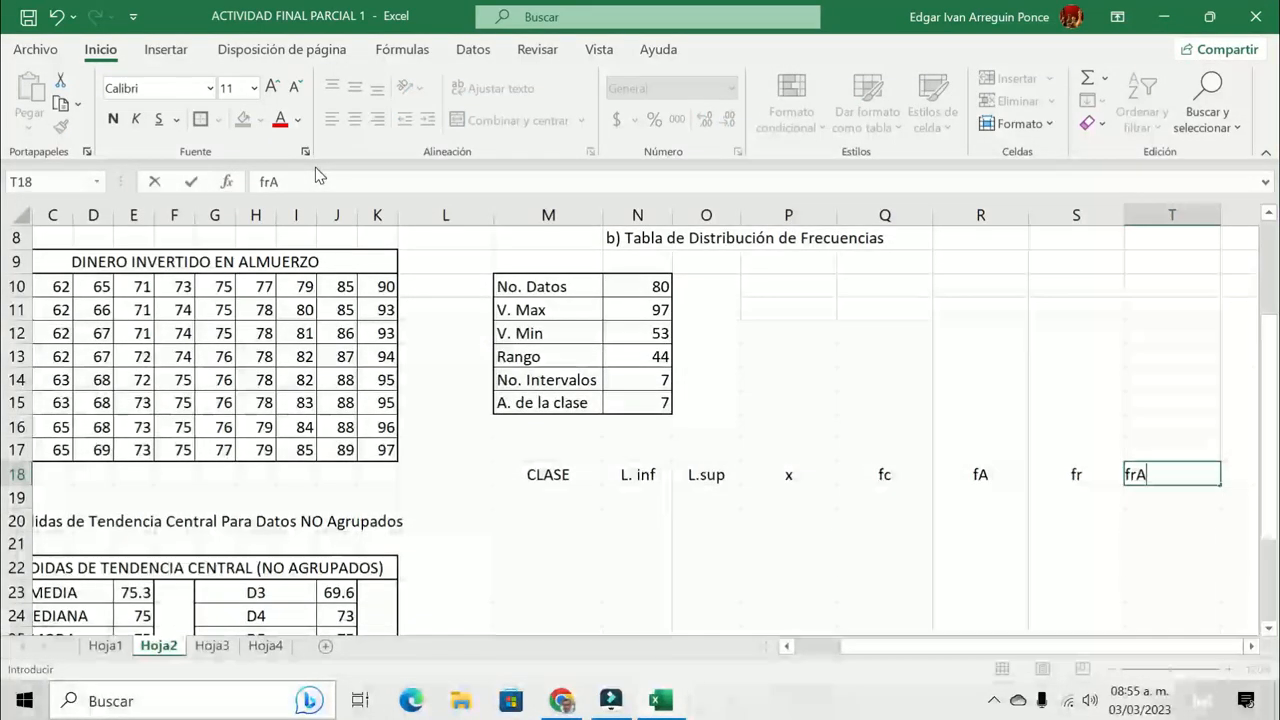
pyautogui.press('Return')
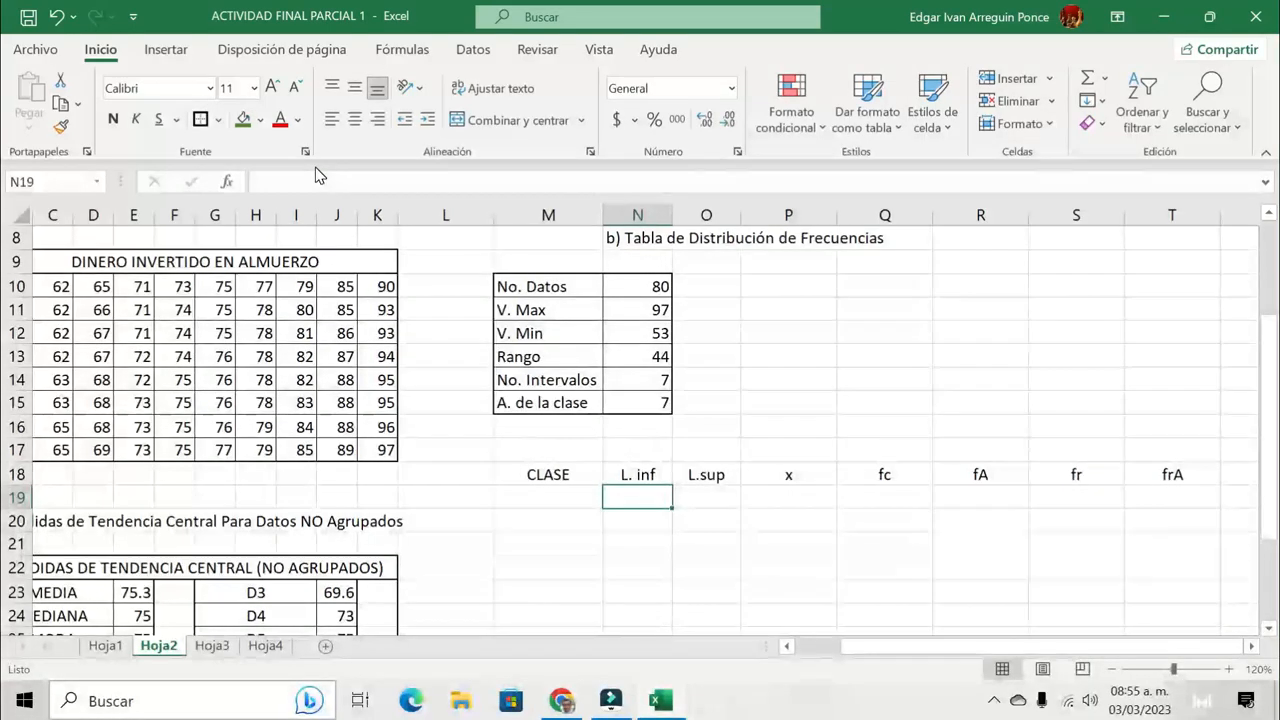
# Number the classes 1 to 7 in cells M19 to M25 by entering 1 and 2 and filling the series down
pyautogui.click(541, 502)
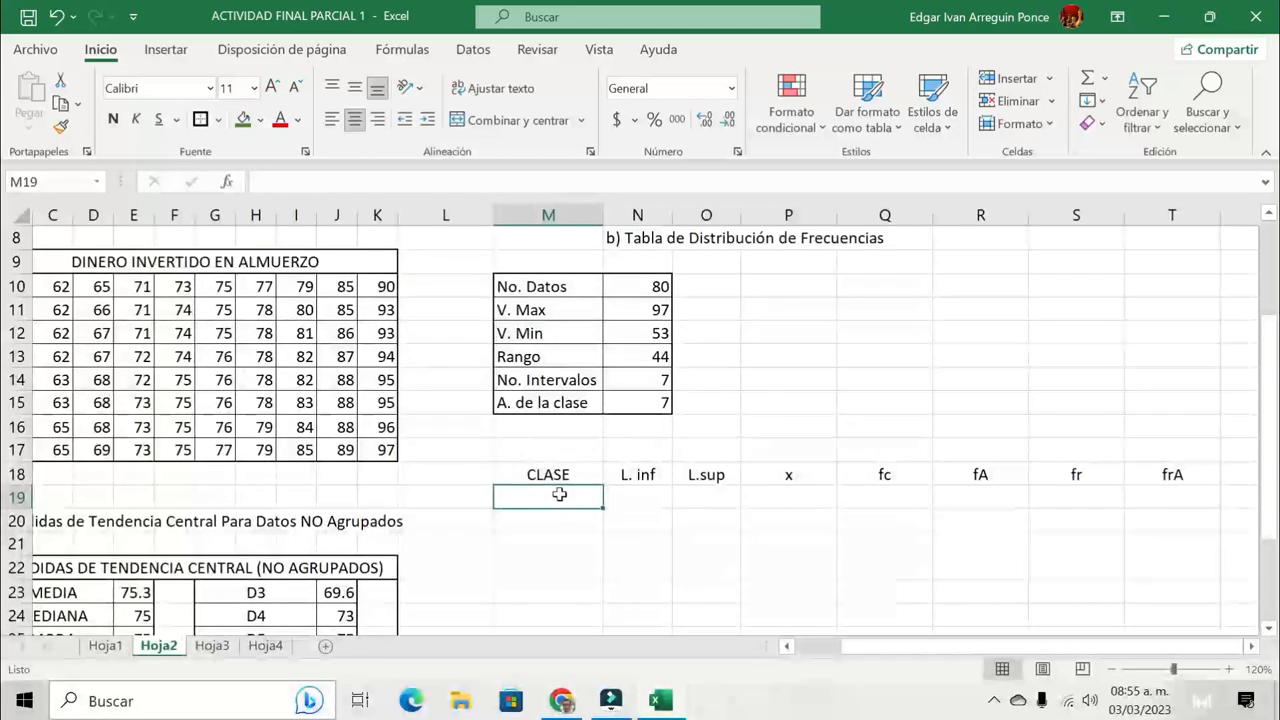
pyautogui.write('1')
pyautogui.press('Return')
pyautogui.write('2')
pyautogui.press('Return')
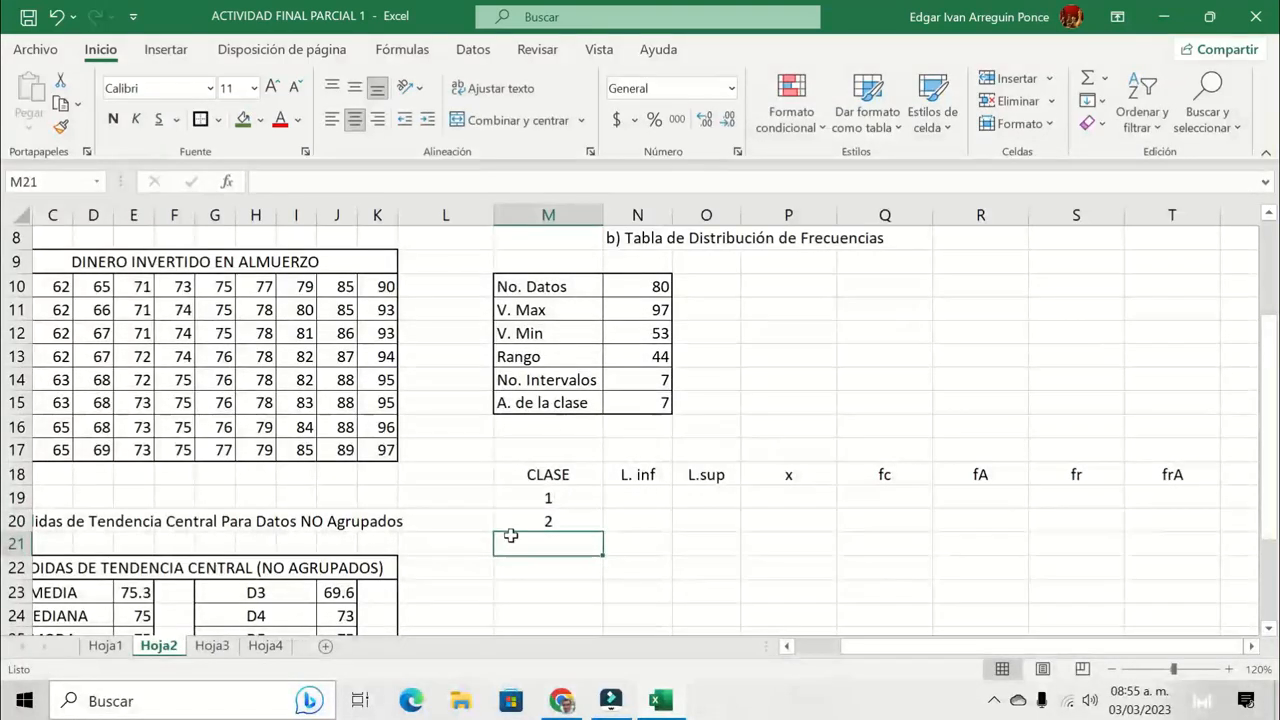
pyautogui.scroll(-1, 666, 523)
pyautogui.click(572, 430)
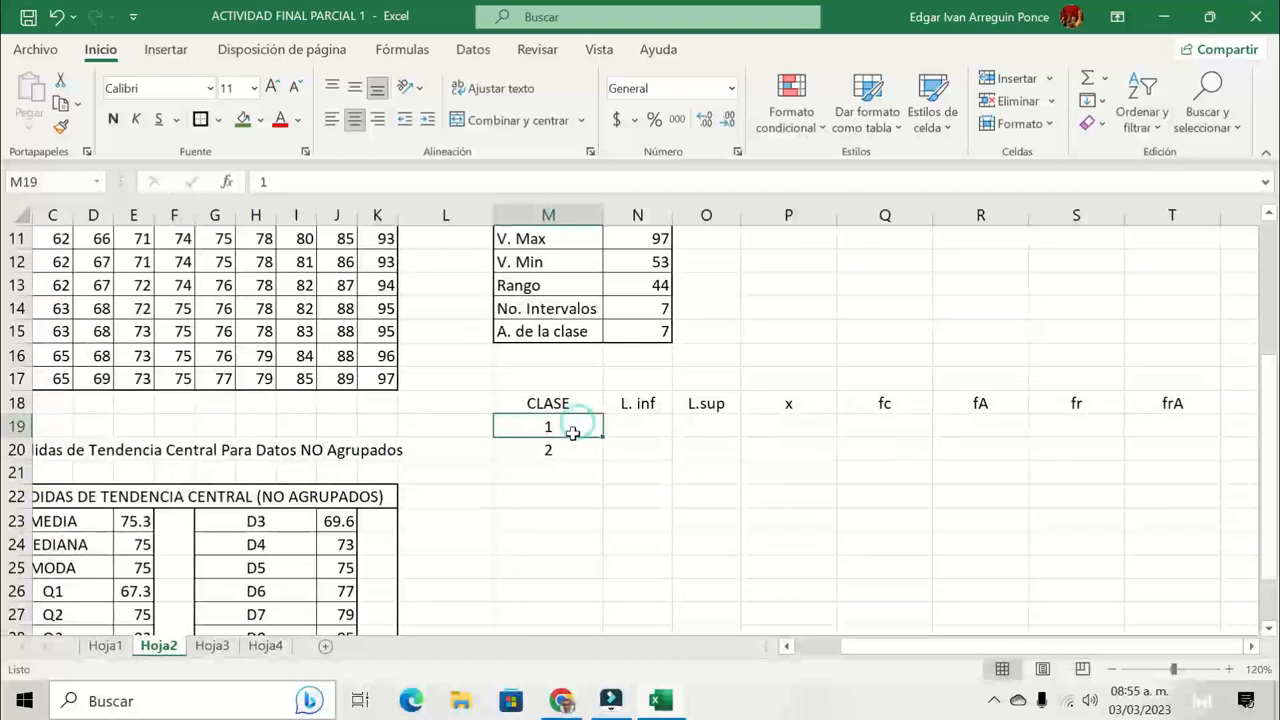
pyautogui.moveTo(572, 430); pyautogui.dragTo(569, 449)
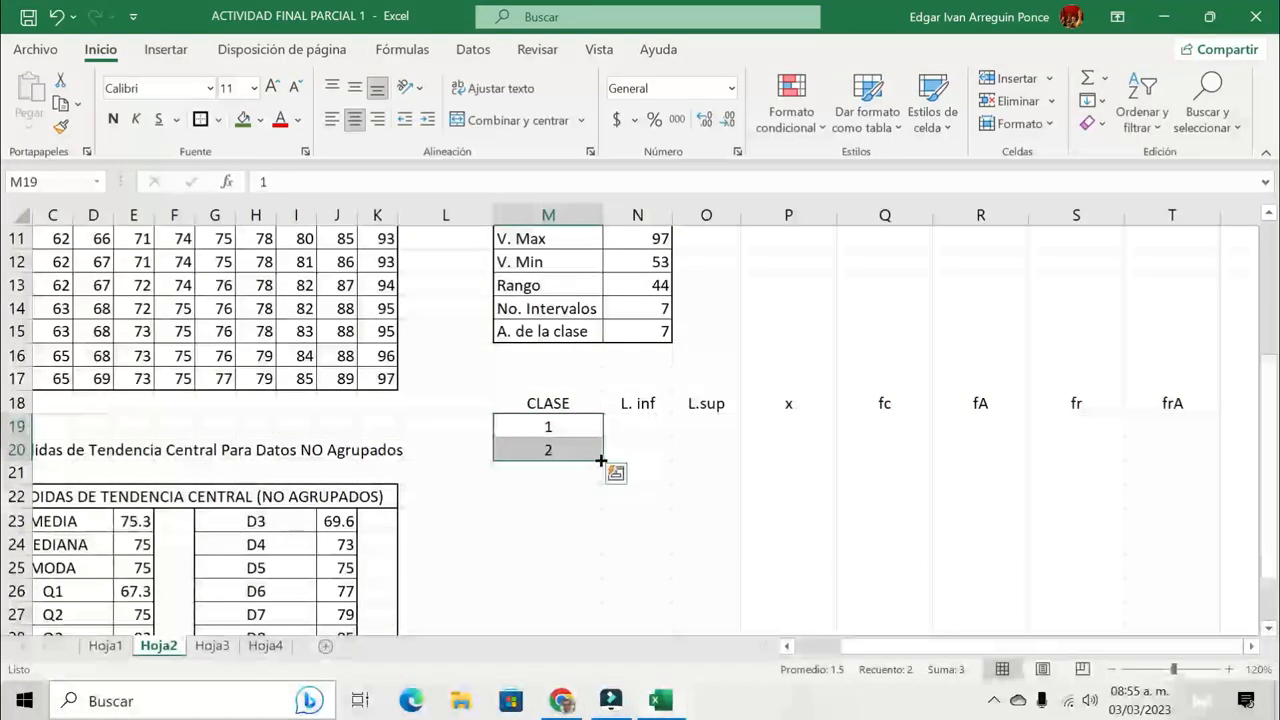
pyautogui.moveTo(602, 466); pyautogui.dragTo(603, 578)
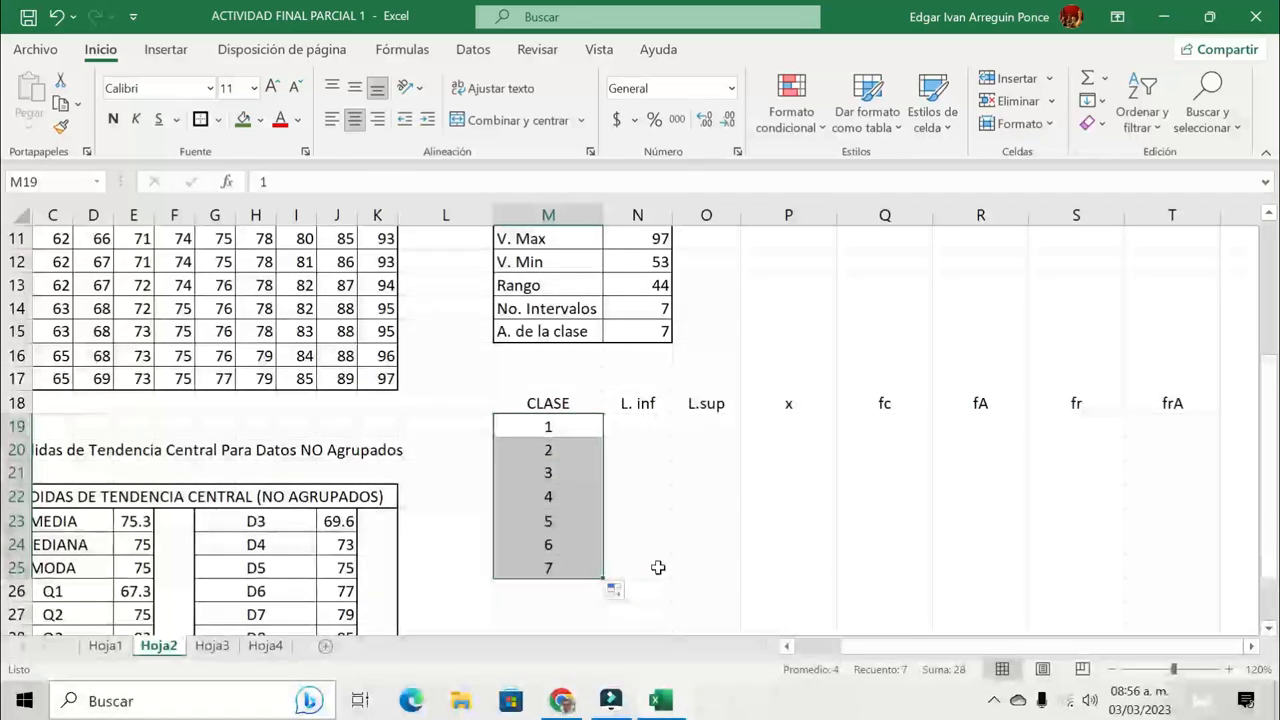
# Calculate the first class's L. inf in cell N19 with the formula =N12-ENTERO((N14*N15-N13)/2)
pyautogui.click(635, 425)
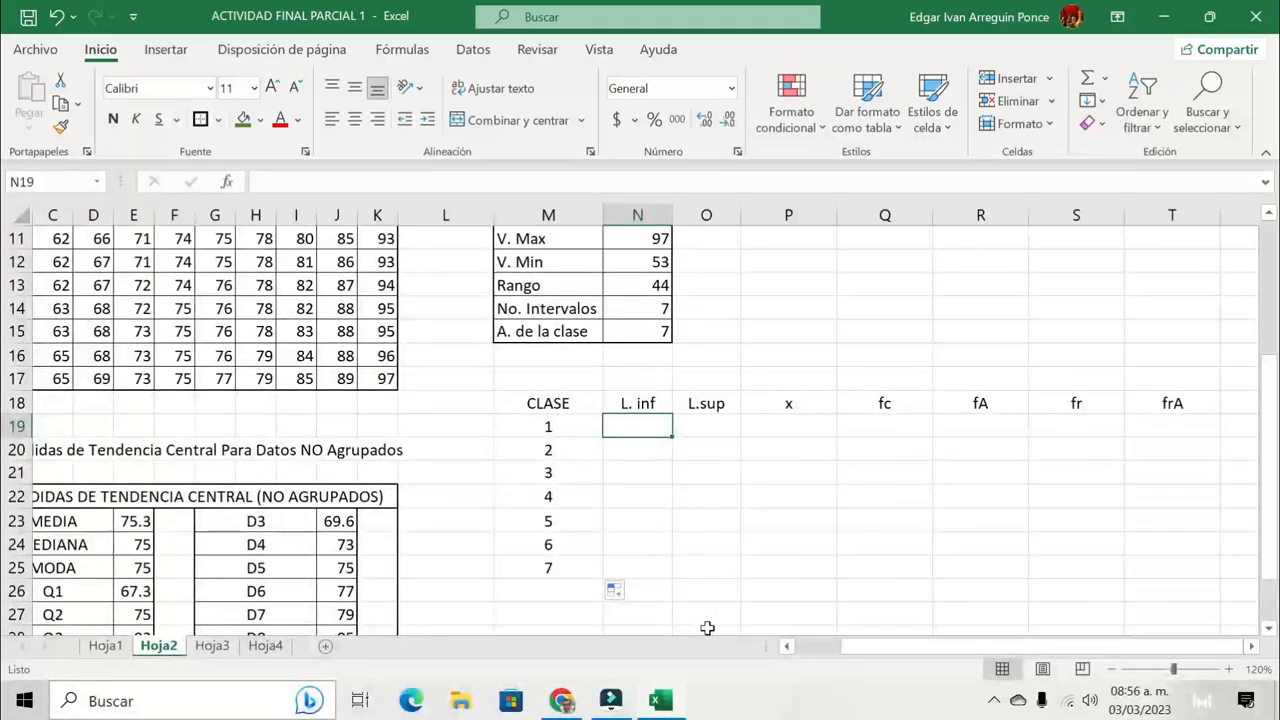
pyautogui.click(635, 310)
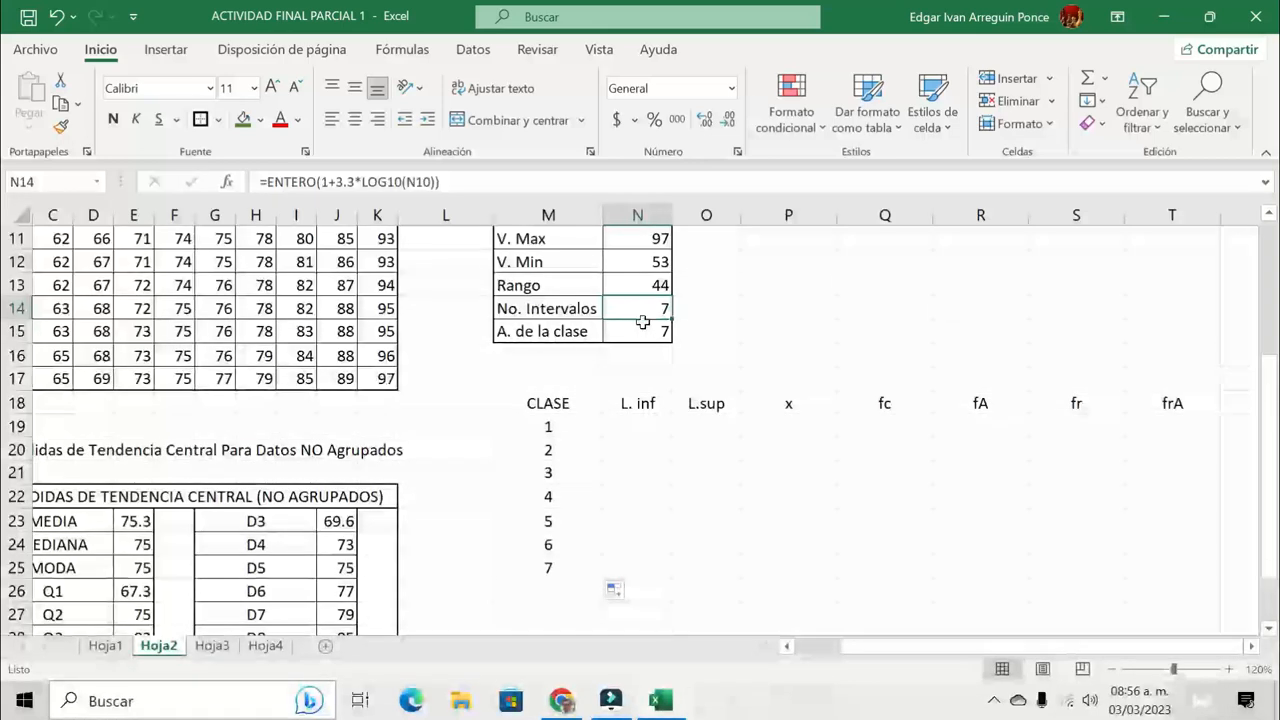
pyautogui.click(647, 332)
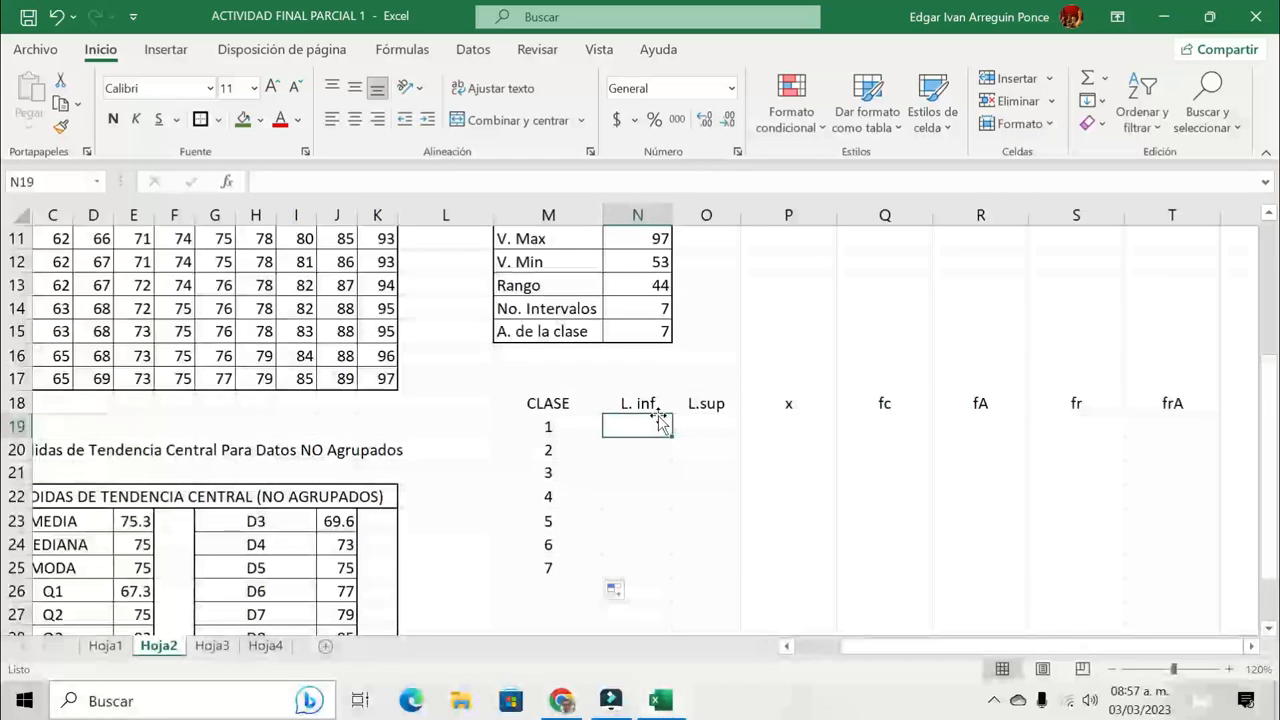
pyautogui.write('=')
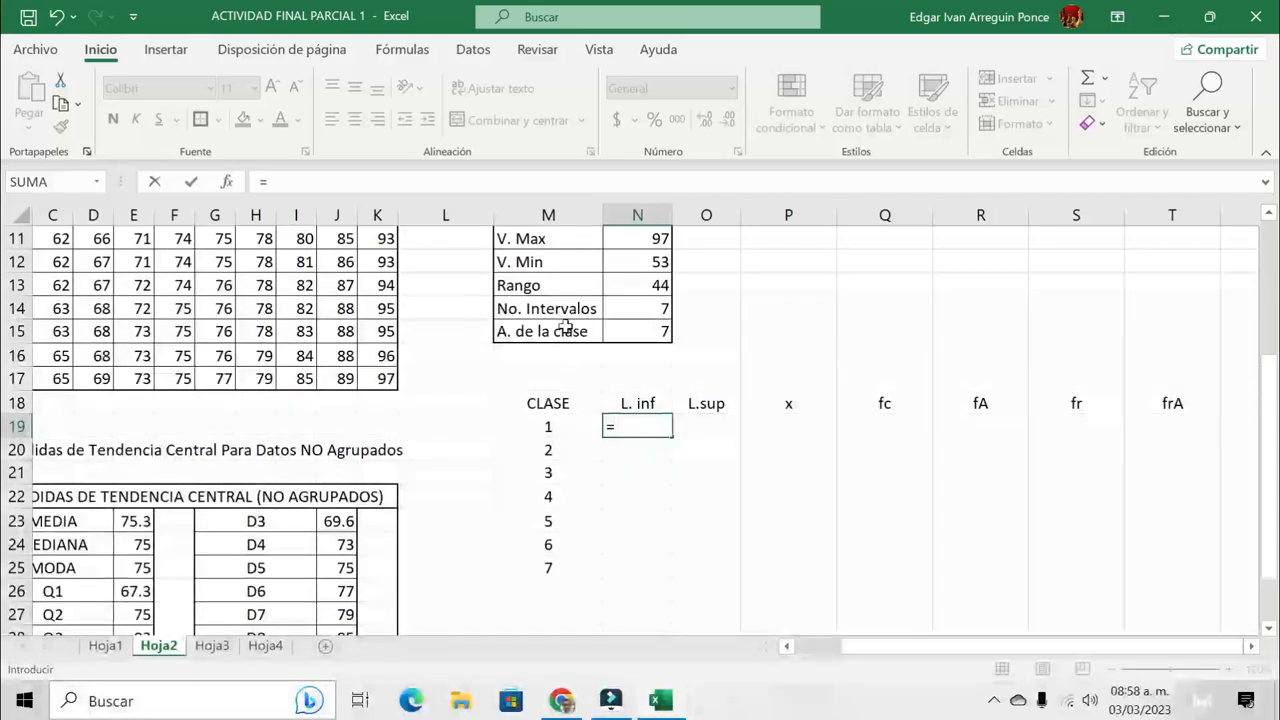
pyautogui.click(642, 262)
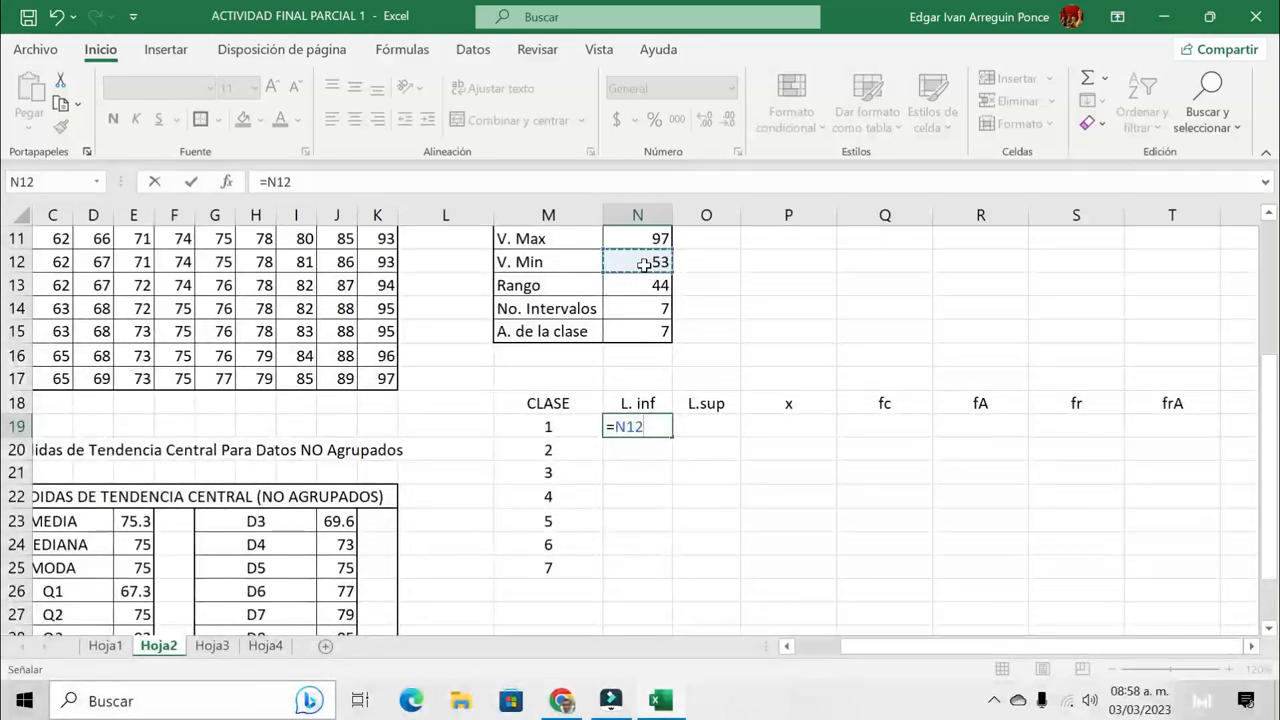
pyautogui.write('-')
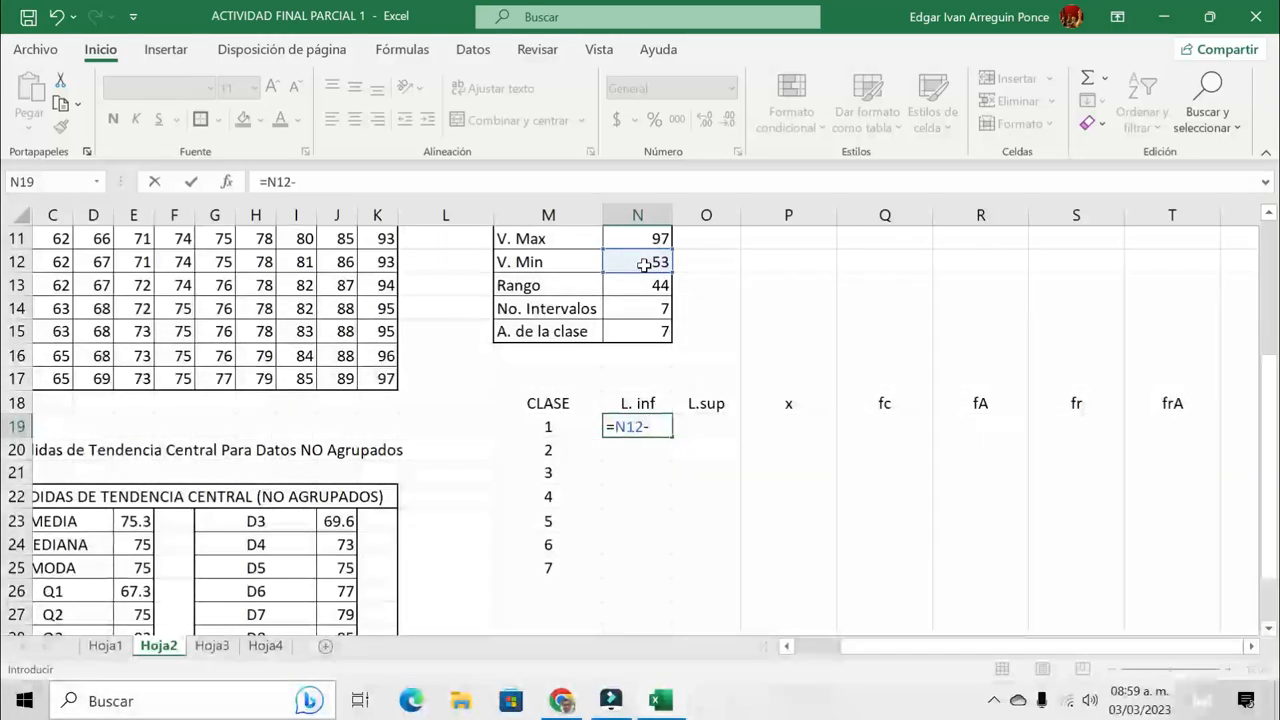
pyautogui.write('ENTERO(')
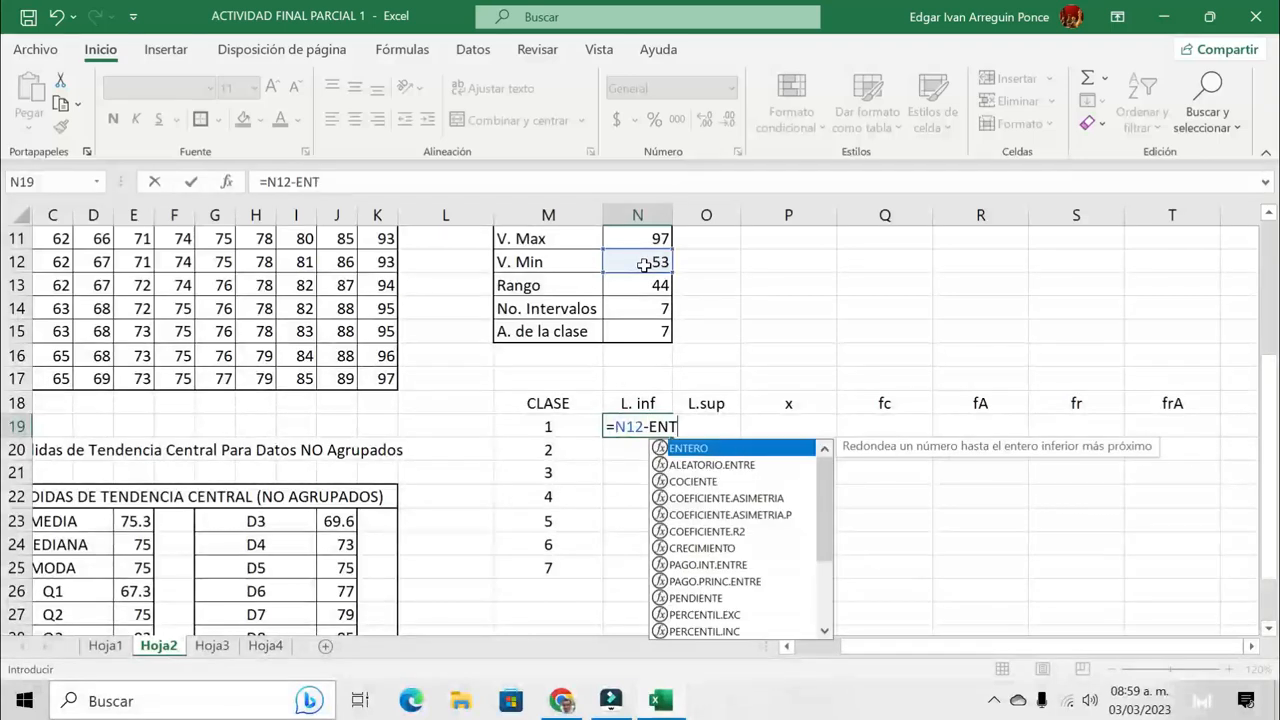
pyautogui.doubleClick(704, 449)
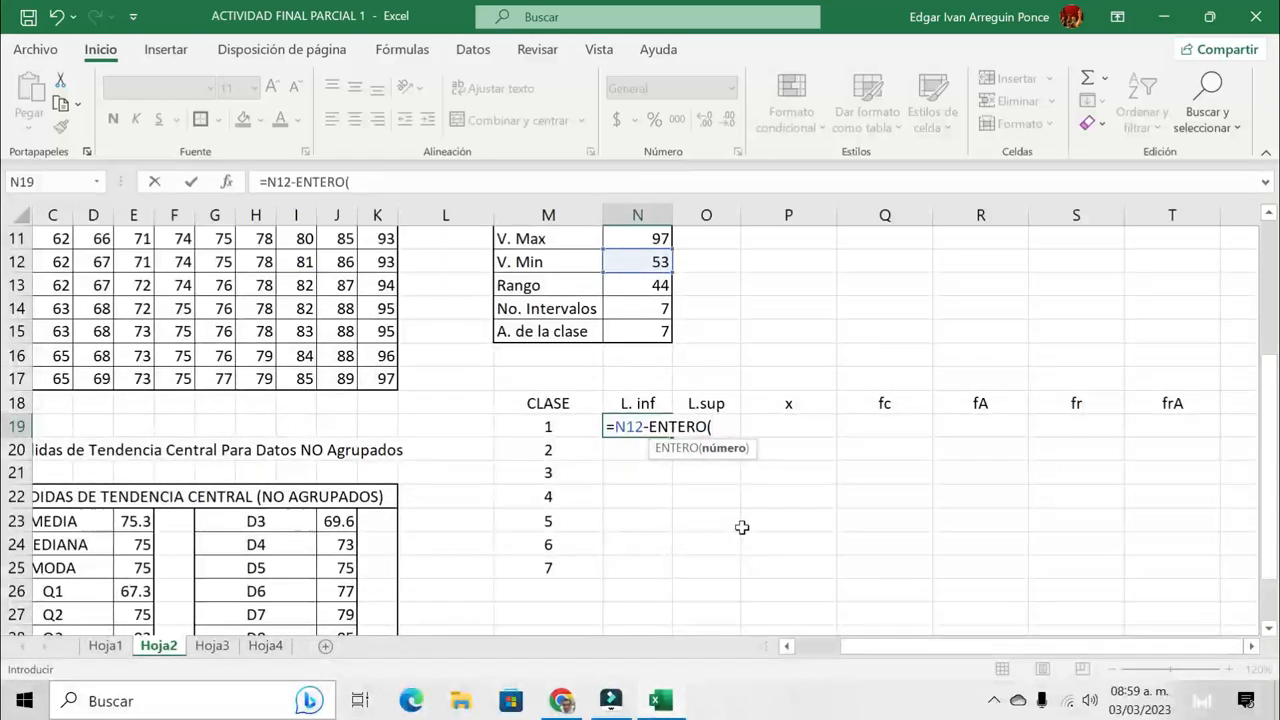
pyautogui.click(634, 309)
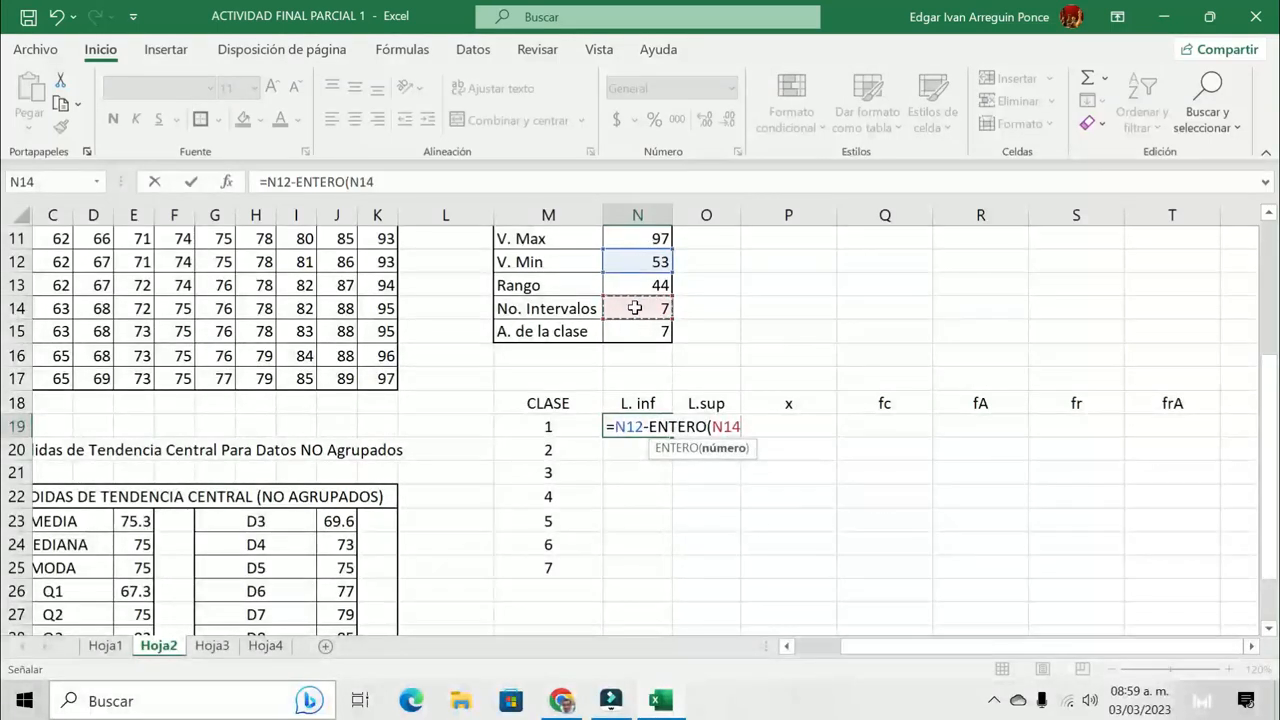
pyautogui.write('*')
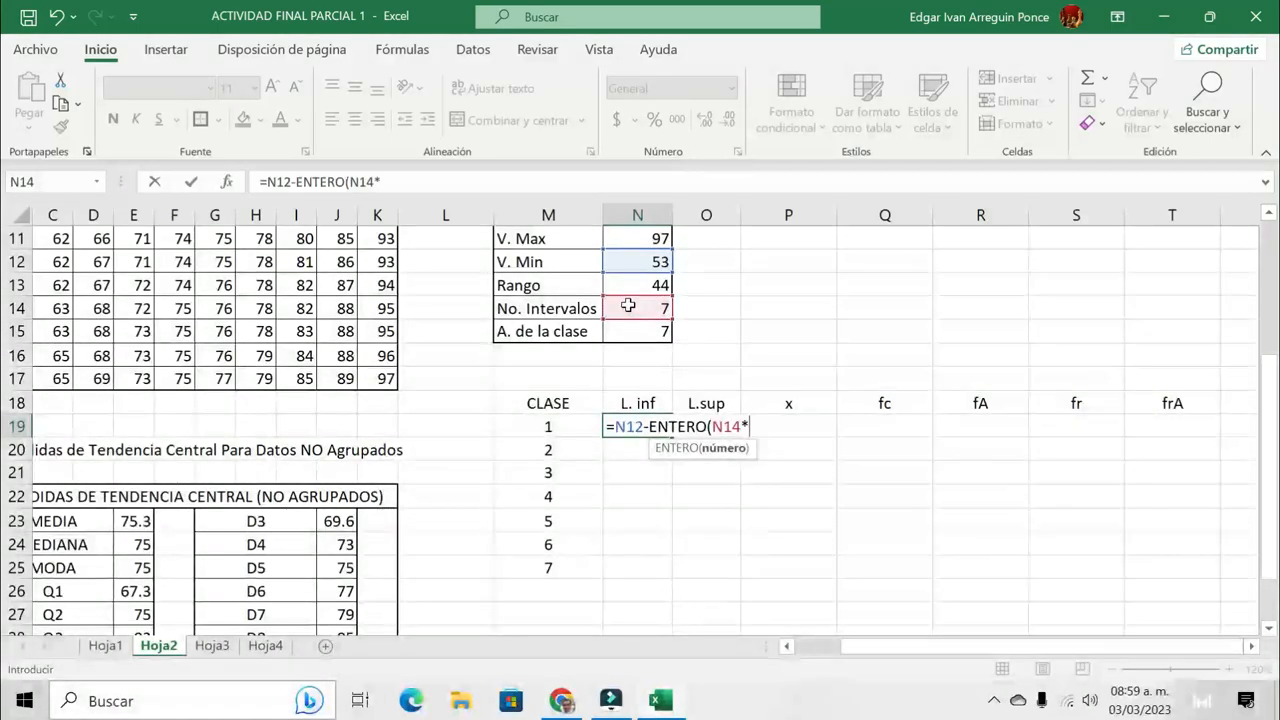
pyautogui.click(641, 338)
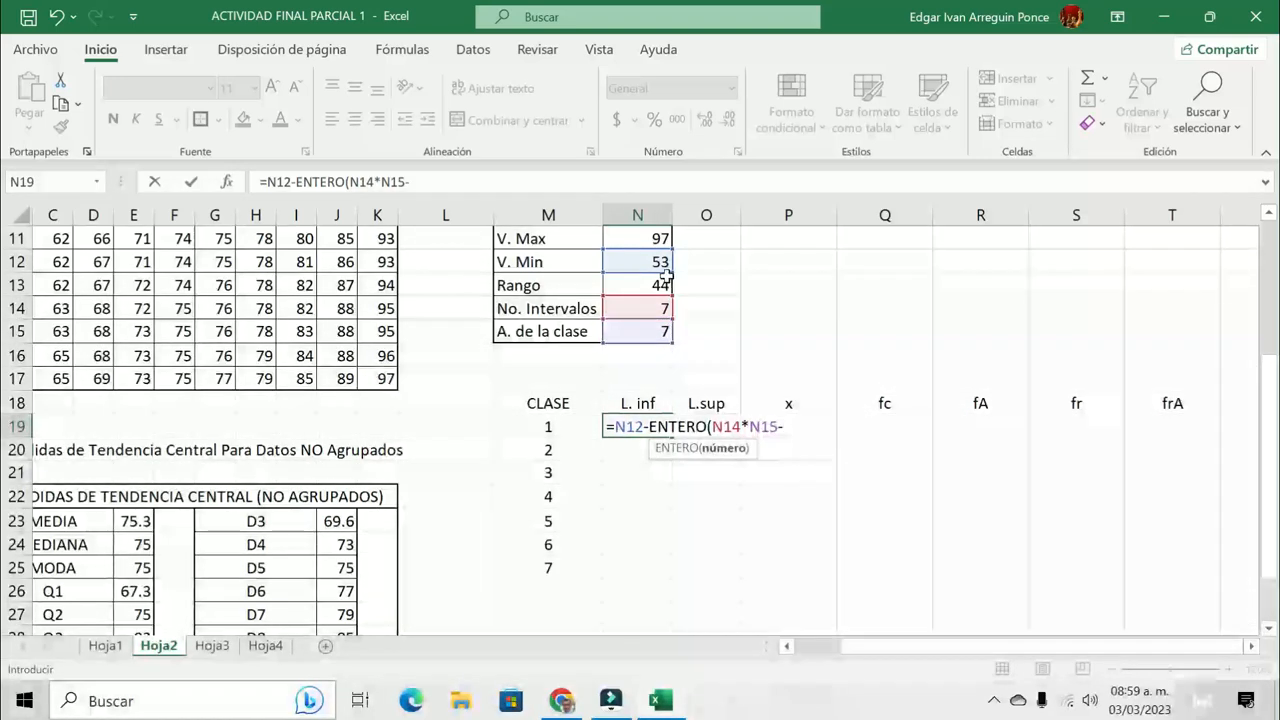
pyautogui.click(648, 285)
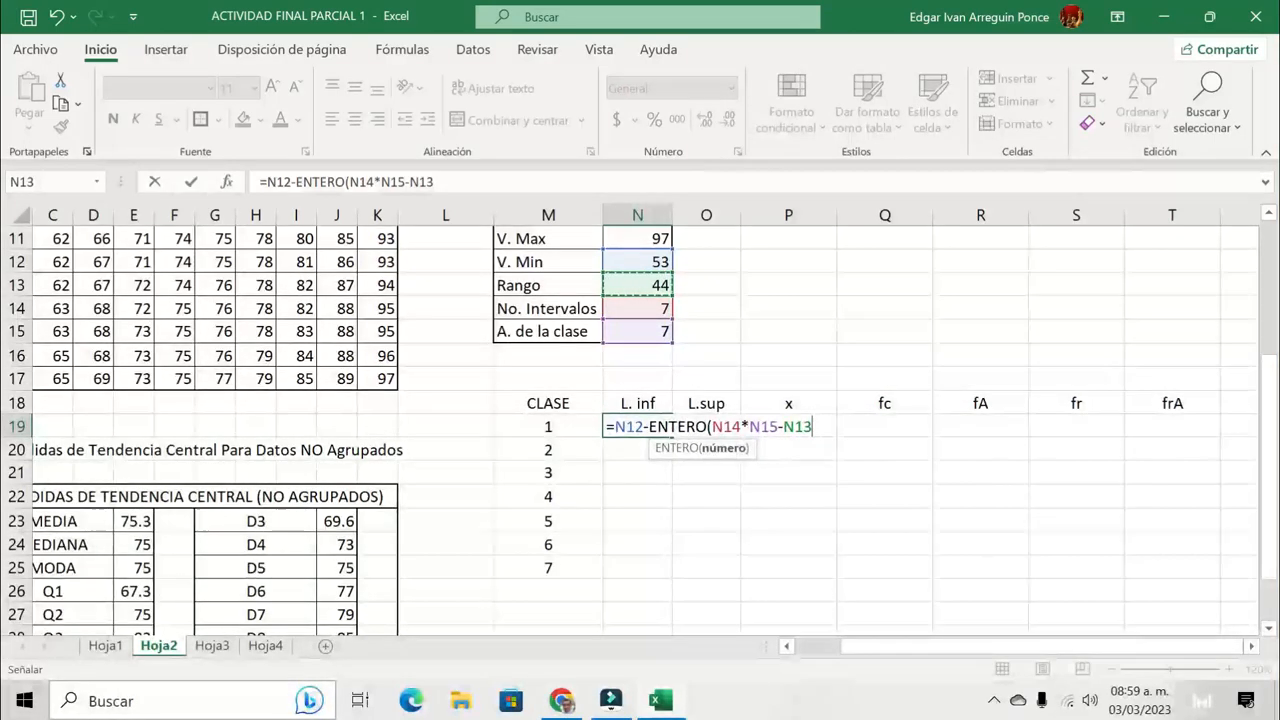
pyautogui.click(716, 427)
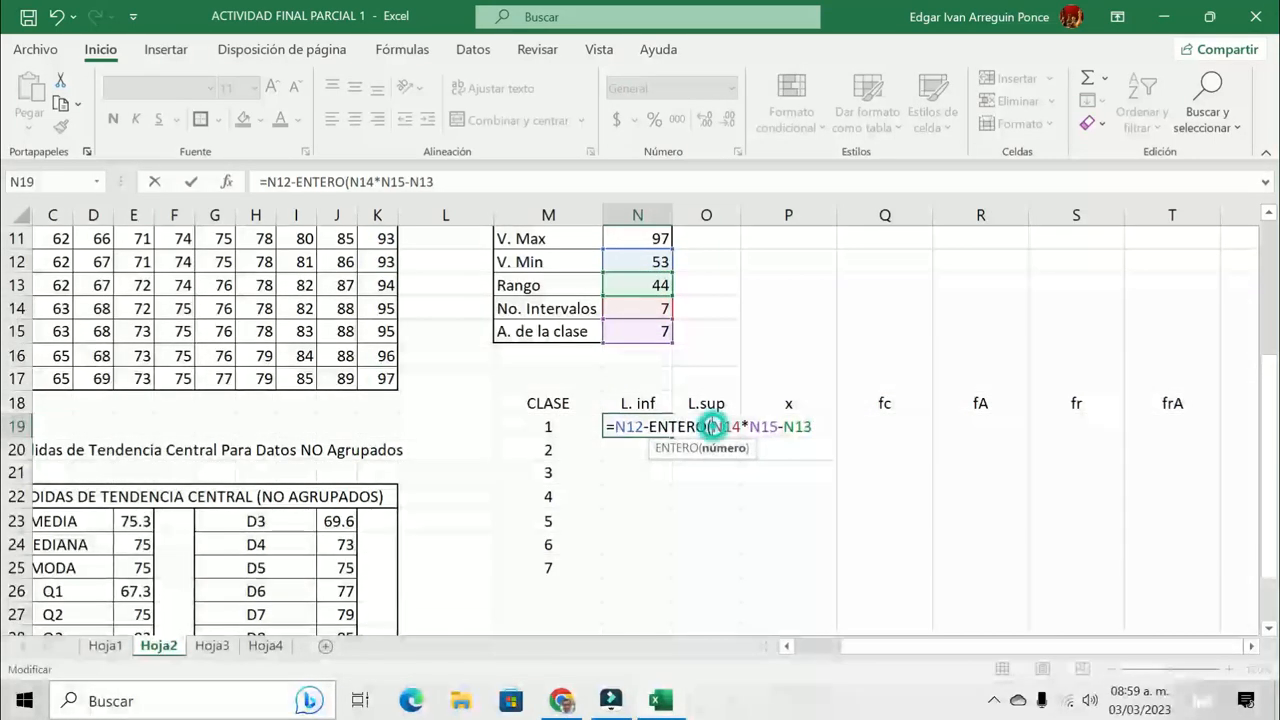
pyautogui.write('(')
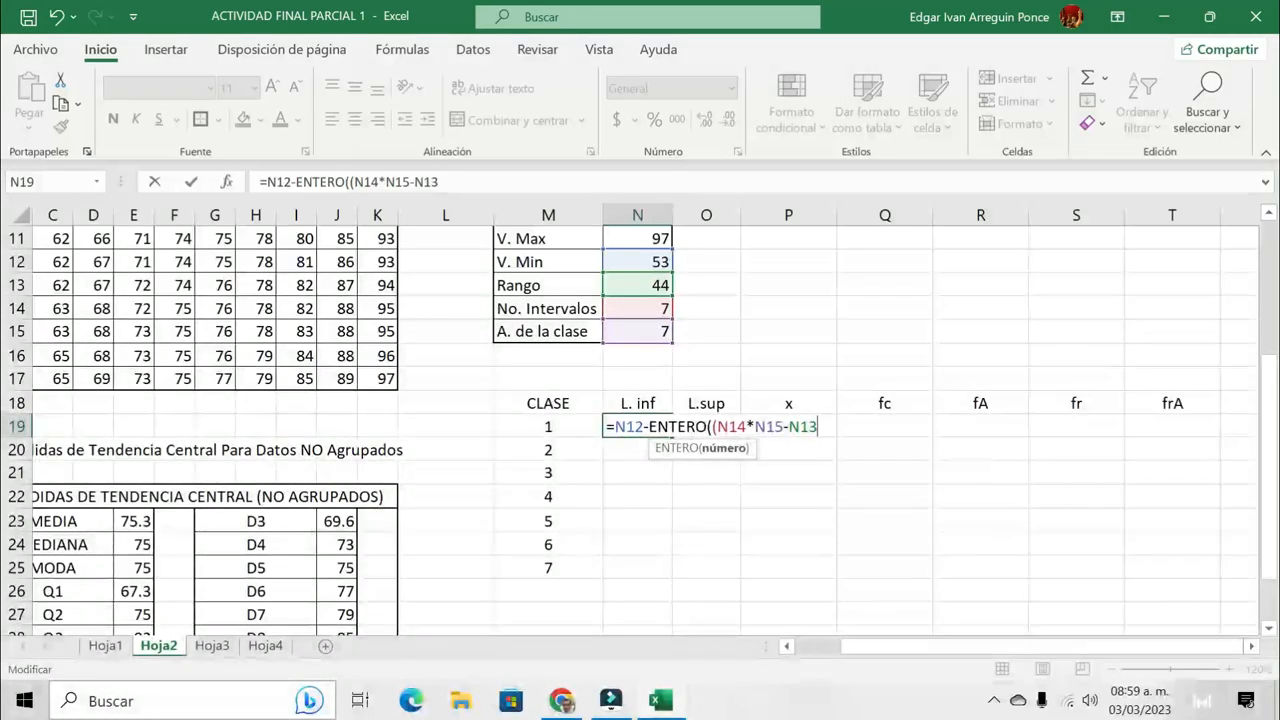
pyautogui.write(')')
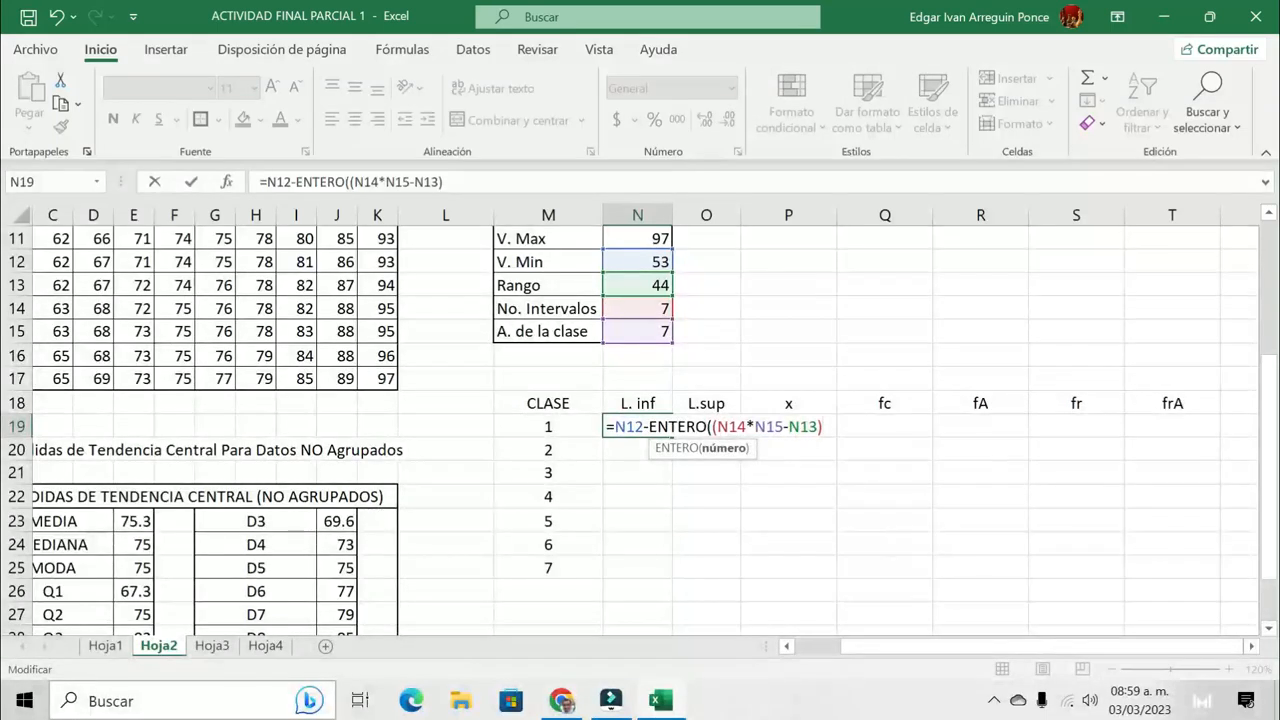
pyautogui.write('/')
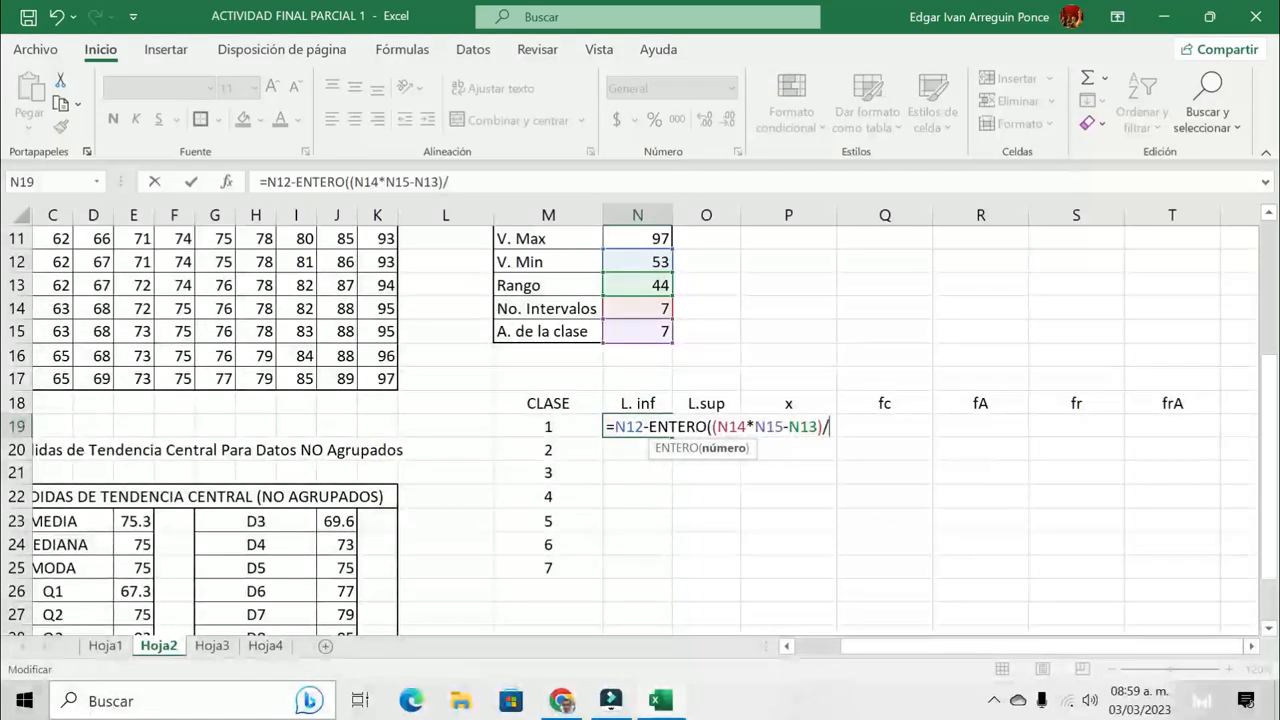
pyautogui.write('2')
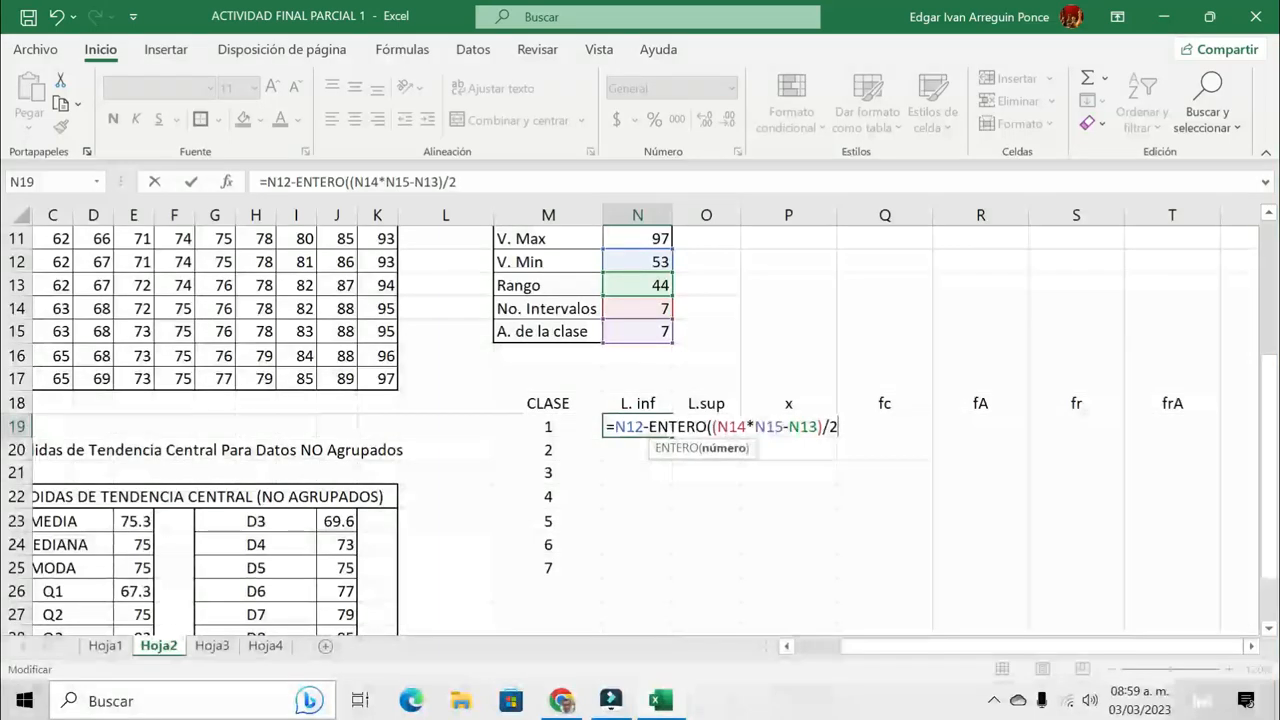
pyautogui.write(')')
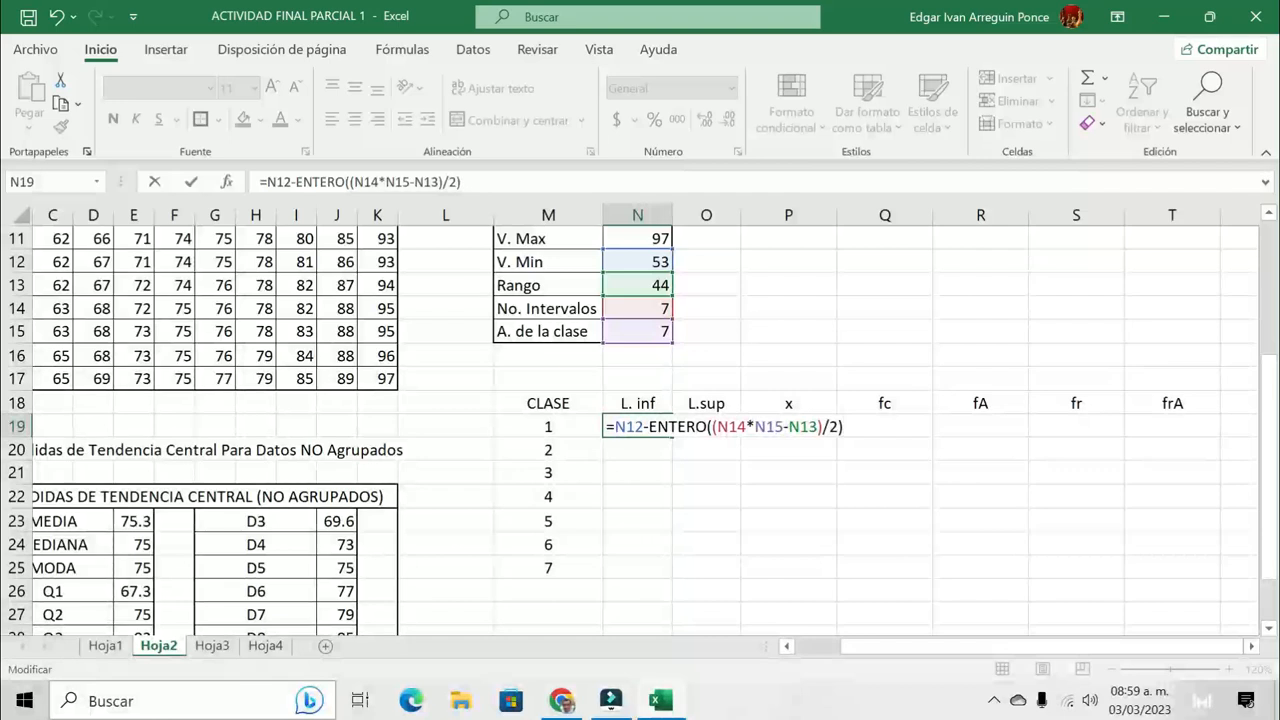
pyautogui.press('Return')
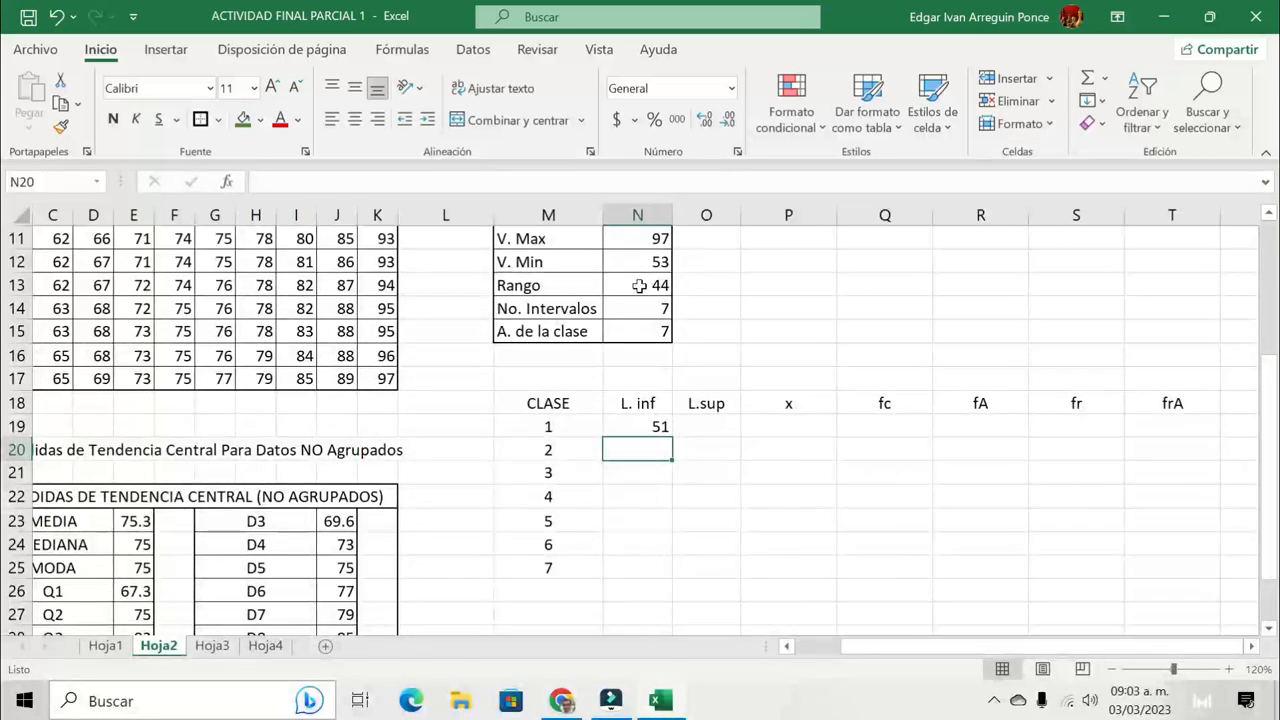
# Calculate the first class's L.sup in cell O19 with the formula =N19+$N$15-0.00000000001
pyautogui.click(694, 427)
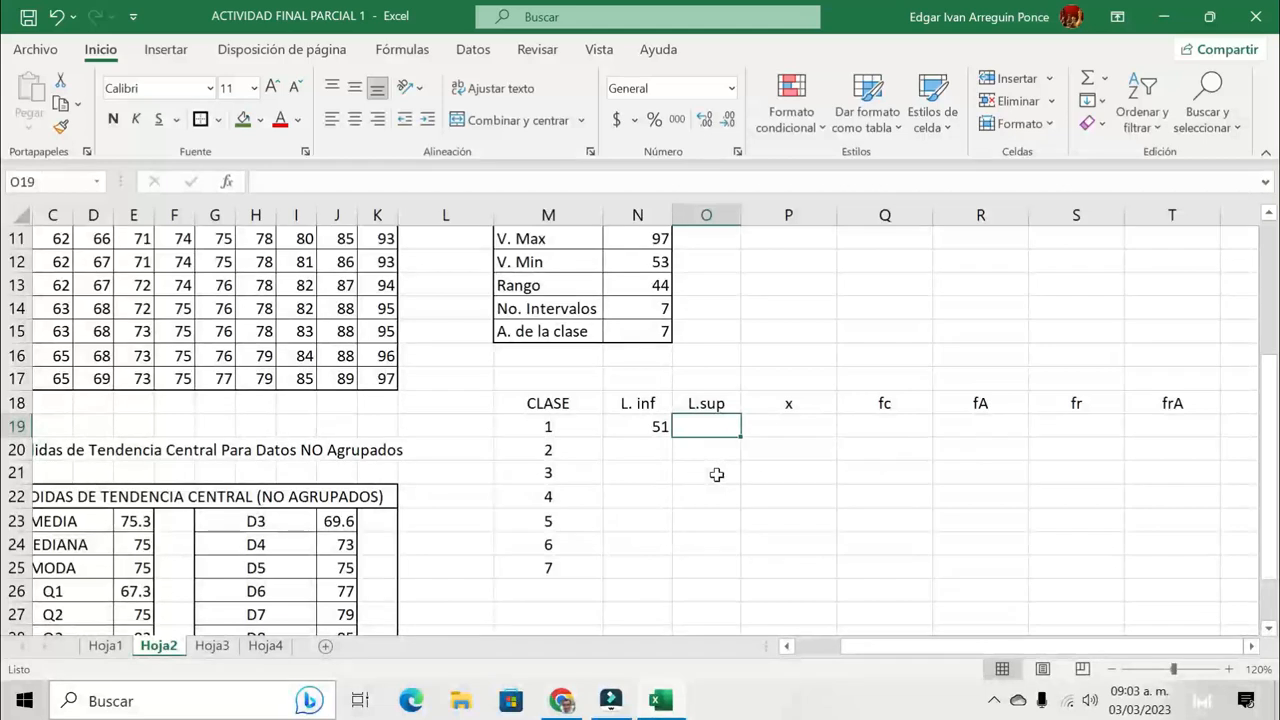
pyautogui.write('=')
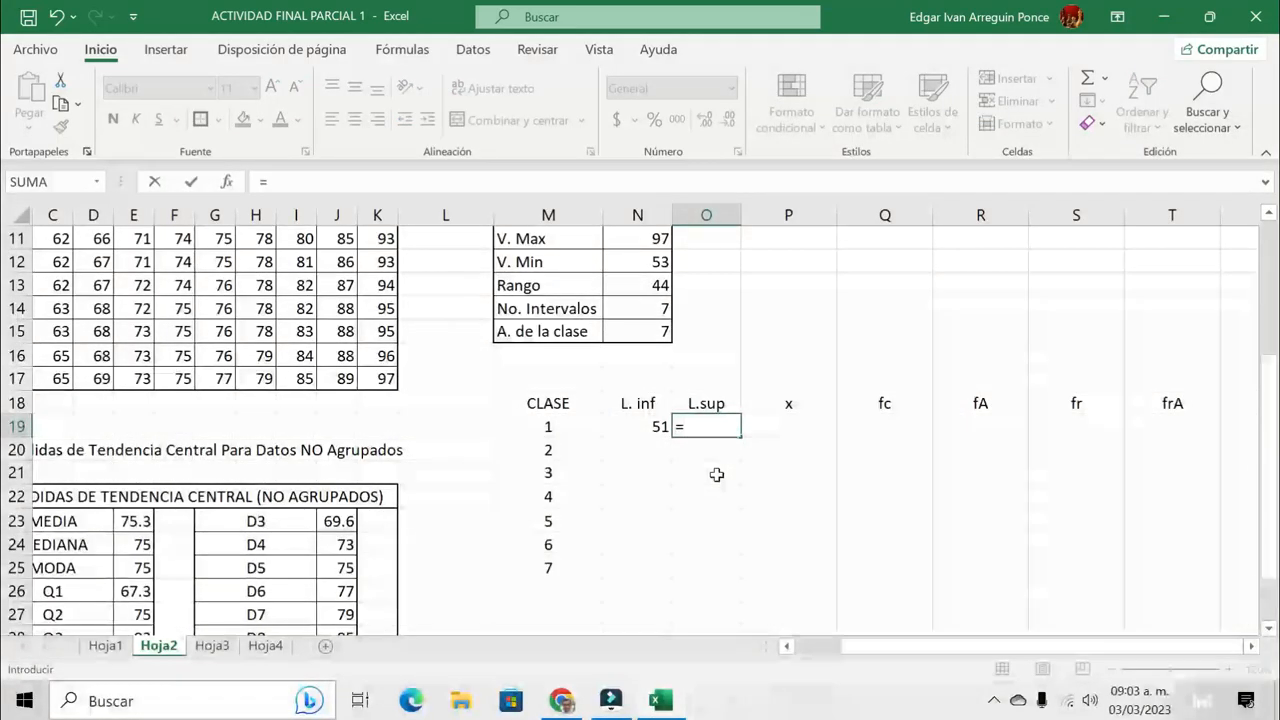
pyautogui.click(651, 426)
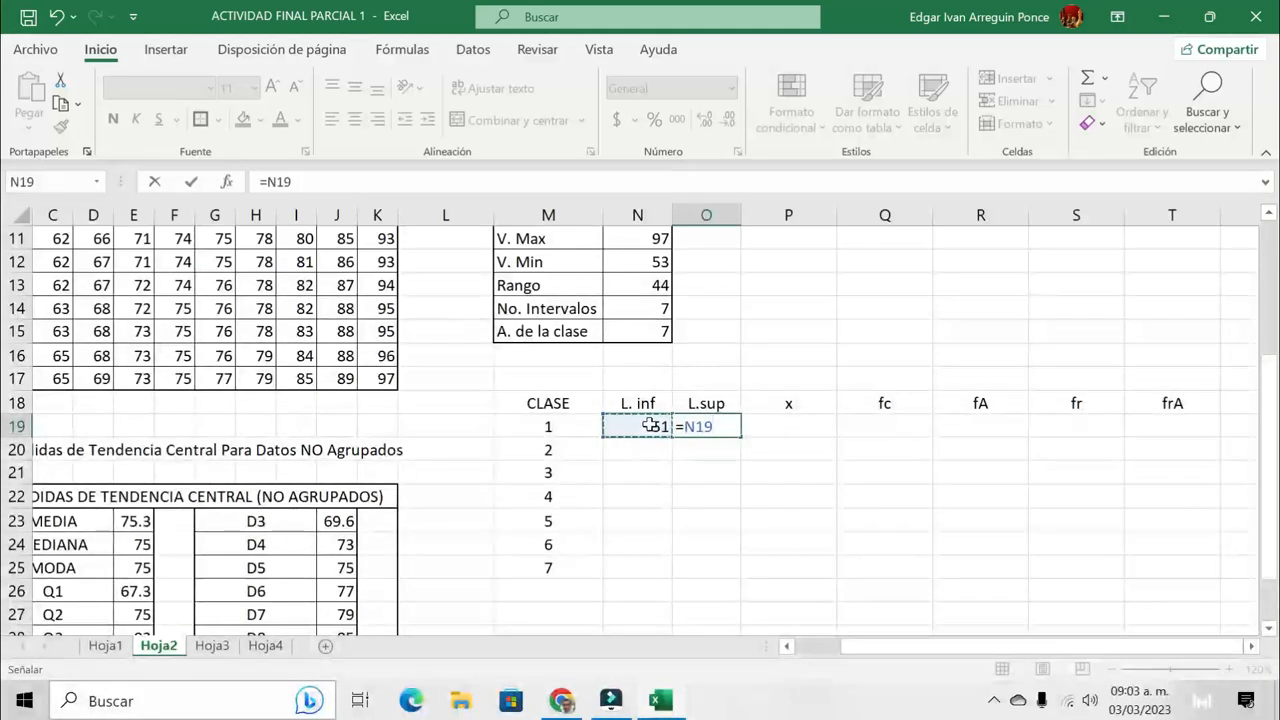
pyautogui.write('+')
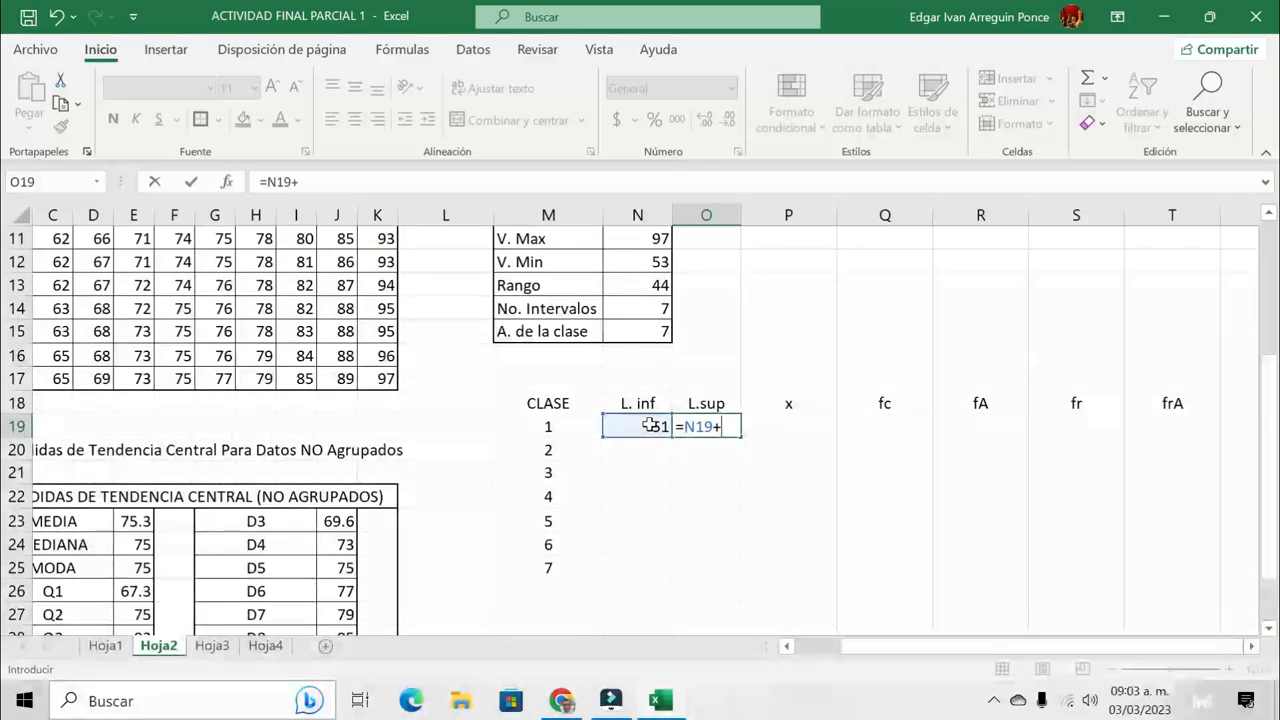
pyautogui.click(642, 335)
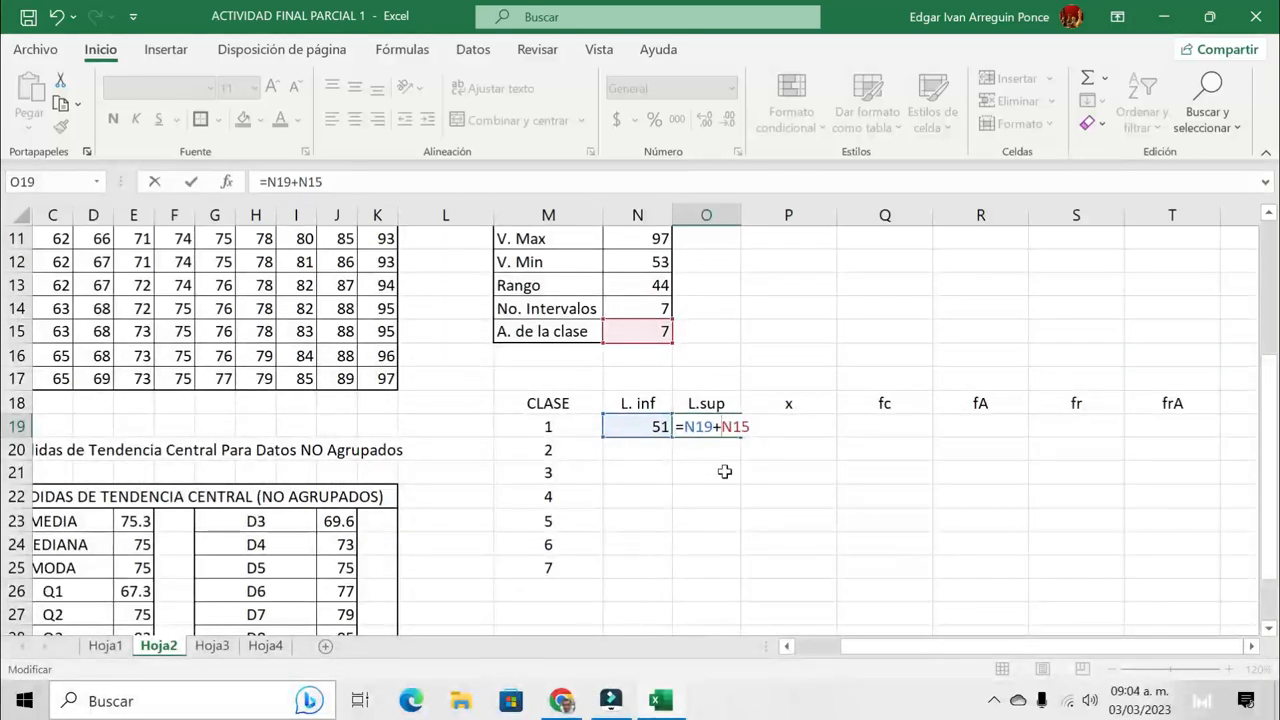
pyautogui.write('$N$')
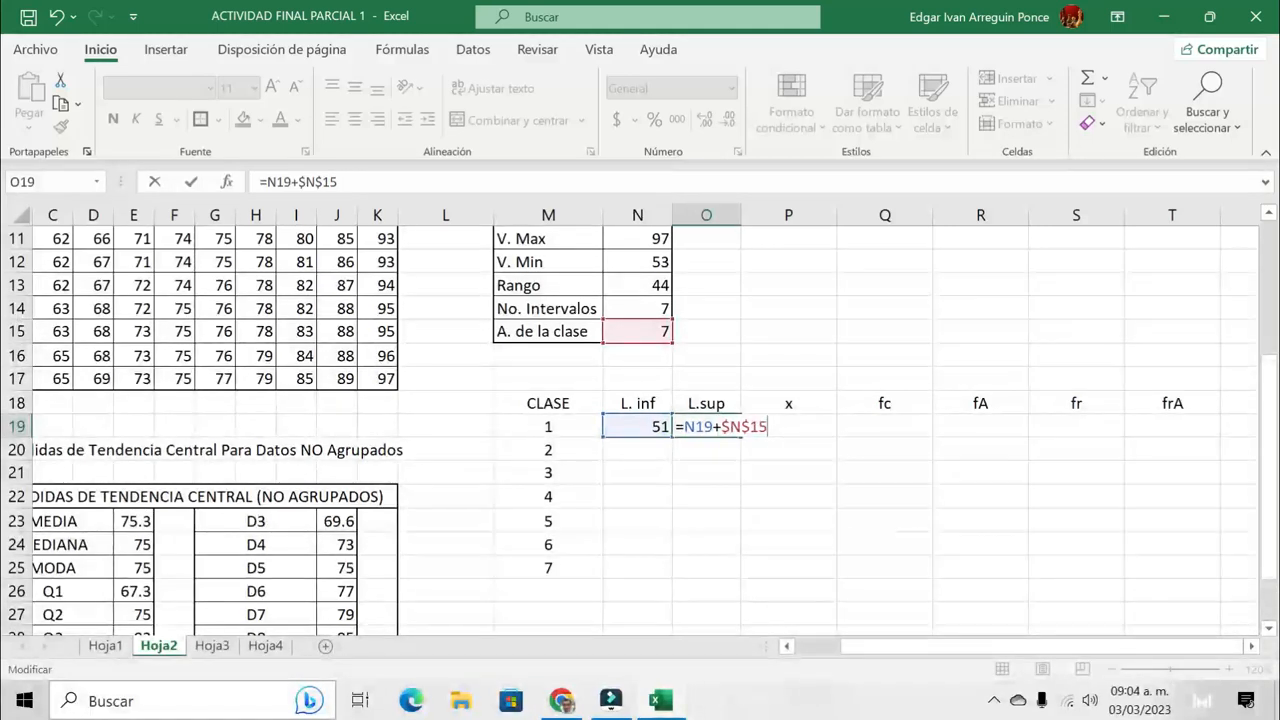
pyautogui.write('-')
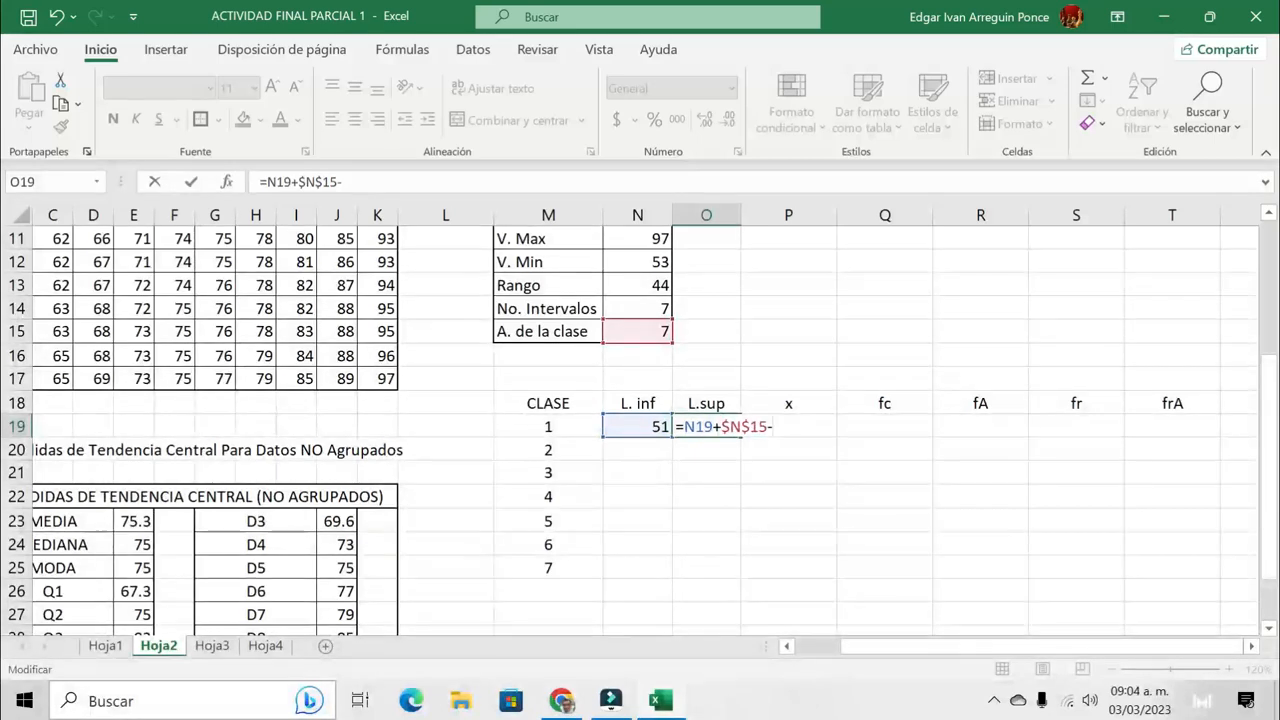
pyautogui.write('0')
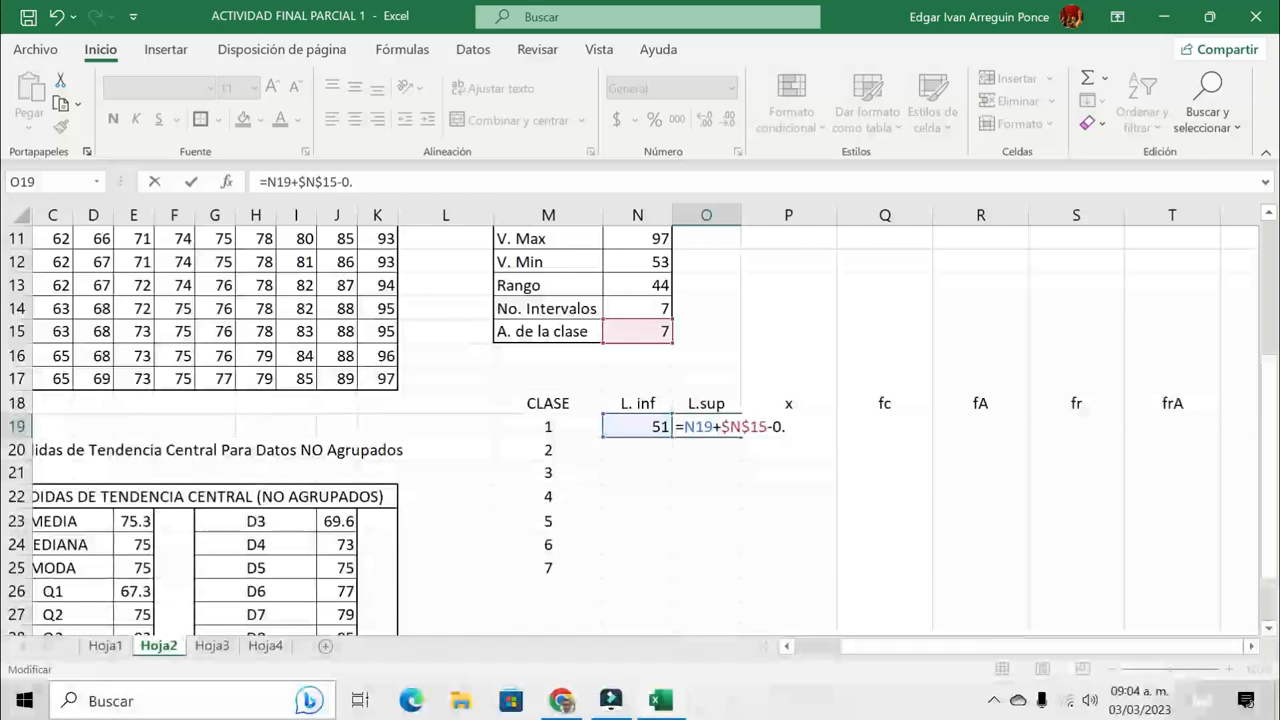
pyautogui.write('.0000000000')
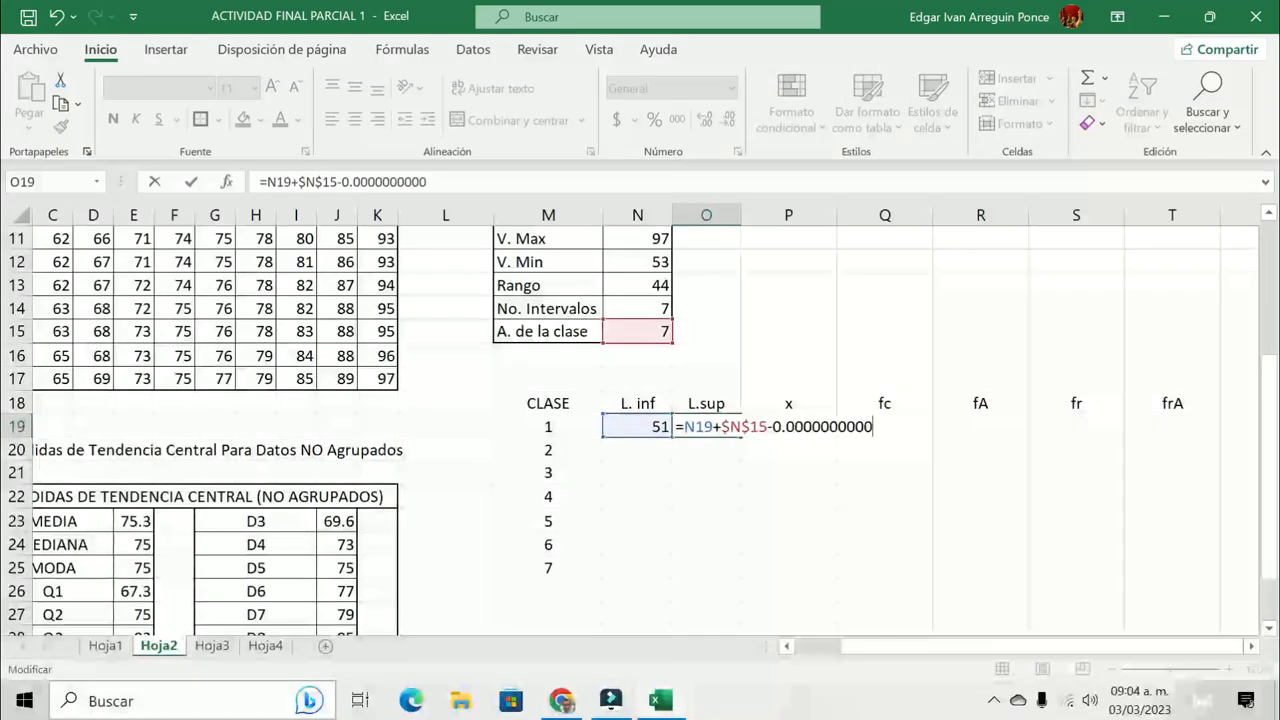
pyautogui.write('1')
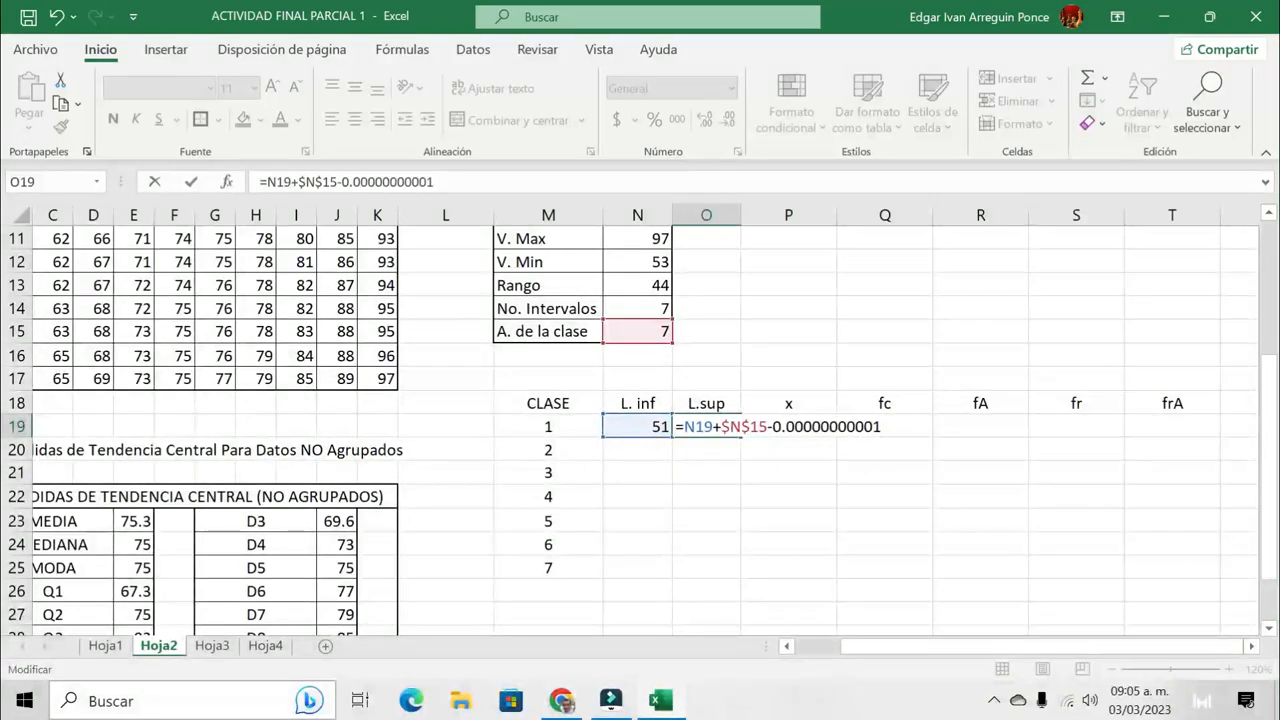
pyautogui.press('Return')
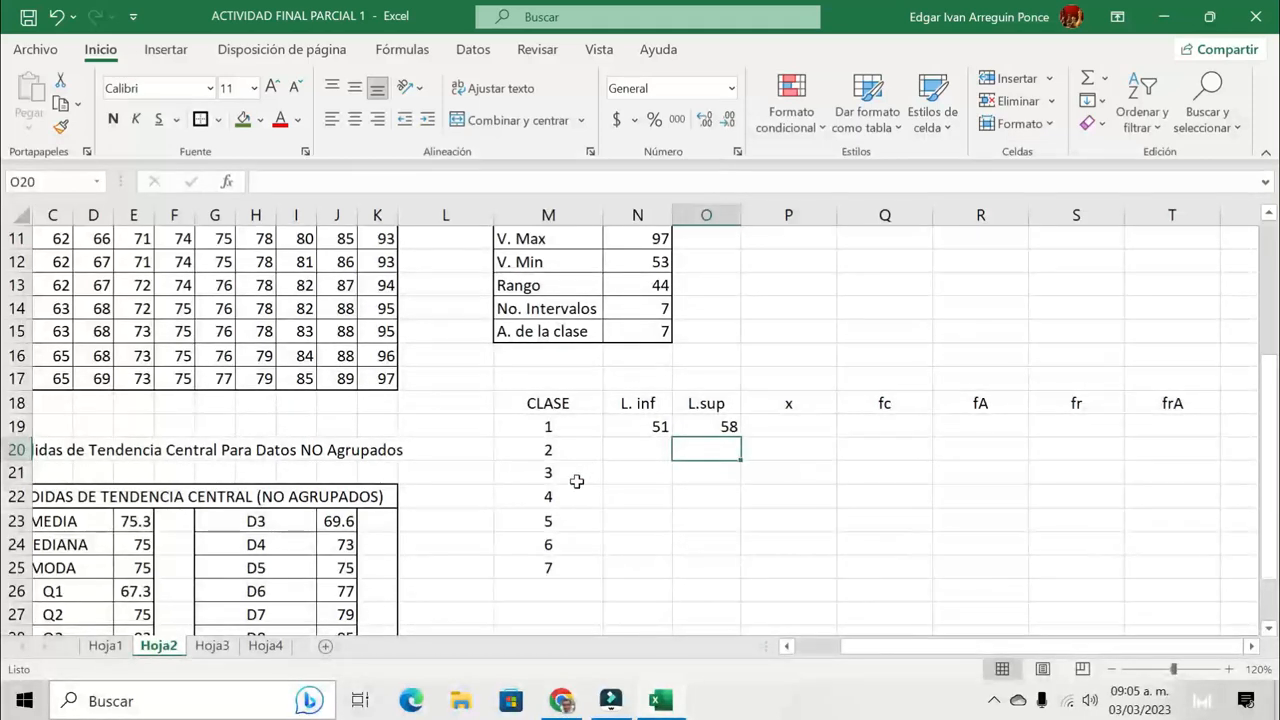
# Calculate the second class's L. inf in cell N20 with =N19+$N$15 and fill the formula down to N25
pyautogui.click(655, 426)
pyautogui.click(646, 449)
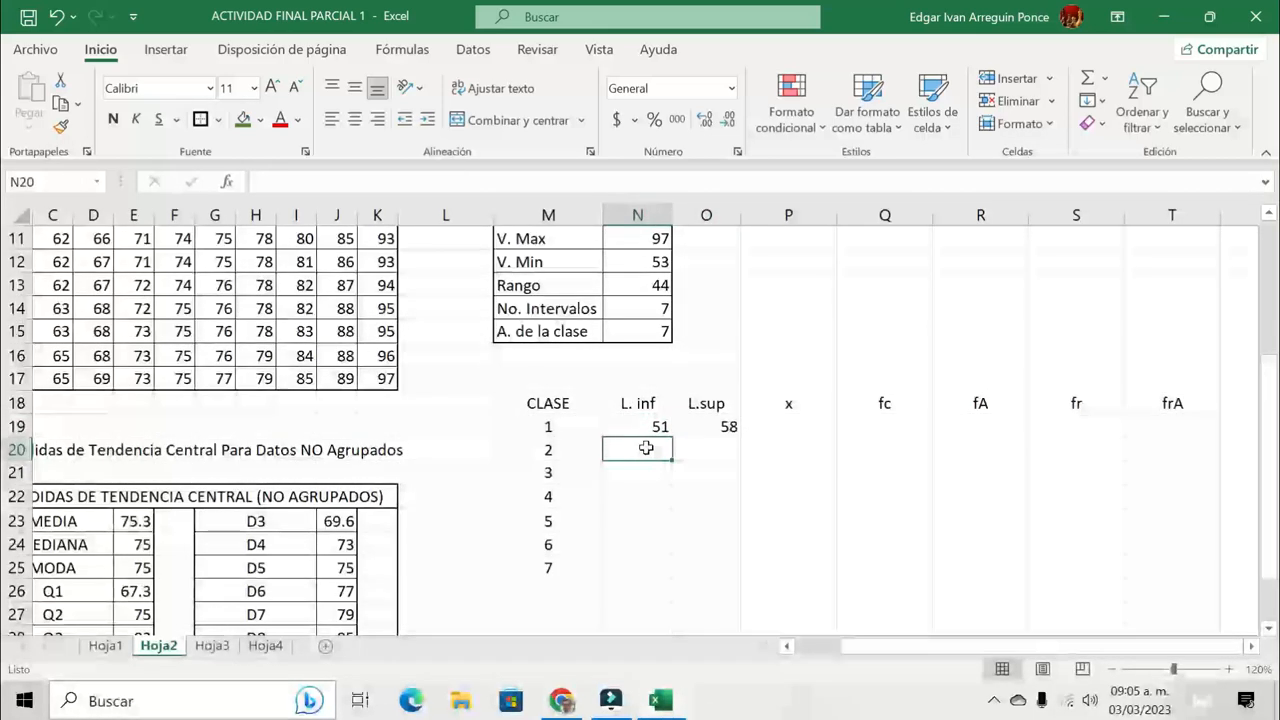
pyautogui.write('=')
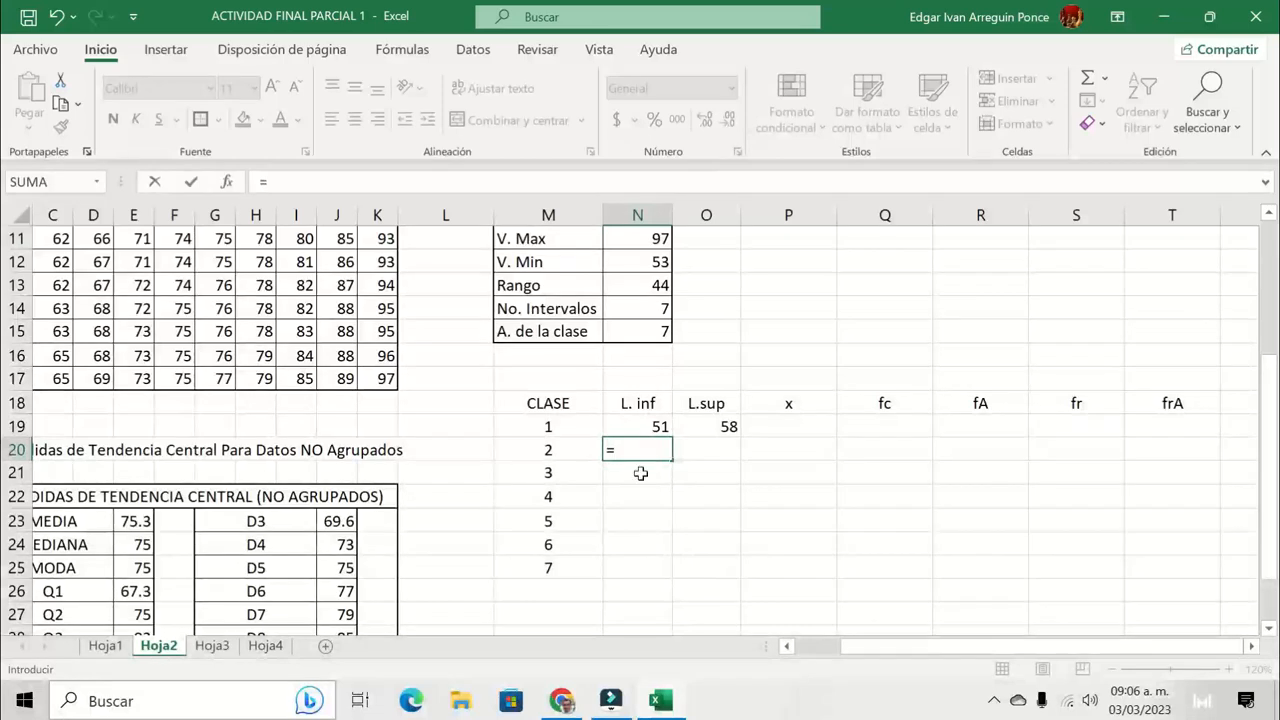
pyautogui.click(653, 426)
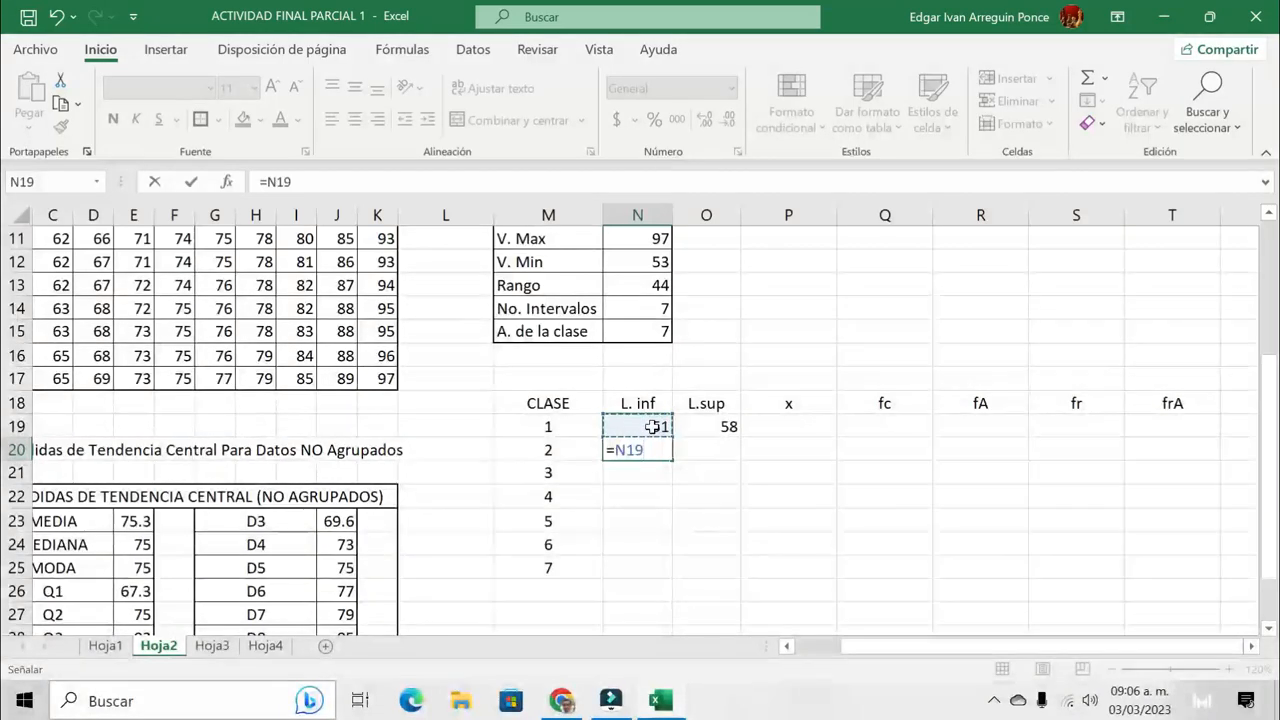
pyautogui.write('+')
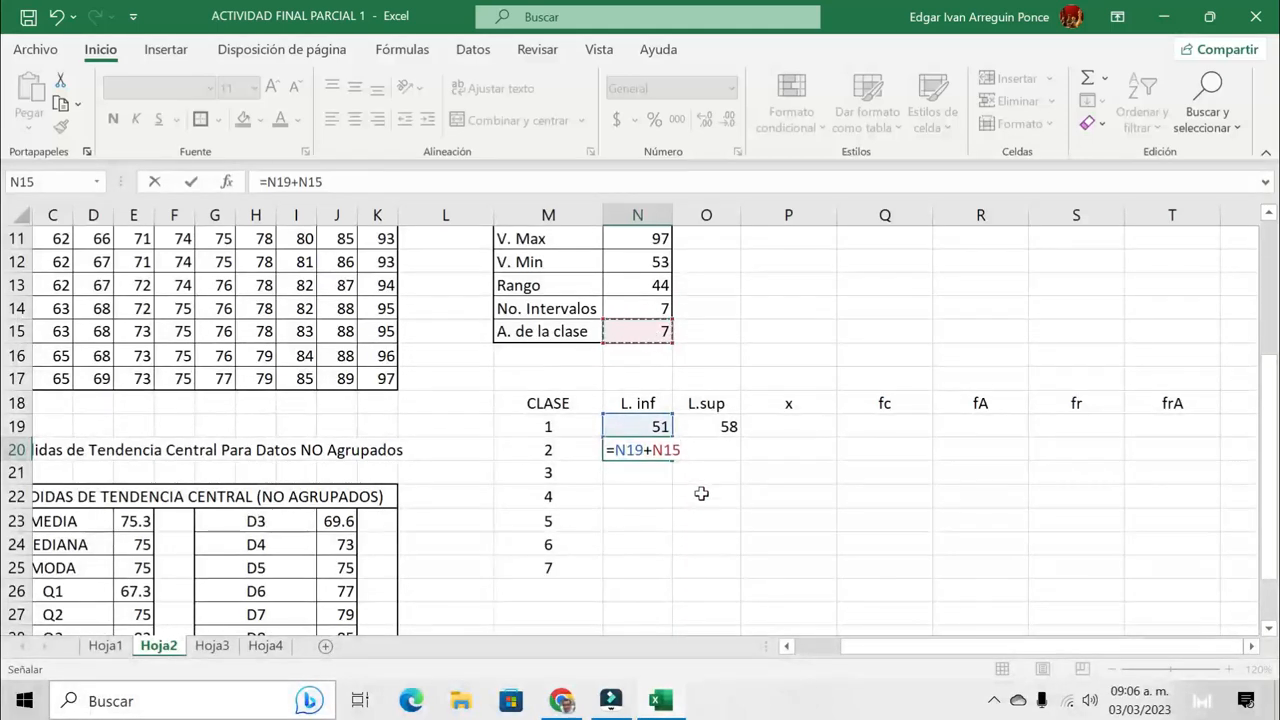
pyautogui.press('F2')
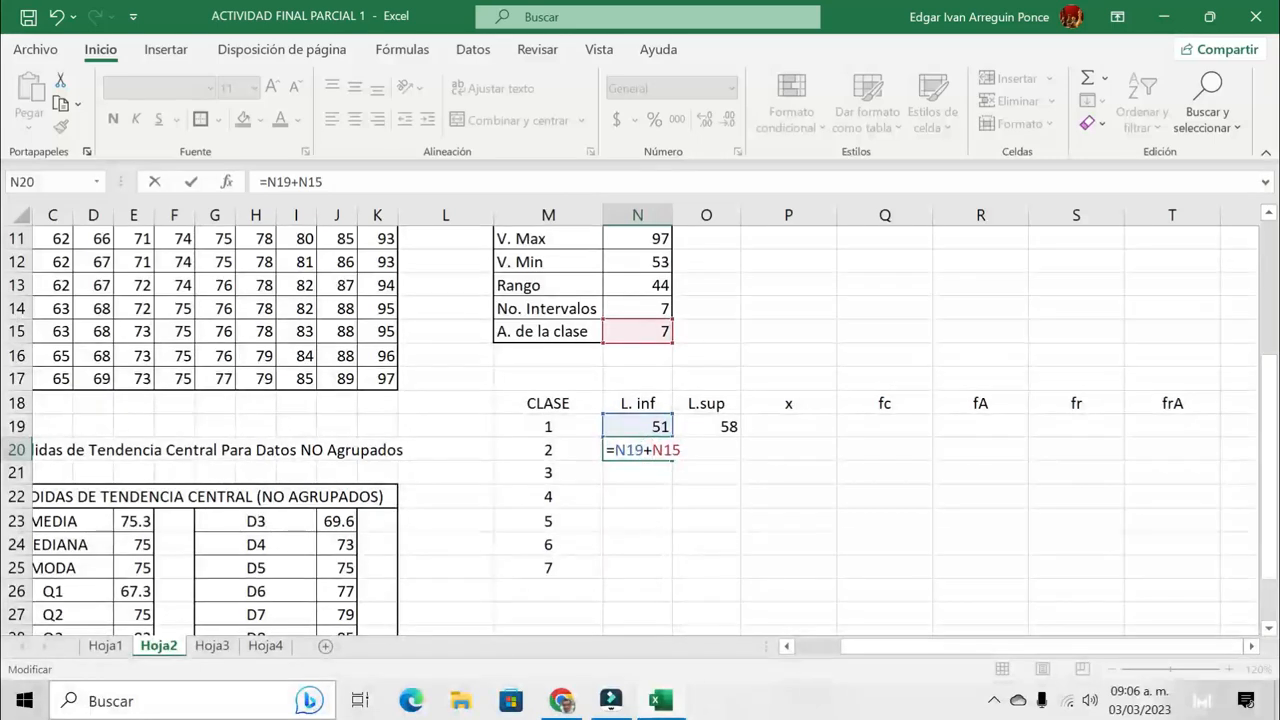
pyautogui.write('$N')
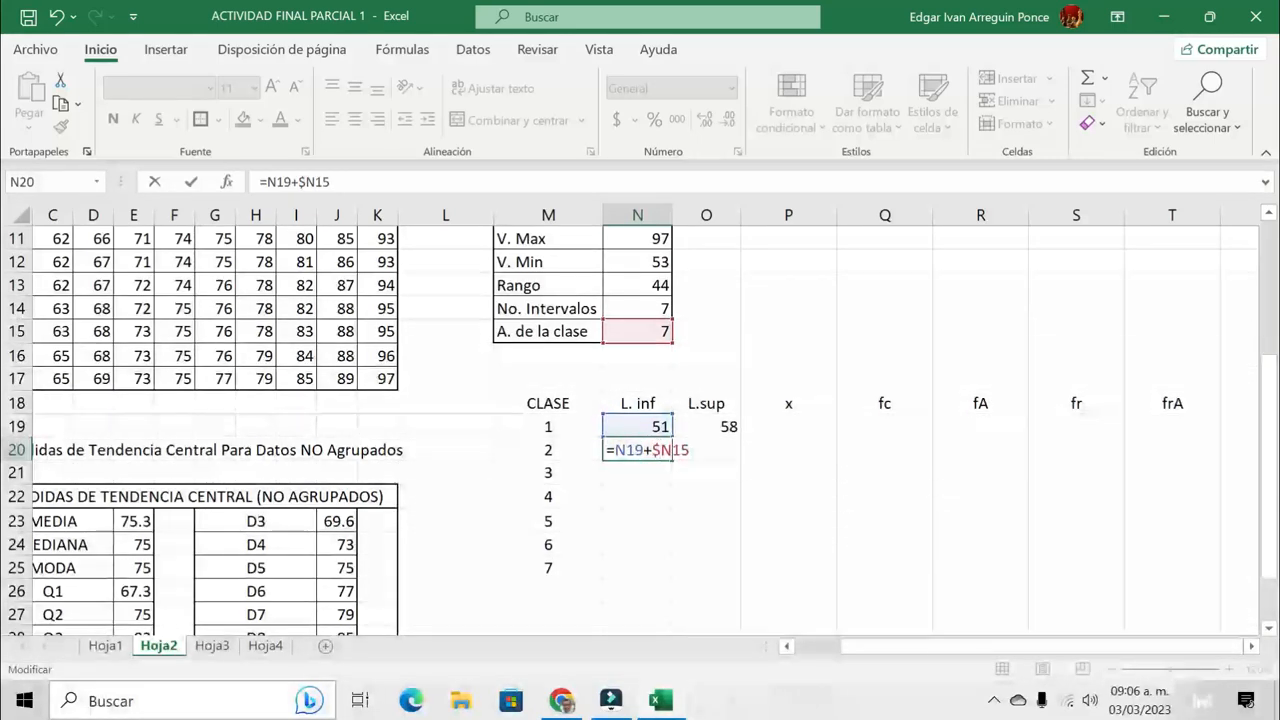
pyautogui.write('$')
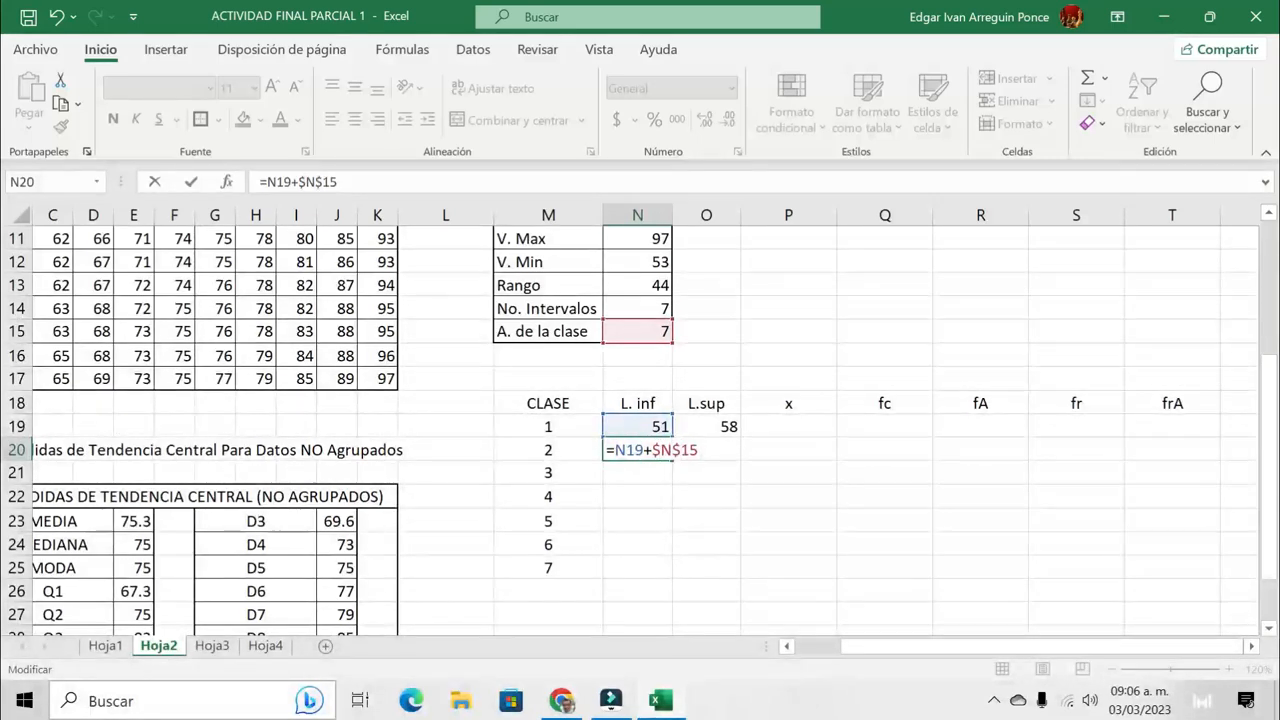
pyautogui.press('Return')
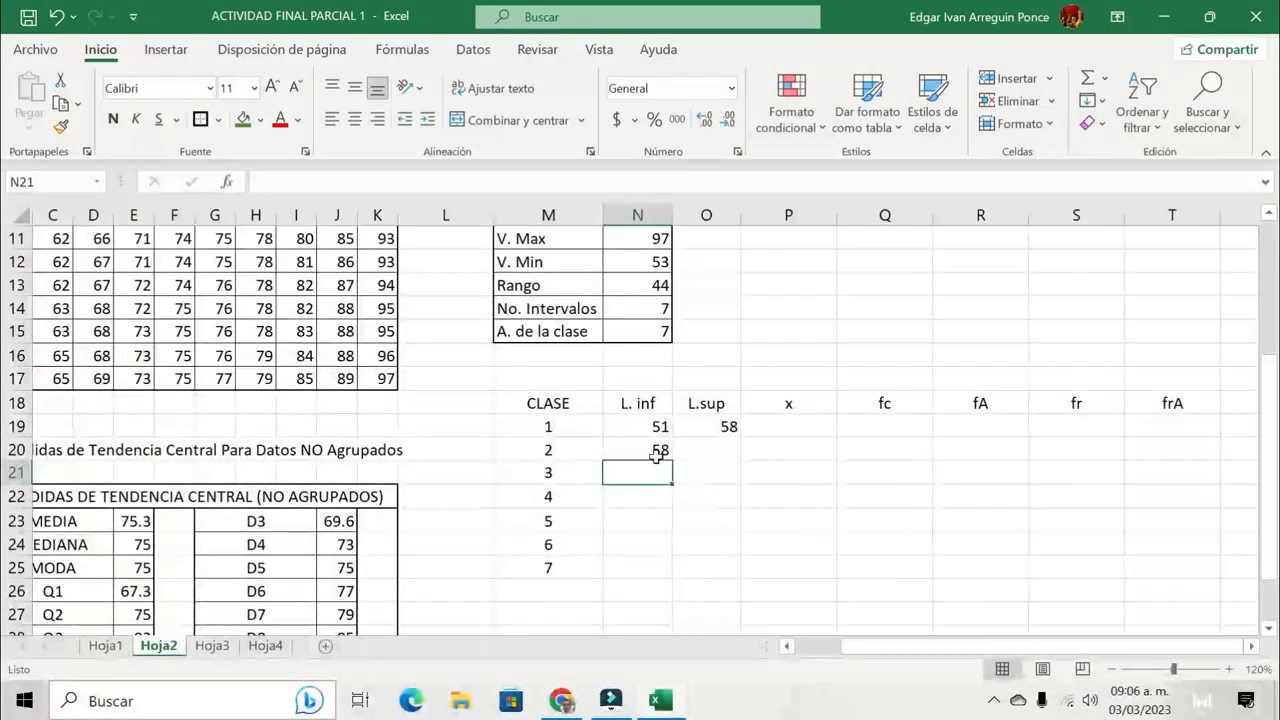
pyautogui.click(656, 450)
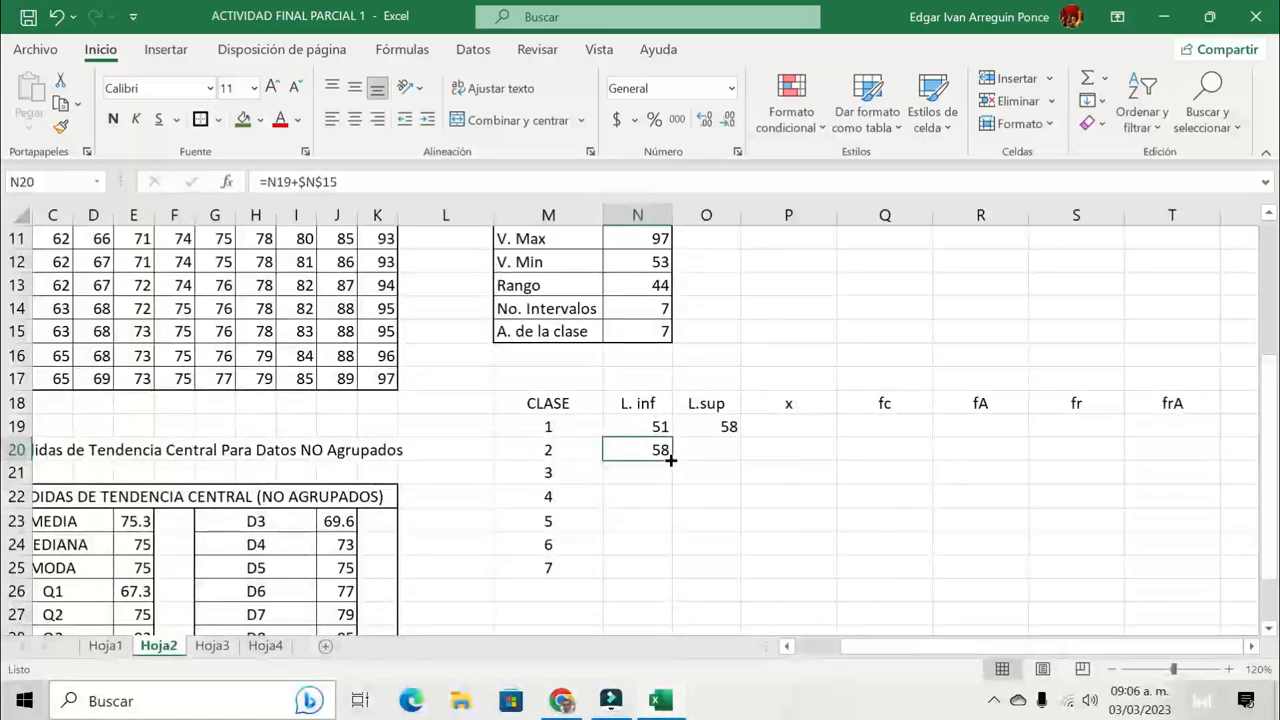
pyautogui.moveTo(672, 458); pyautogui.dragTo(674, 576)
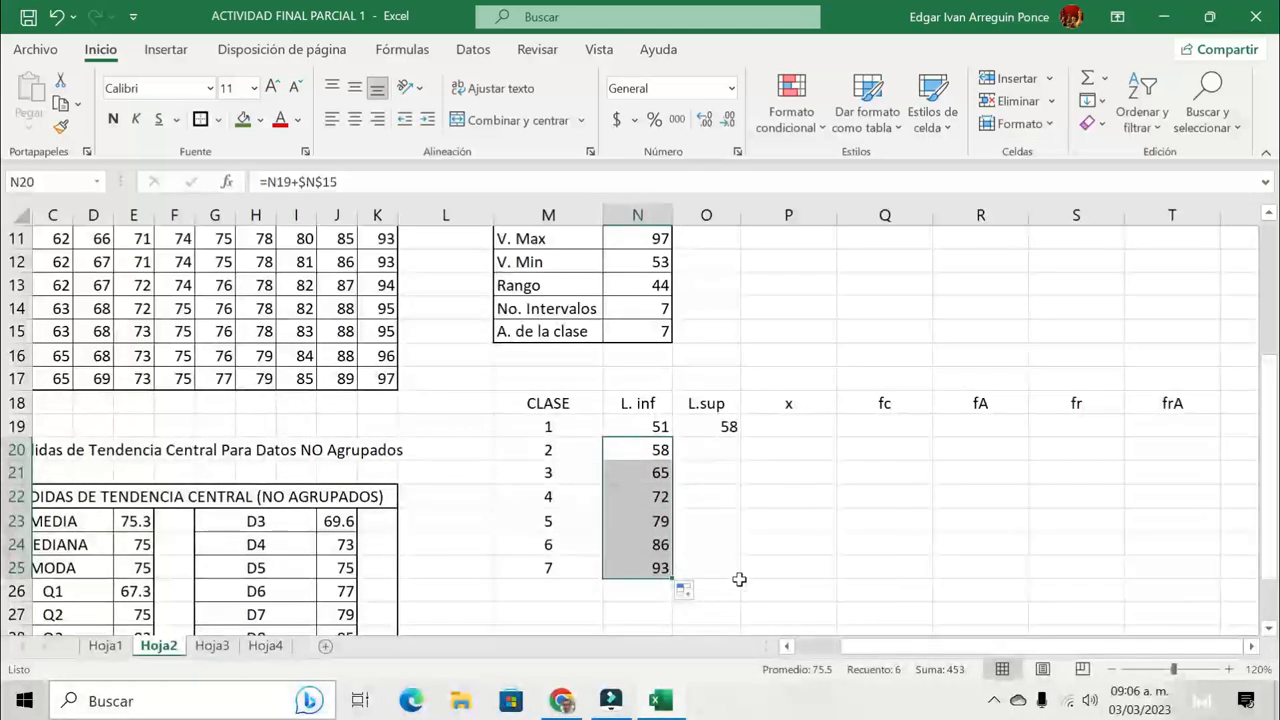
# Calculate the second class's L.sup in cell O20 with =O19+$N$15 and fill the formula down to O25
pyautogui.click(724, 426)
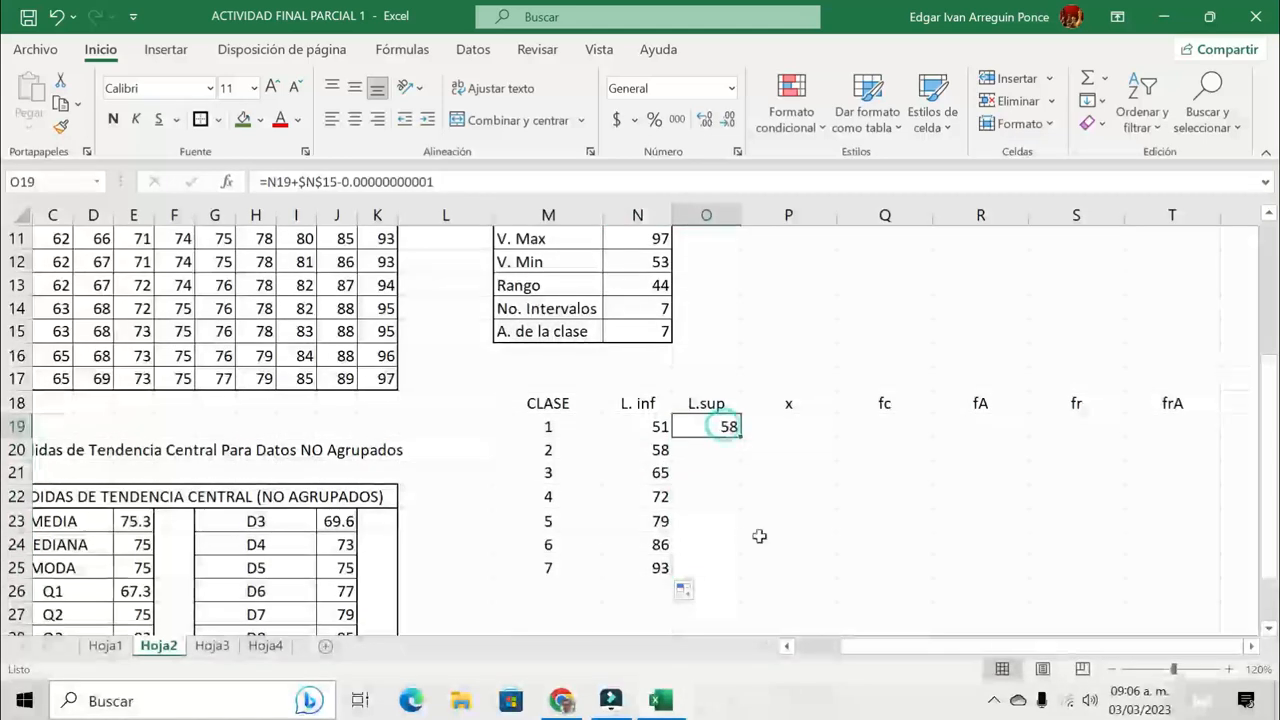
pyautogui.click(709, 452)
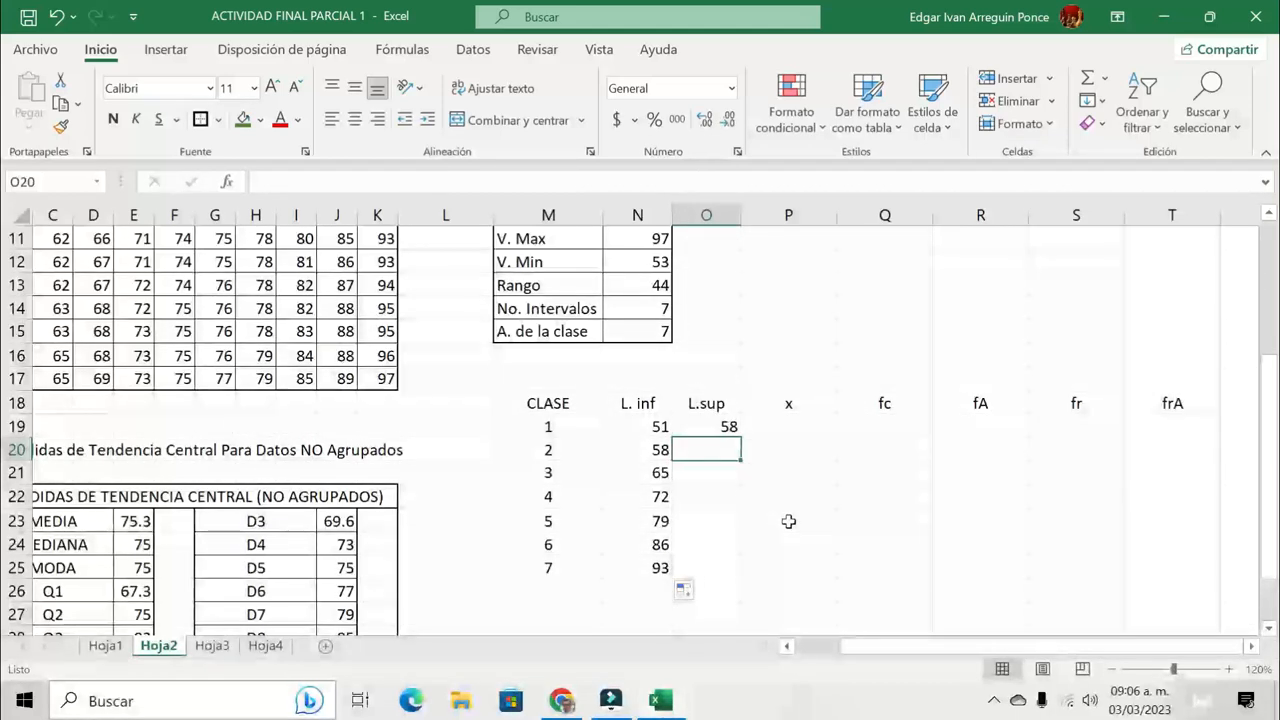
pyautogui.write('=')
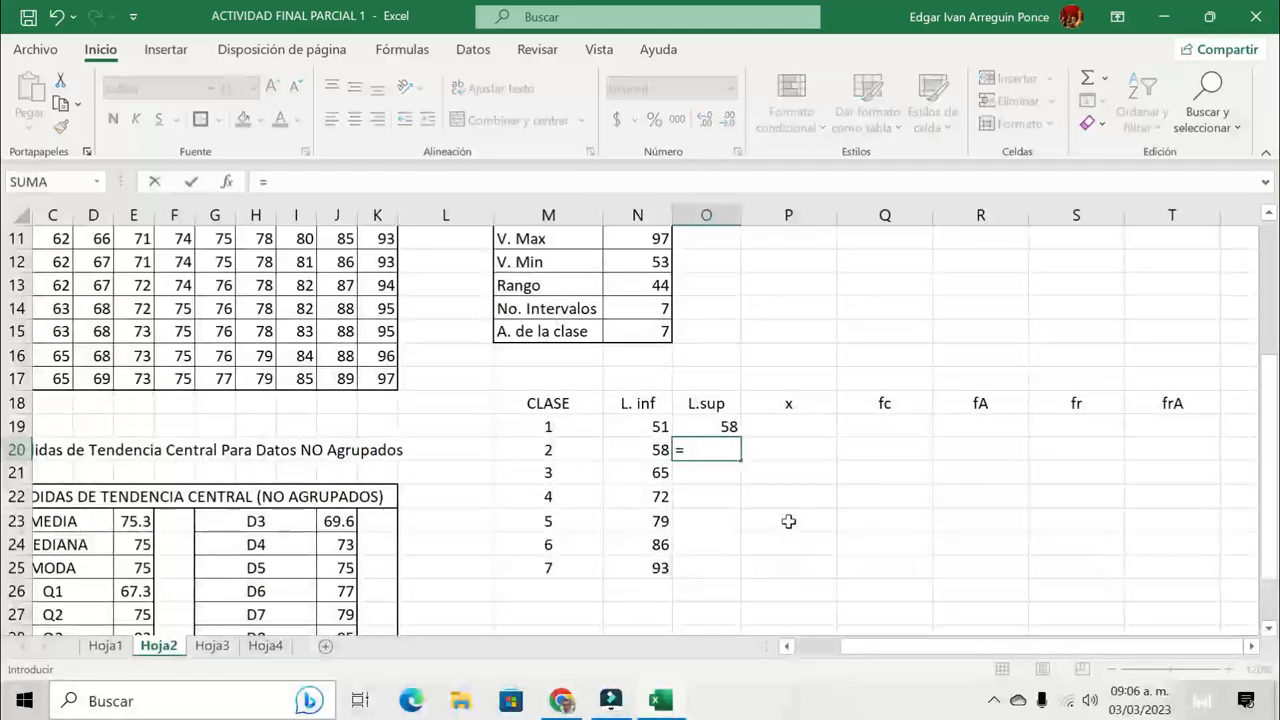
pyautogui.click(711, 424)
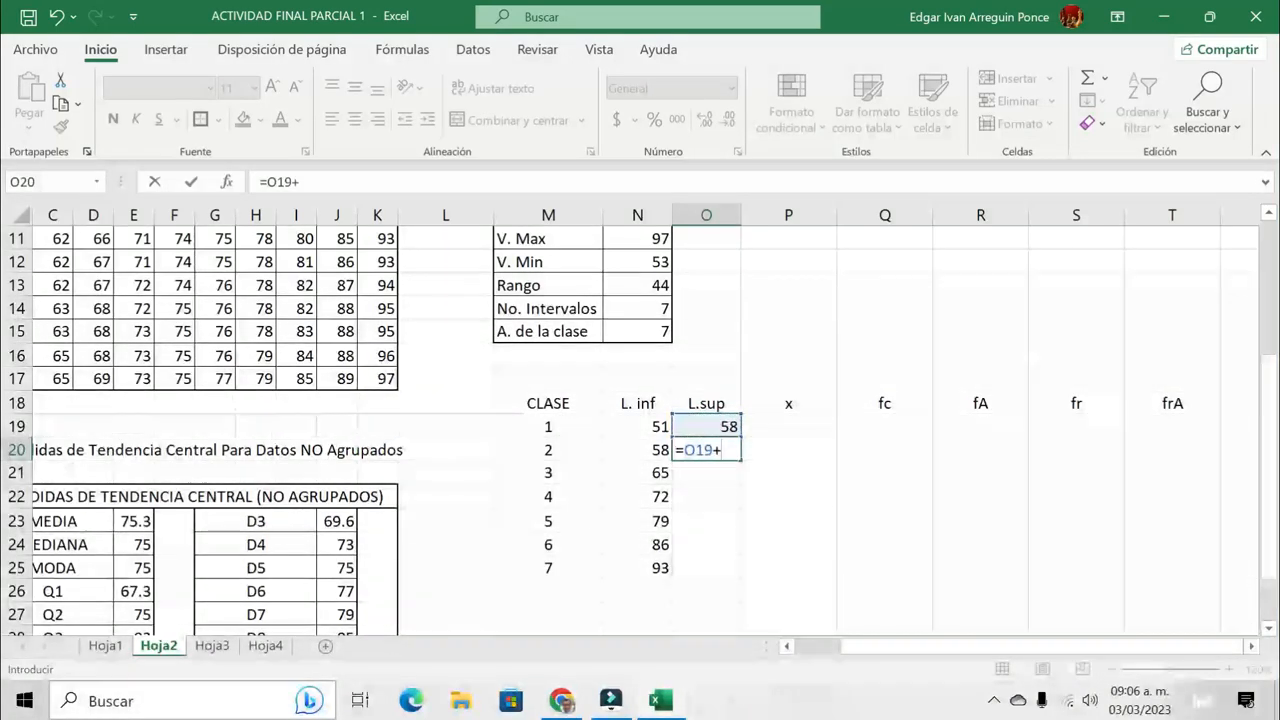
pyautogui.click(648, 331)
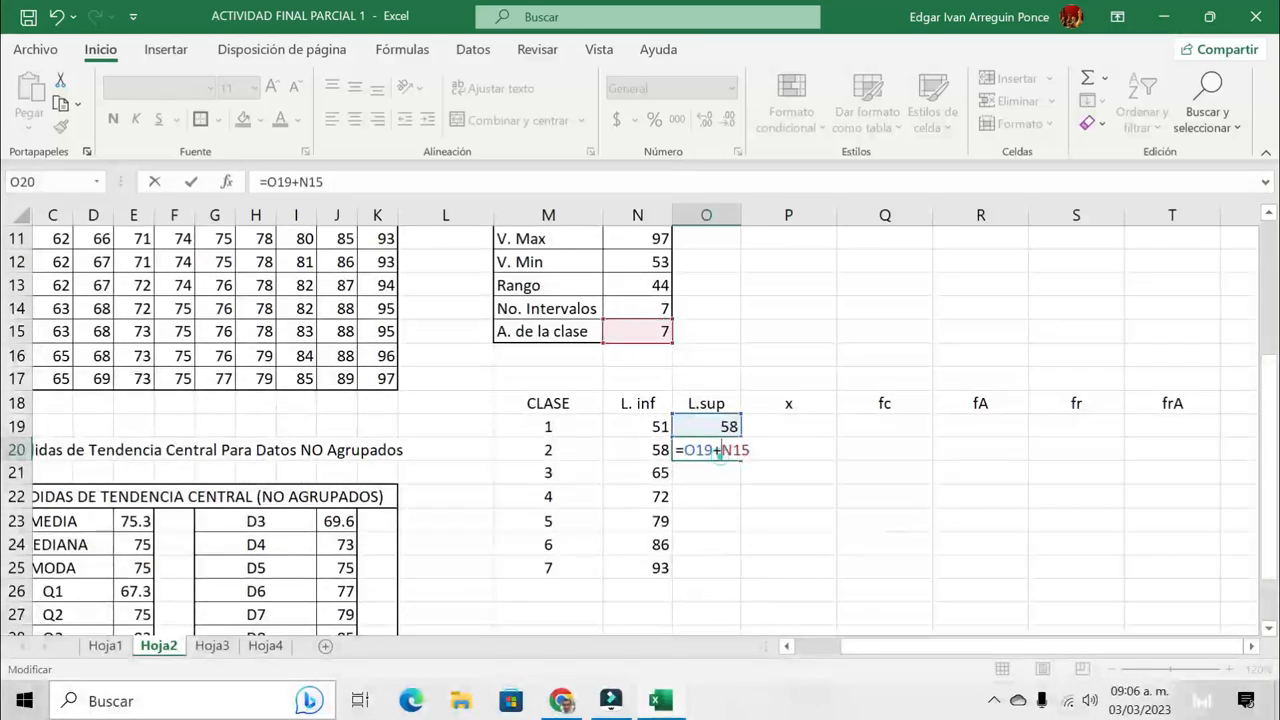
pyautogui.press('F4')
pyautogui.press('F4')
pyautogui.press('F4')
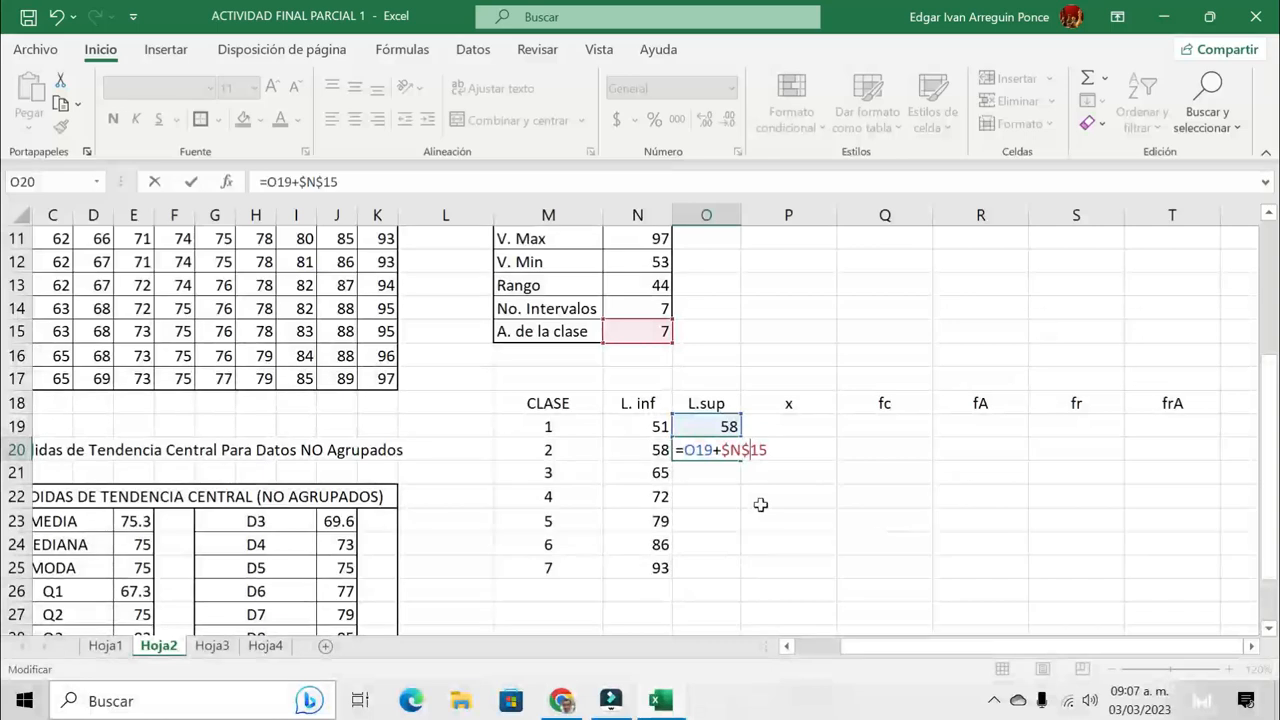
pyautogui.press('Return')
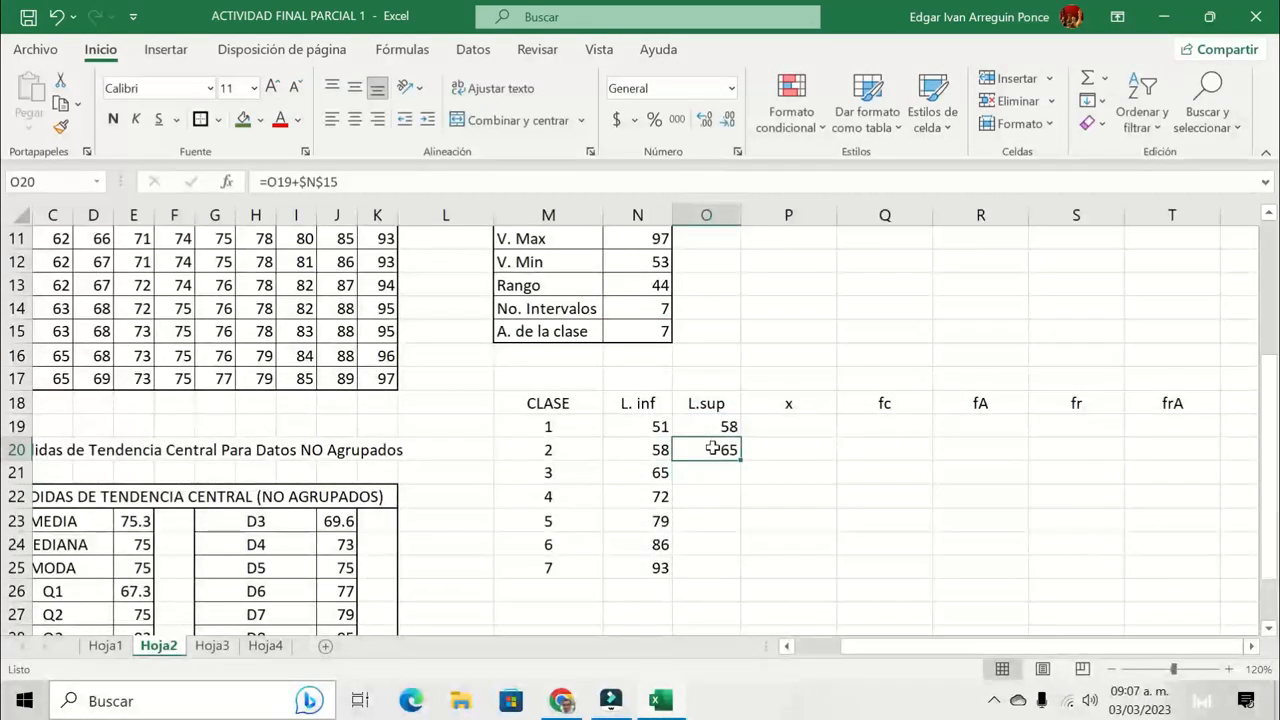
pyautogui.moveTo(741, 460); pyautogui.dragTo(741, 470)
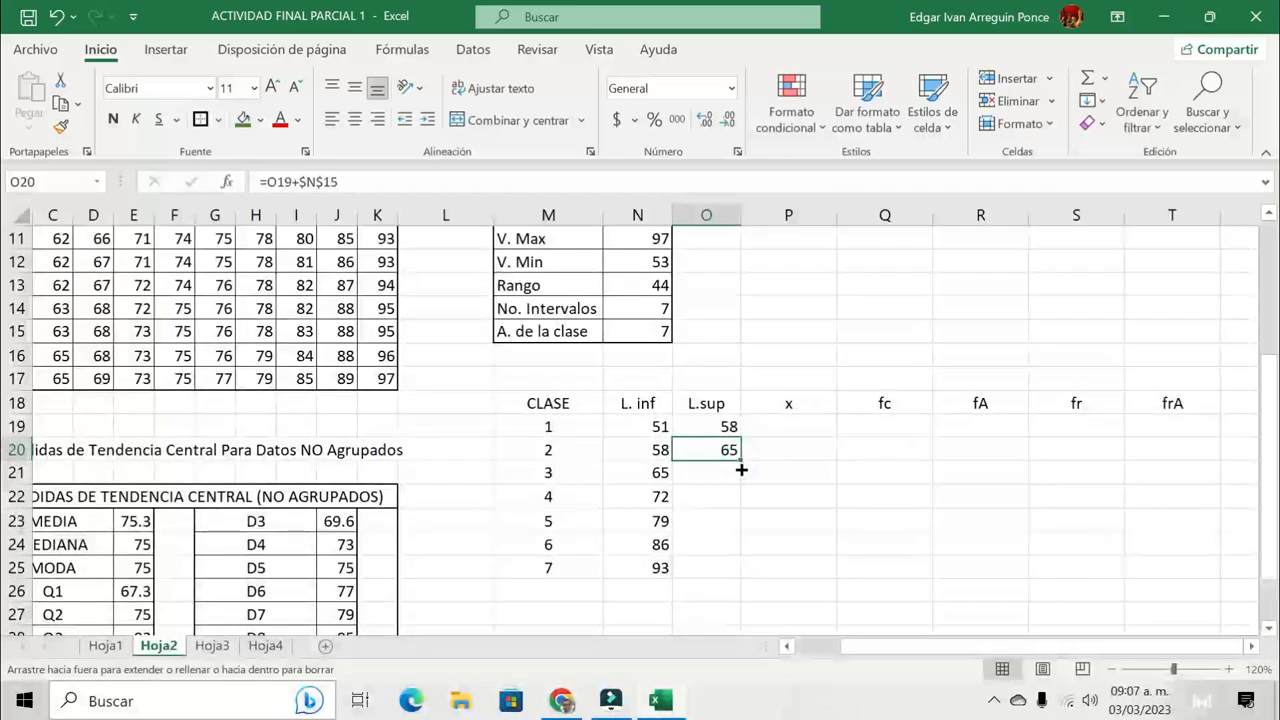
pyautogui.moveTo(745, 527); pyautogui.dragTo(744, 572)
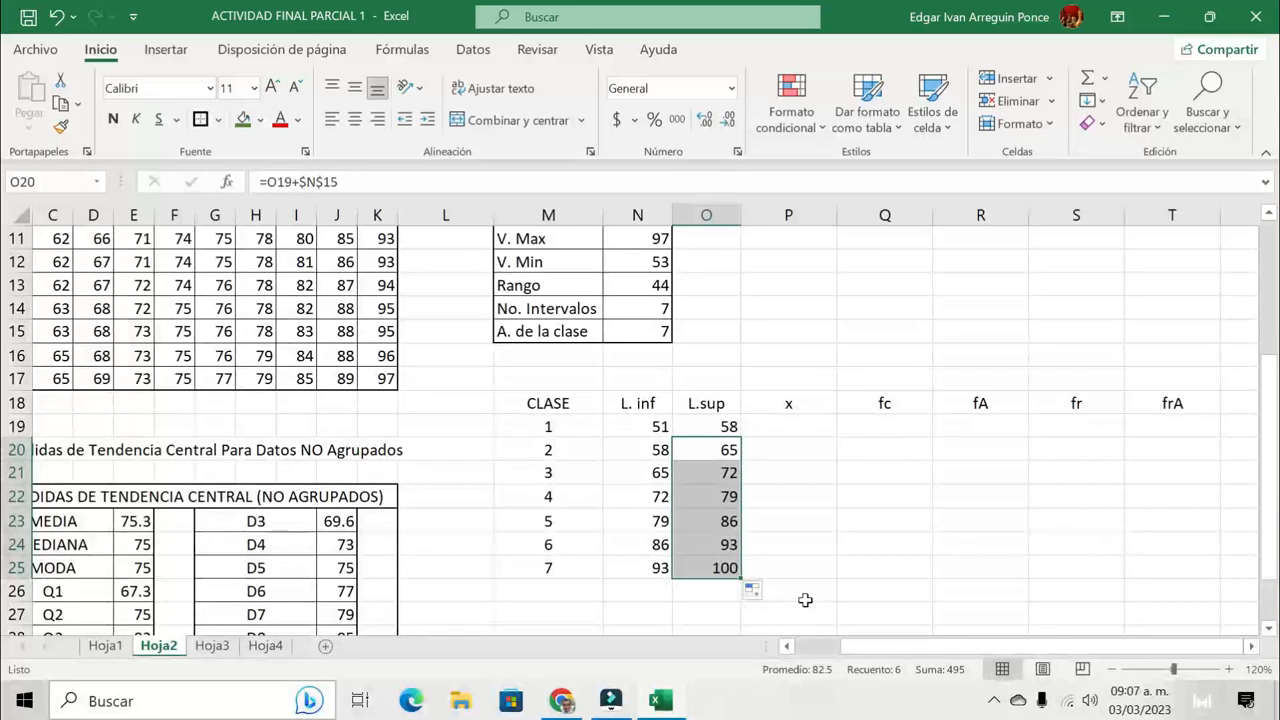
# Calculate the class midpoint x in cell P19 with =PROMEDIO(N19:O19) and fill the formula down to P25
pyautogui.click(791, 427)
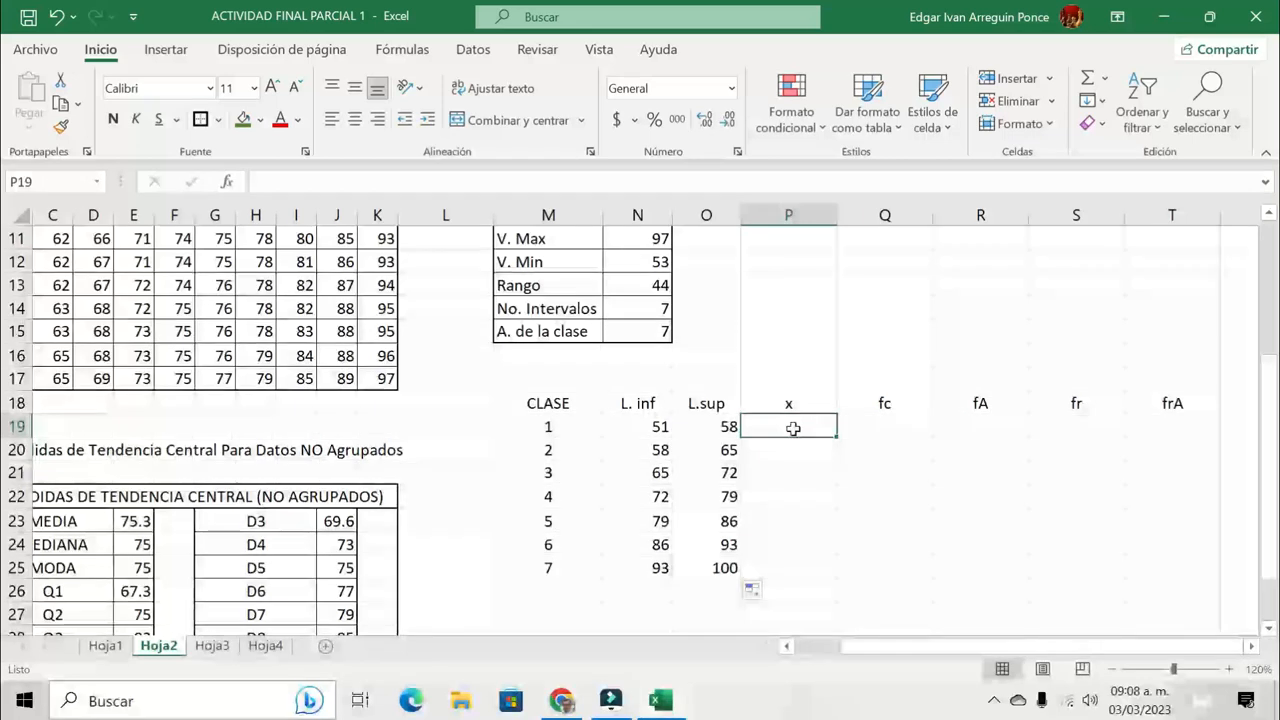
pyautogui.write('=')
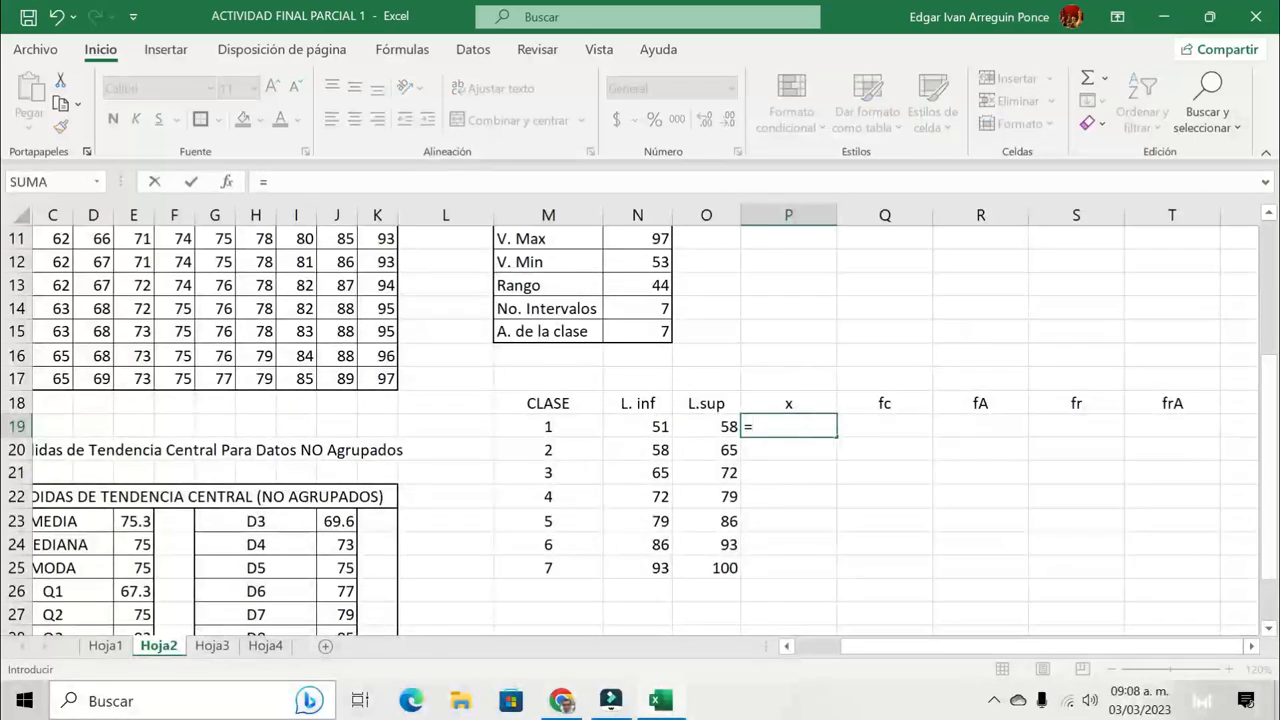
pyautogui.write('PRO')
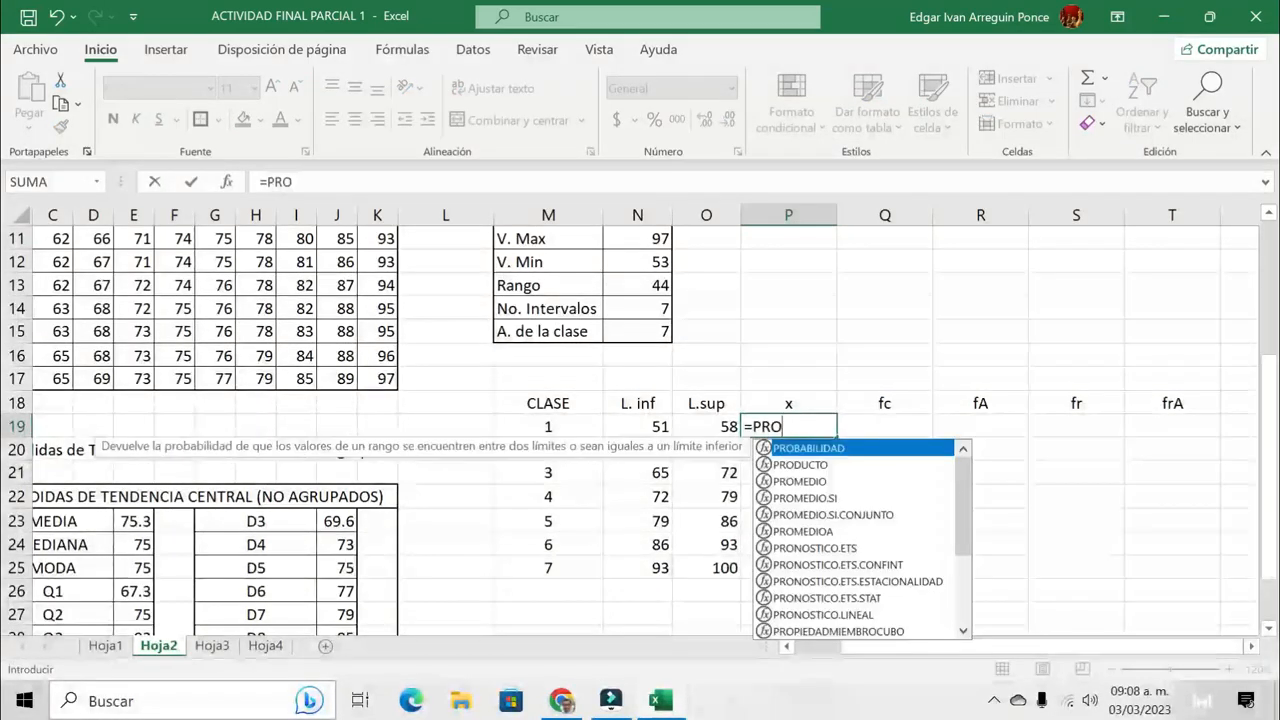
pyautogui.write('MED')
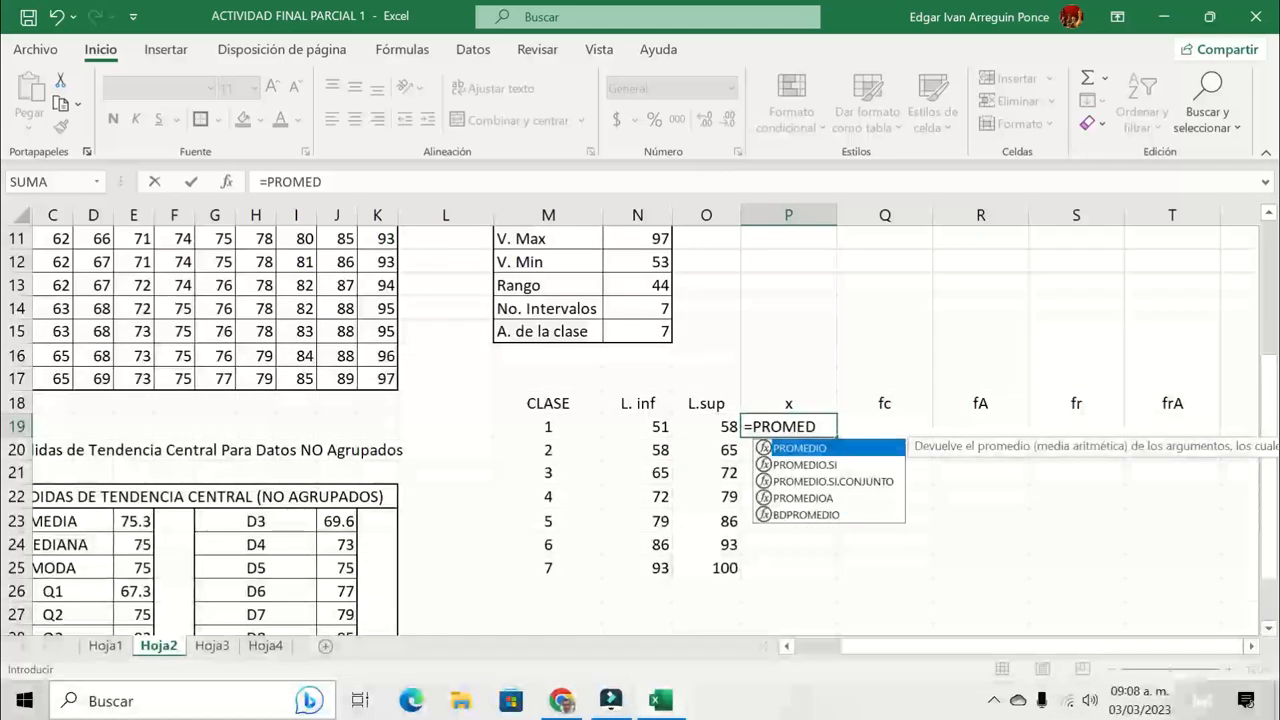
pyautogui.doubleClick(840, 450)
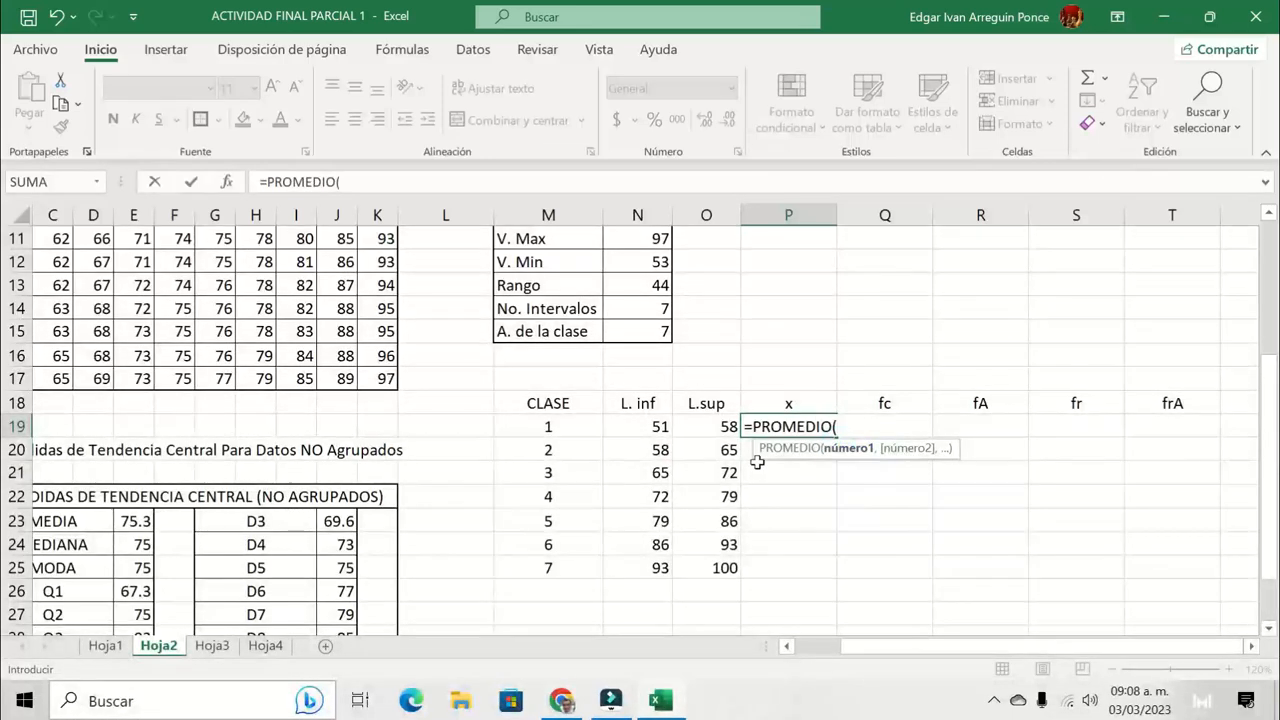
pyautogui.moveTo(646, 426); pyautogui.dragTo(696, 427)
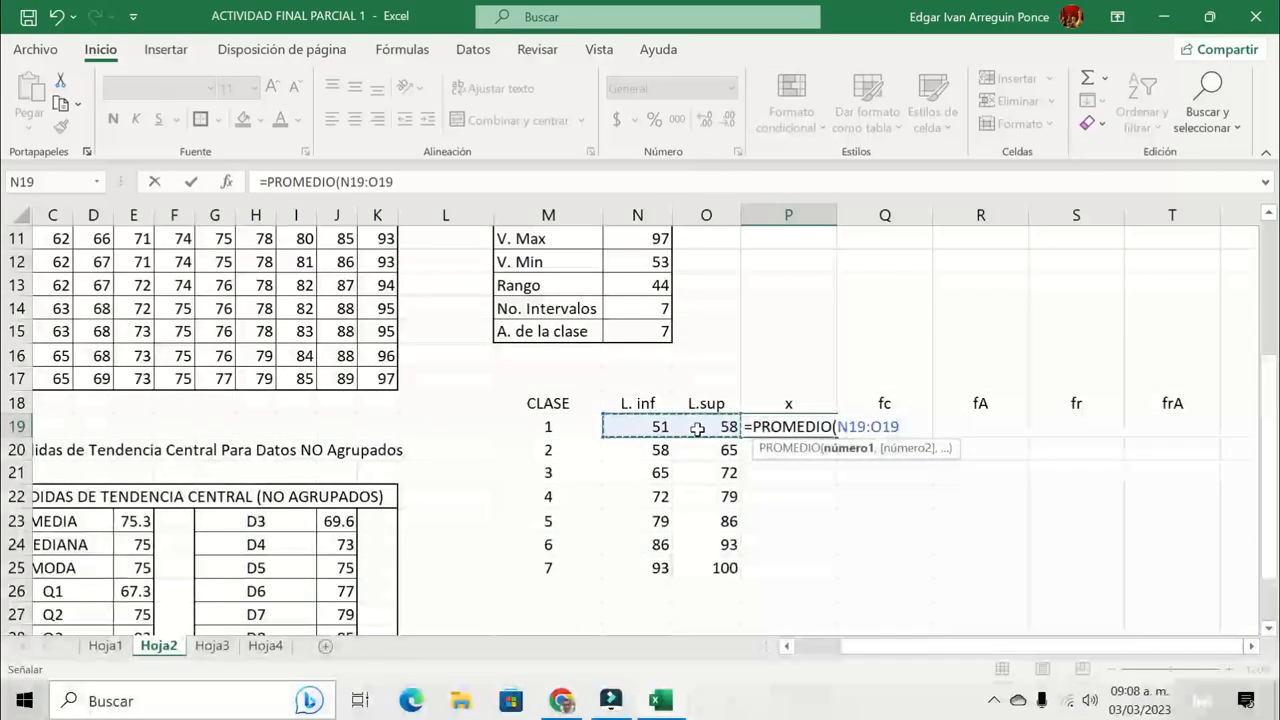
pyautogui.write(')')
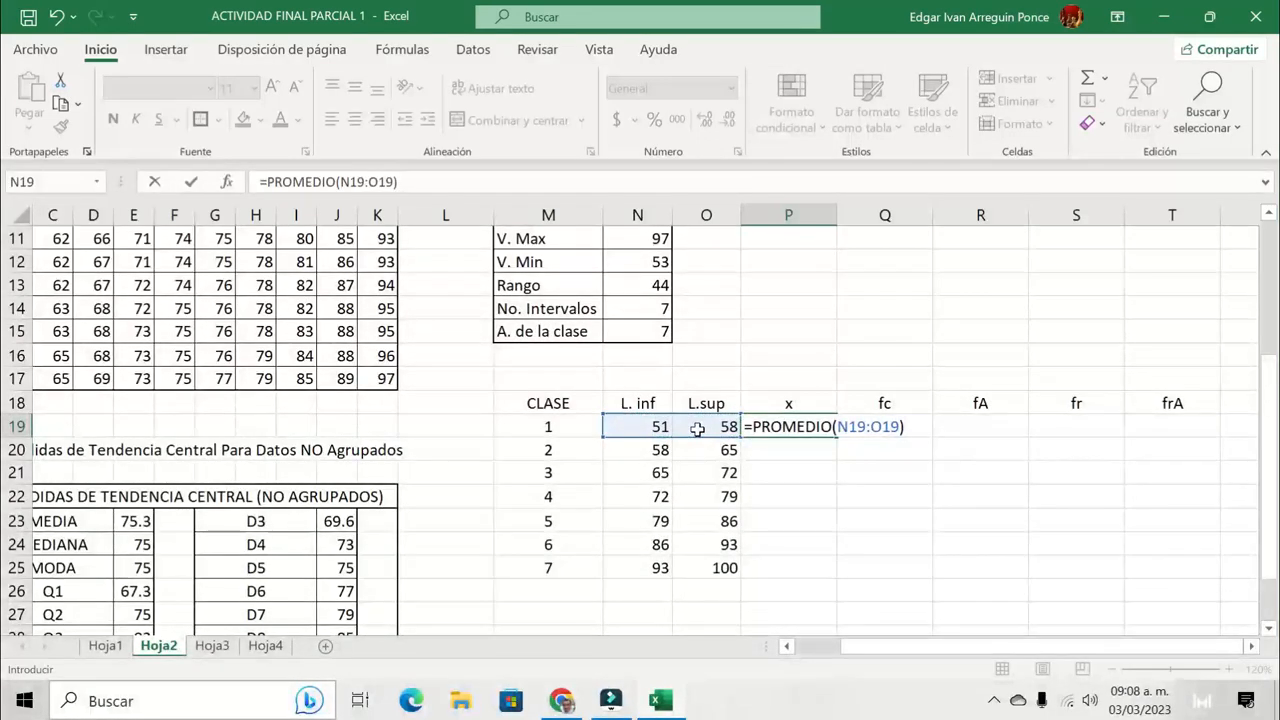
pyautogui.press('Return')
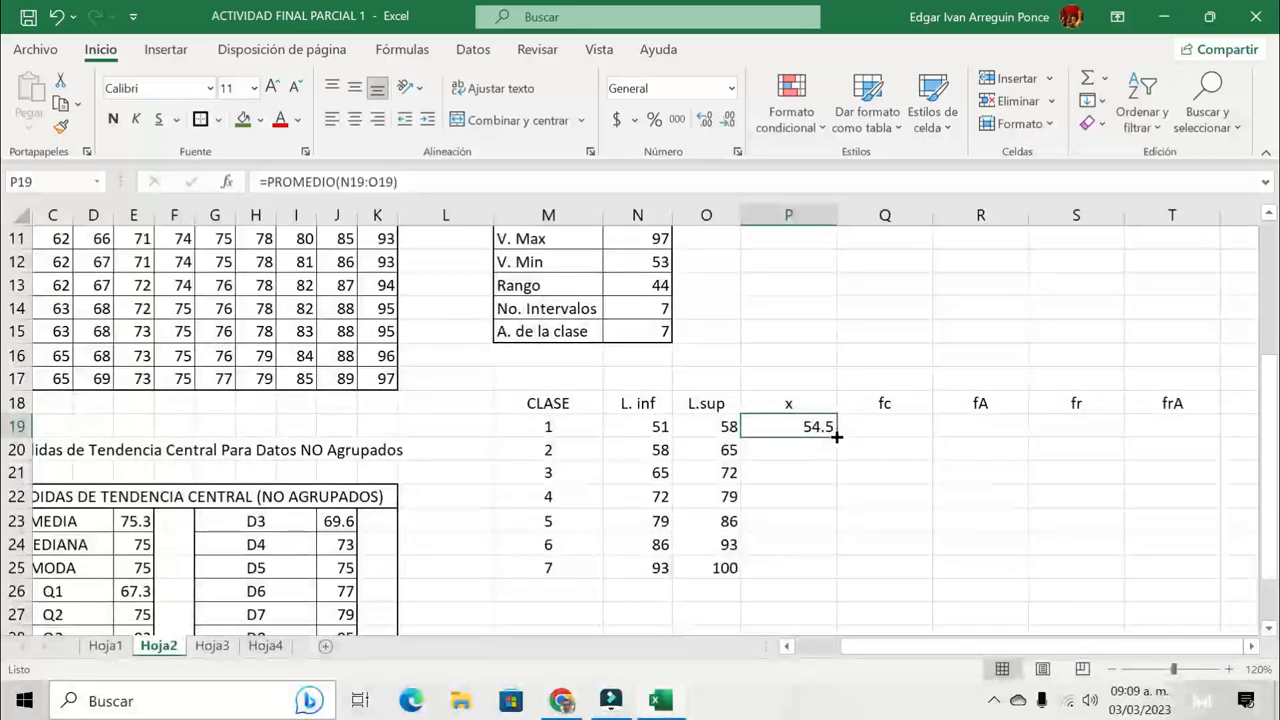
pyautogui.moveTo(836, 436); pyautogui.dragTo(833, 456)
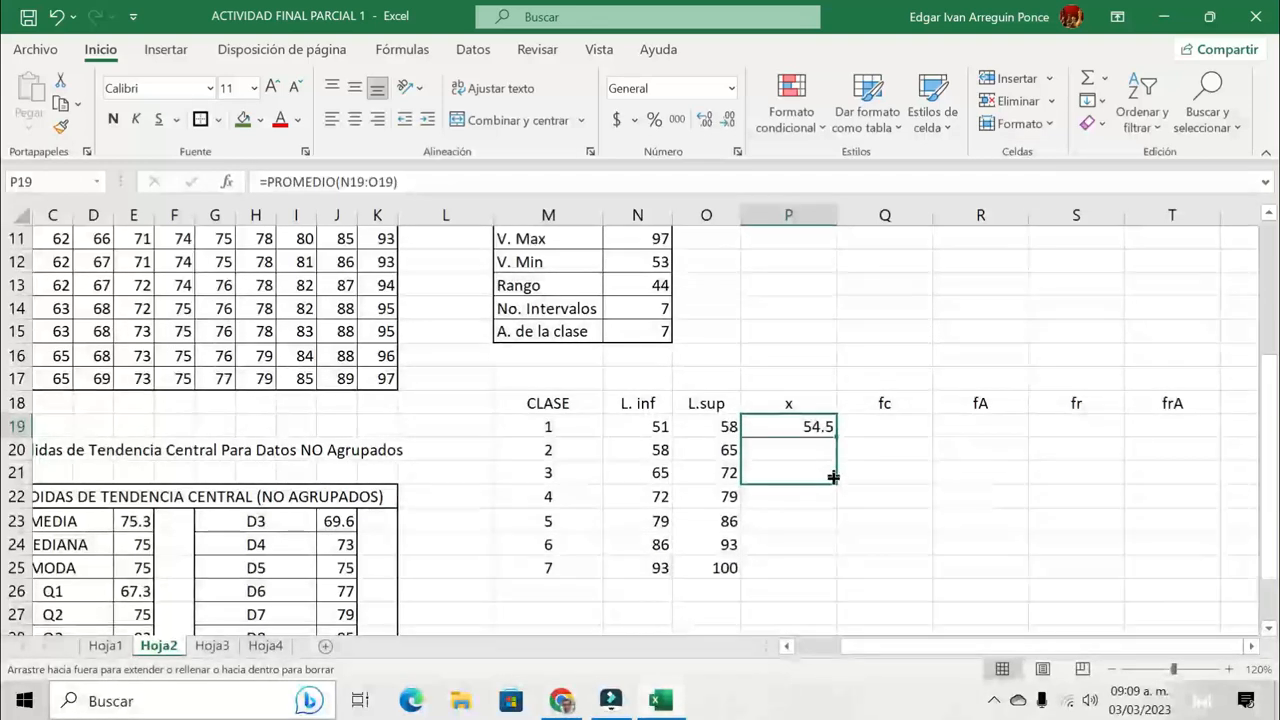
pyautogui.moveTo(836, 540); pyautogui.dragTo(837, 580)
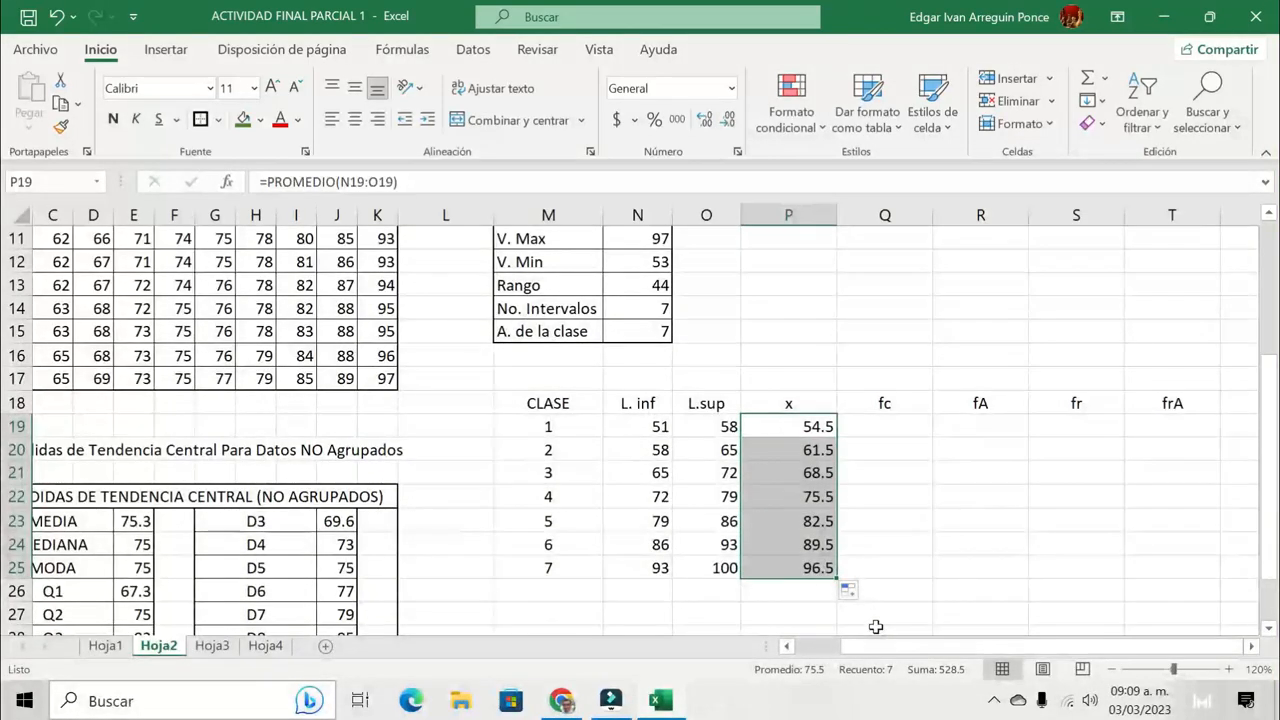
# Calculate the class frequencies fc from cell Q19 with =FRECUENCIA(B10:K17,O19:O25), using the lunch data and the upper limits
pyautogui.click(897, 424)
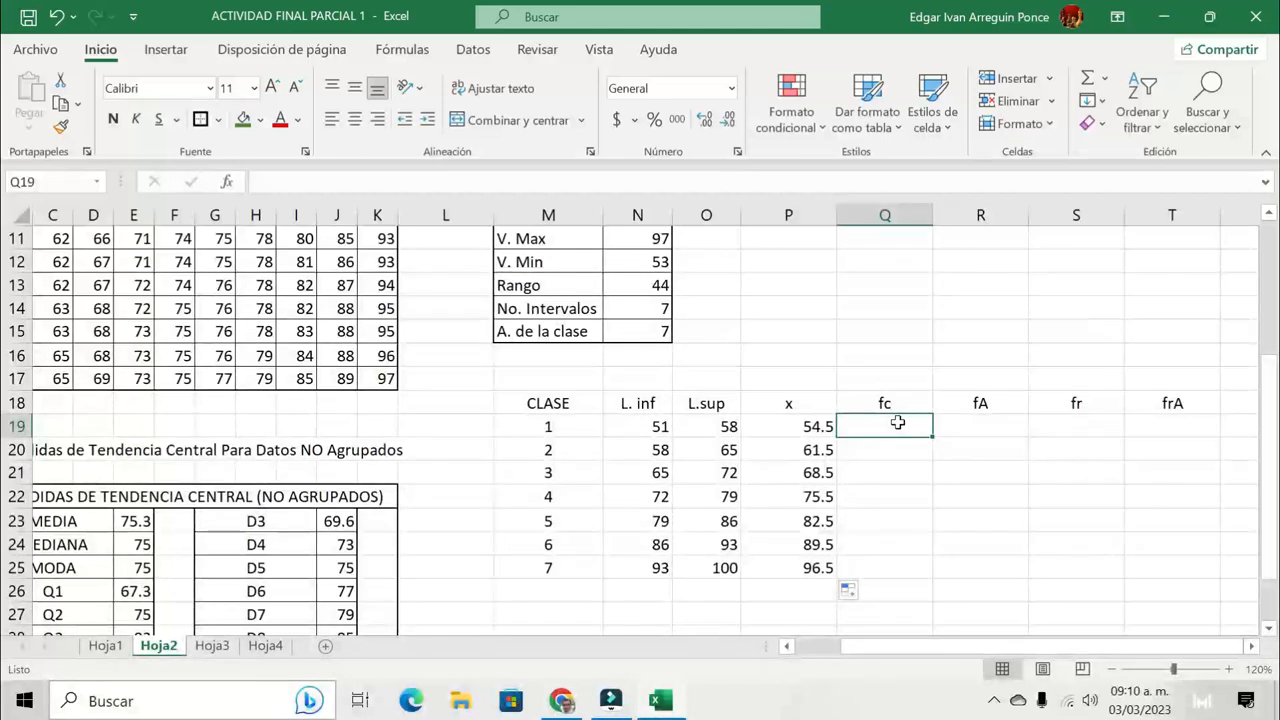
pyautogui.write('=')
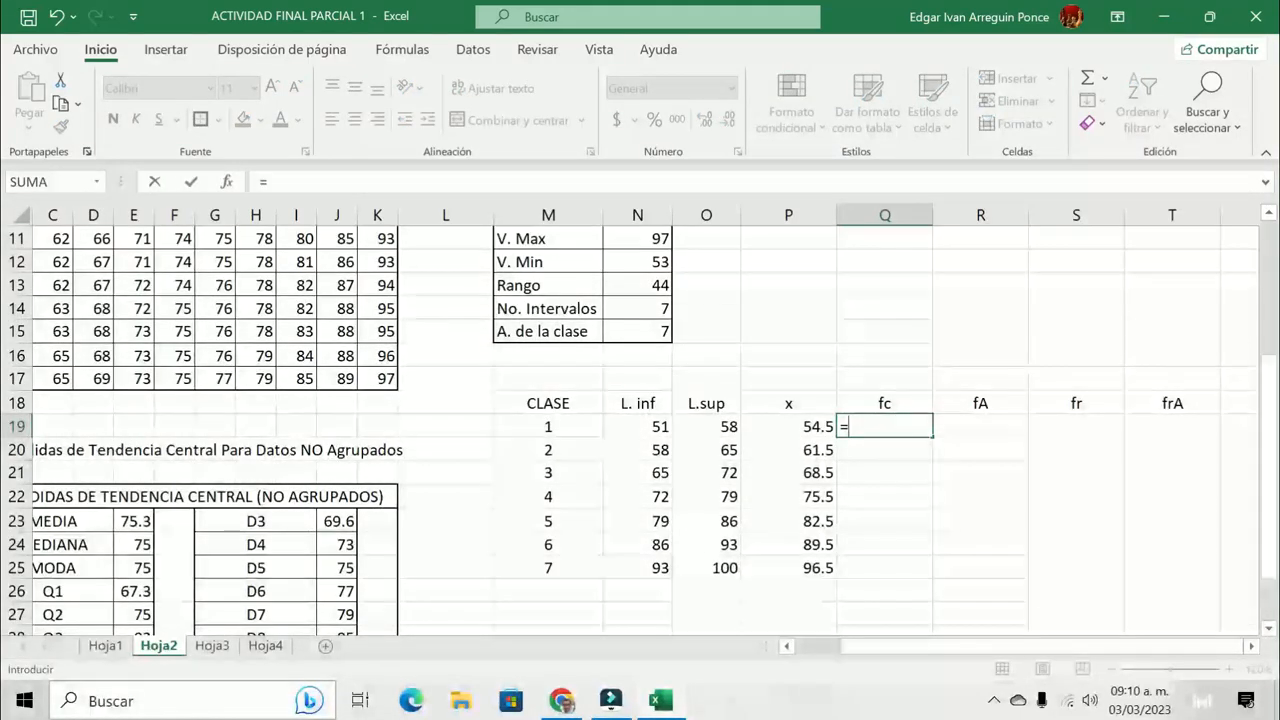
pyautogui.write('FRECUENCIA')
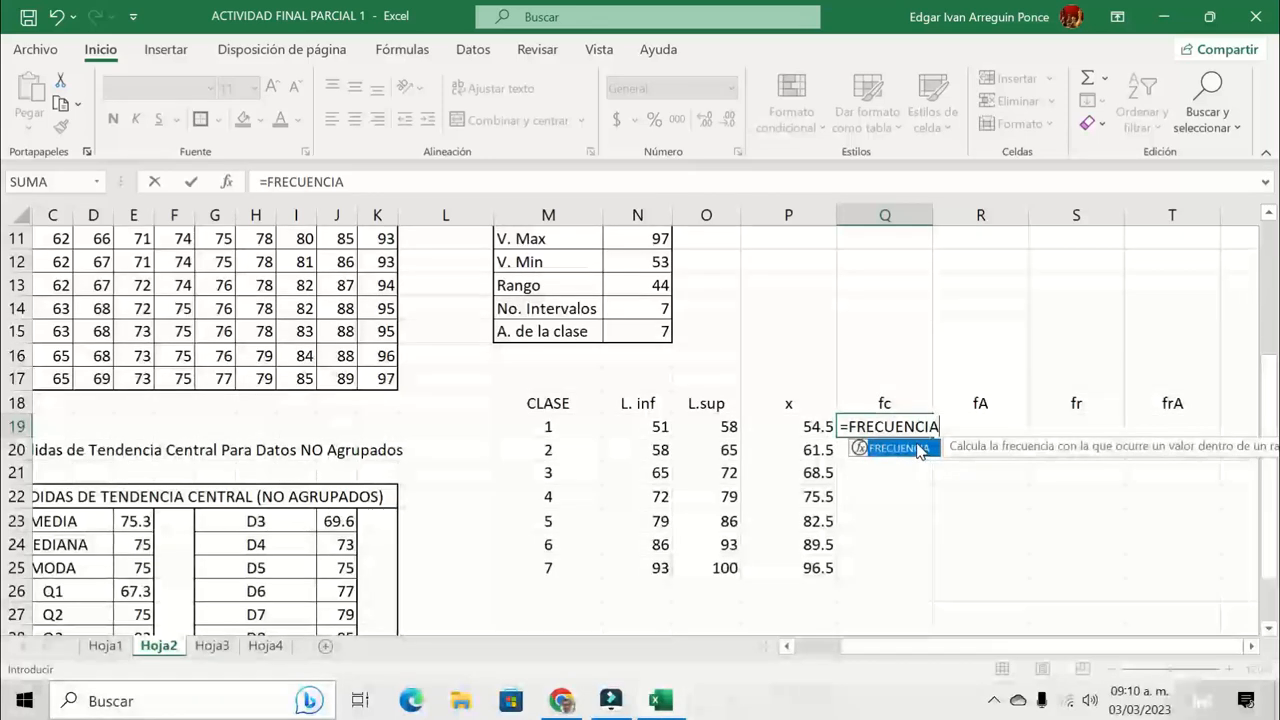
pyautogui.doubleClick(920, 449)
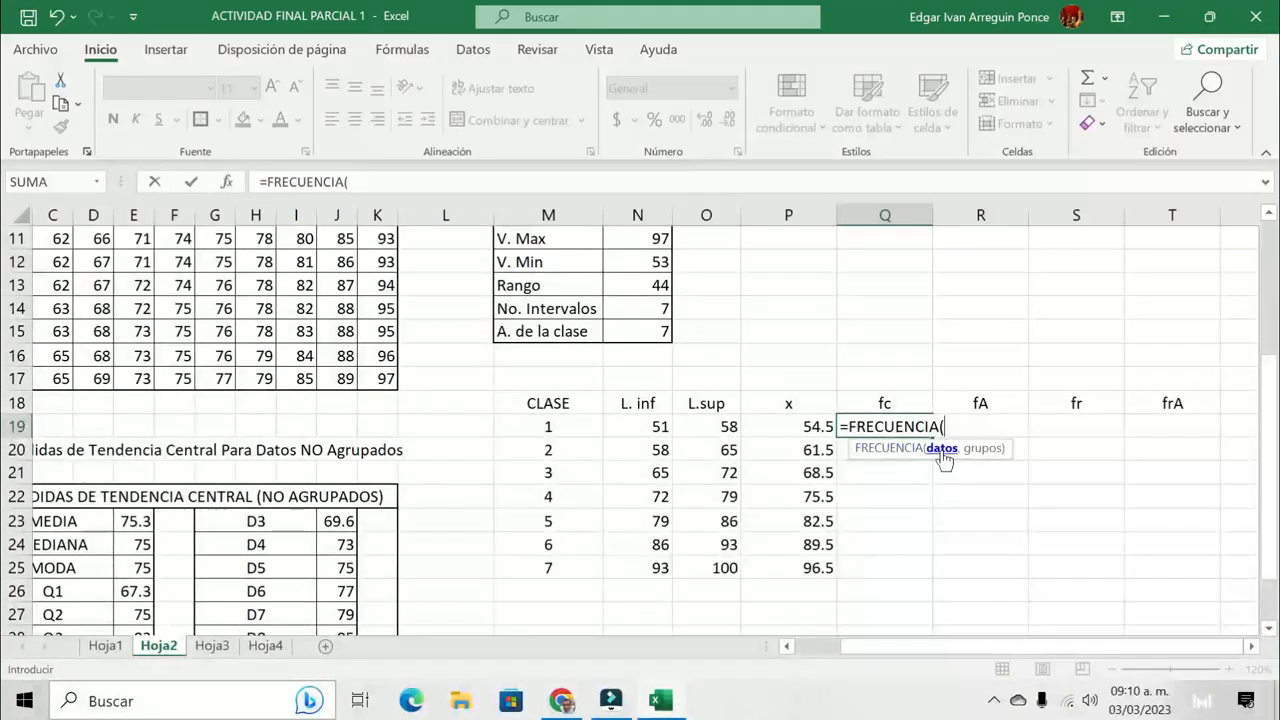
pyautogui.scroll(1, 250, 330)
pyautogui.hscroll(-2, 250, 330)
pyautogui.moveTo(157, 286); pyautogui.dragTo(513, 450)
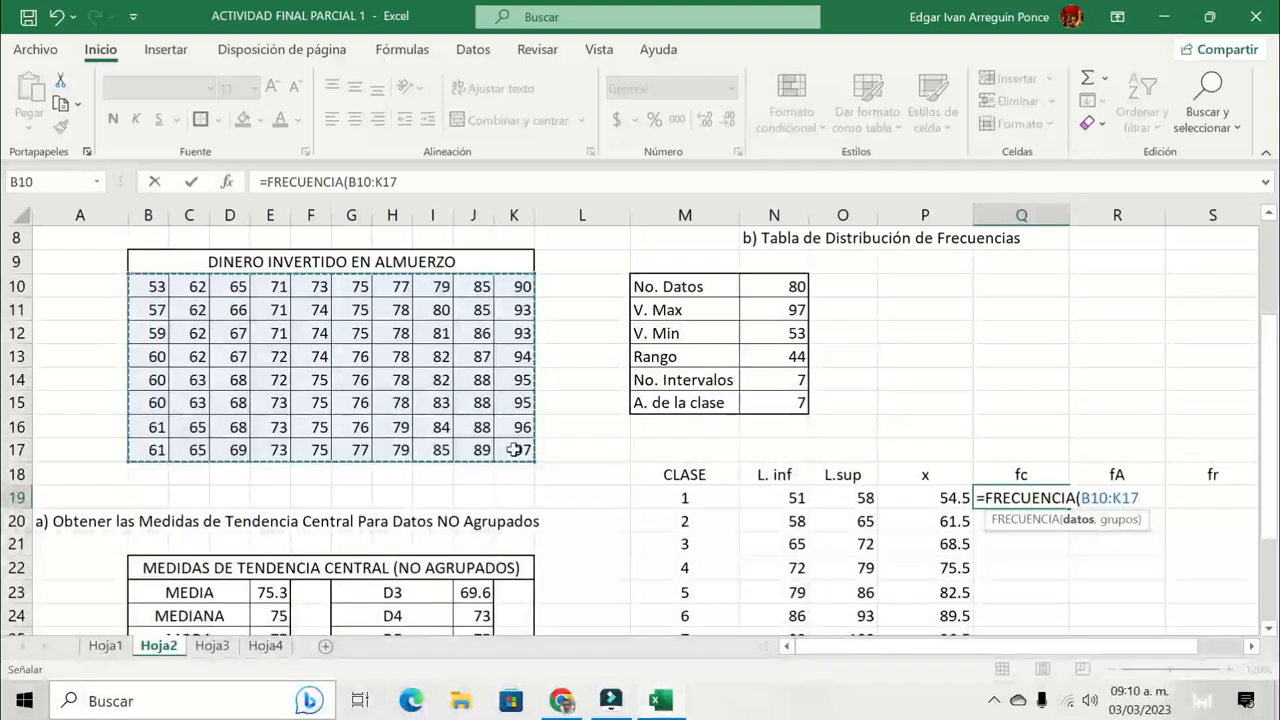
pyautogui.write(',')
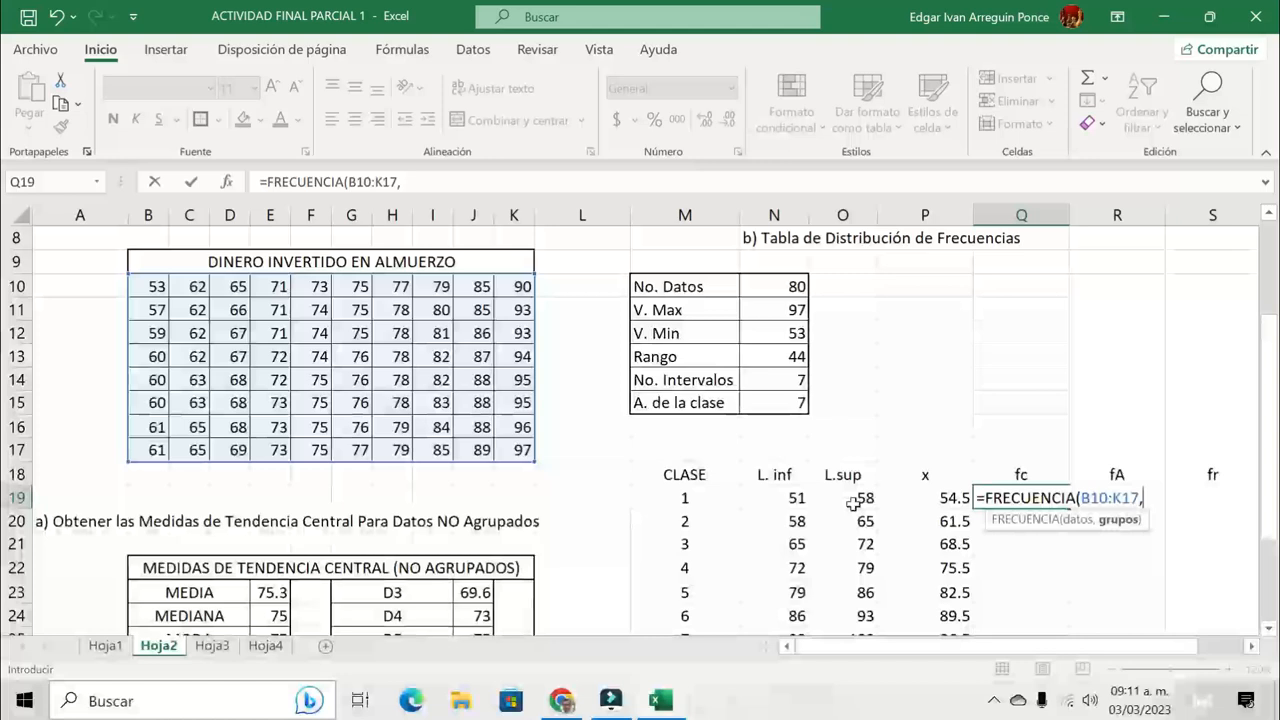
pyautogui.scroll(-1, 851, 503)
pyautogui.moveTo(857, 426); pyautogui.dragTo(855, 572)
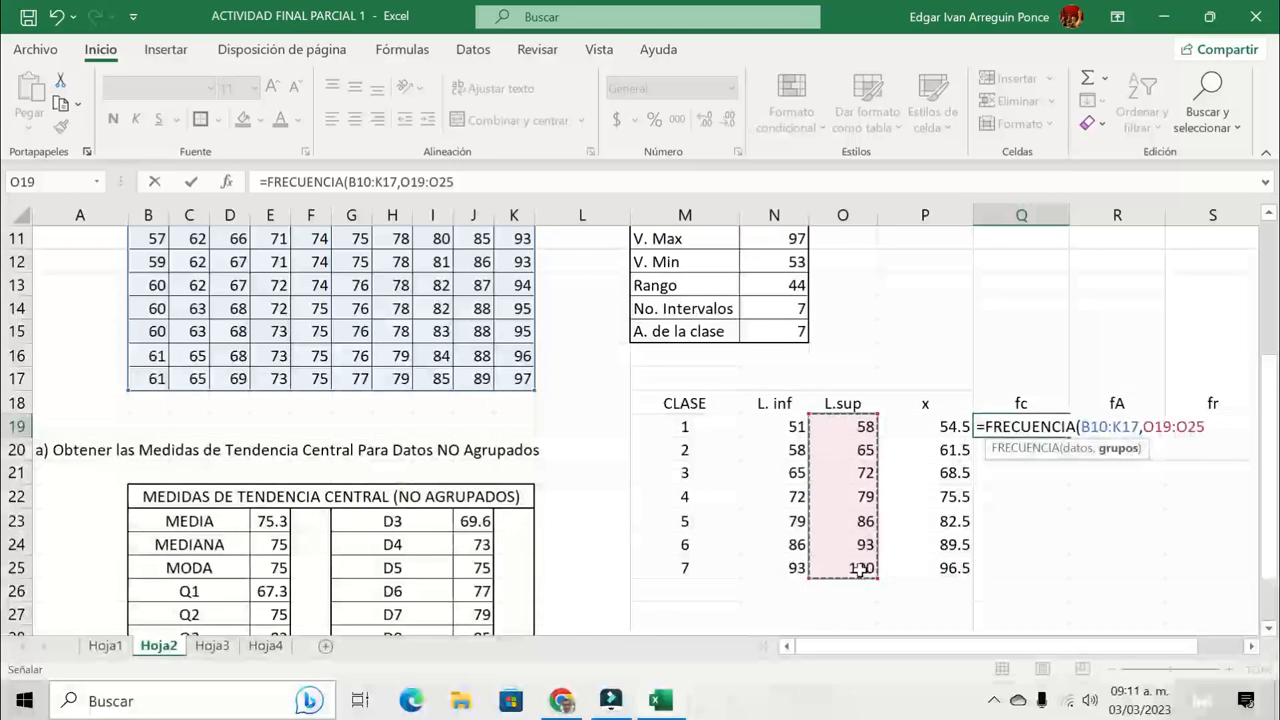
pyautogui.write(')')
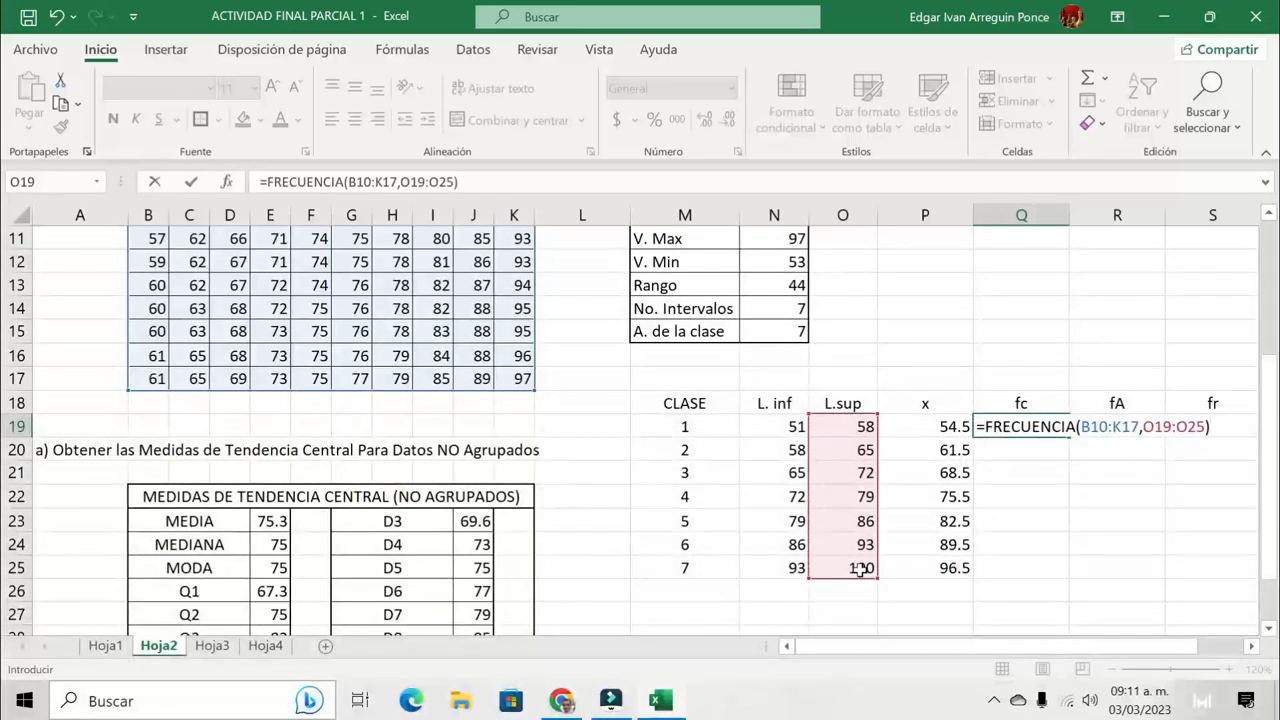
pyautogui.press('Return')
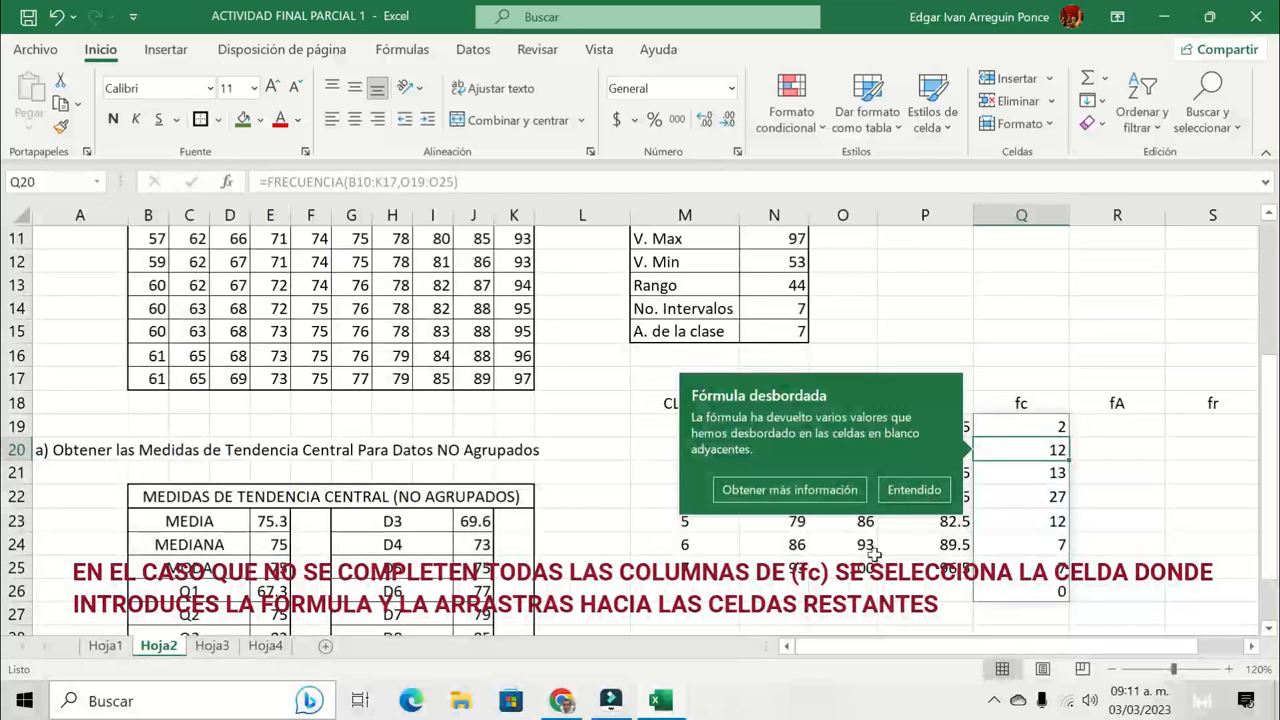
# Re-enter the FRECUENCIA formula as an array formula over Q19:Q25 only
pyautogui.click(1057, 427)
pyautogui.moveTo(1052, 430); pyautogui.dragTo(1044, 566)
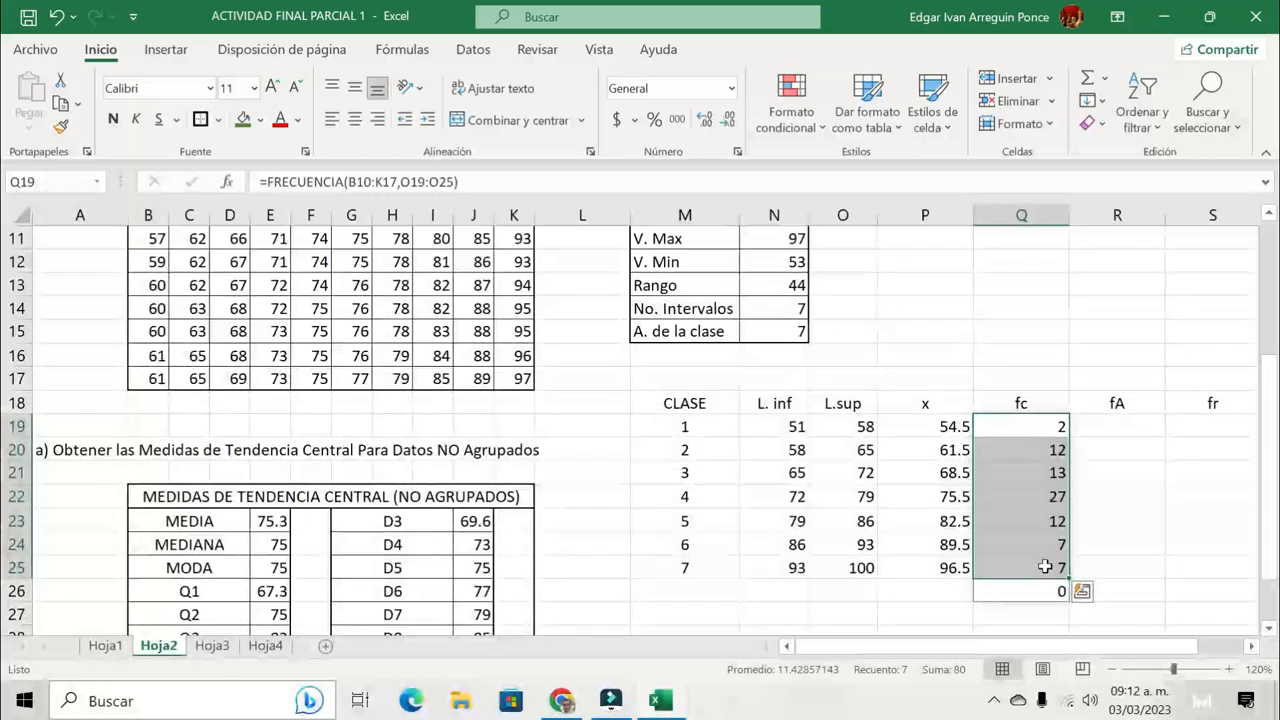
pyautogui.press('F2')
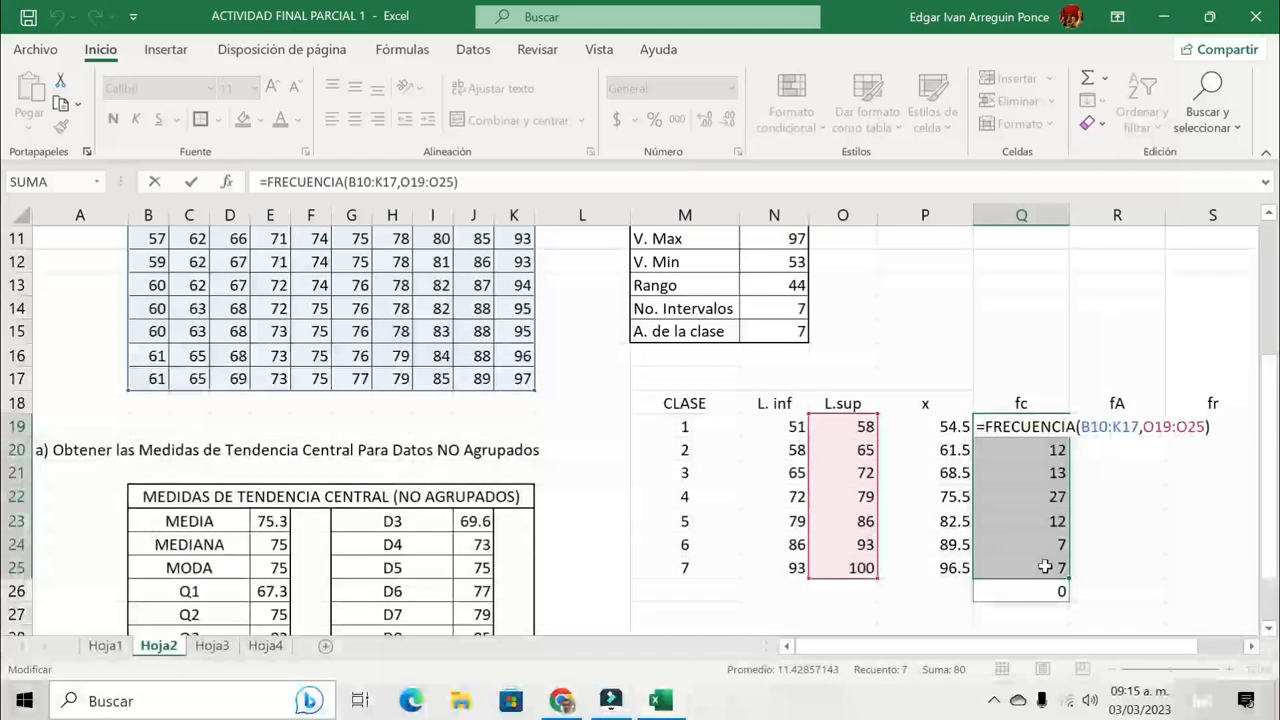
pyautogui.hotkey('ctrl', 'shift', 'Return')
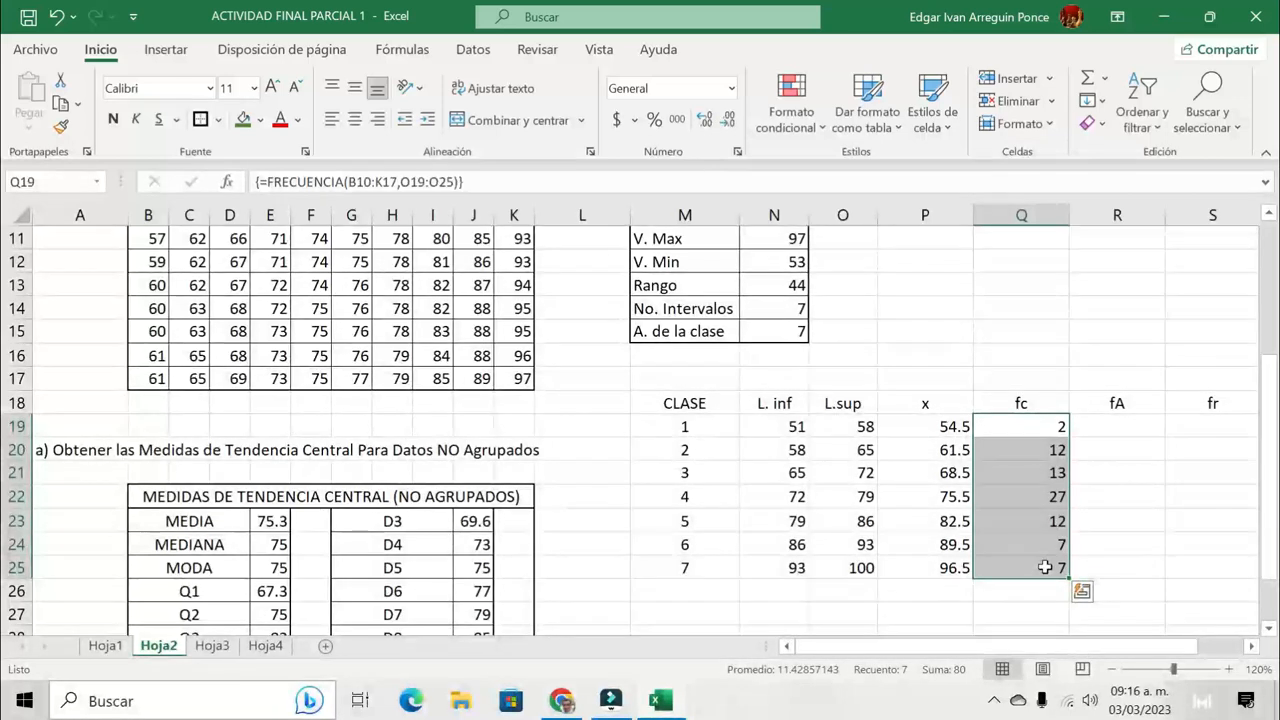
# Set the first class's accumulated frequency fA in cell R19 to its fc value with =Q19
pyautogui.hscroll(2, 900, 428)
pyautogui.click(900, 428)
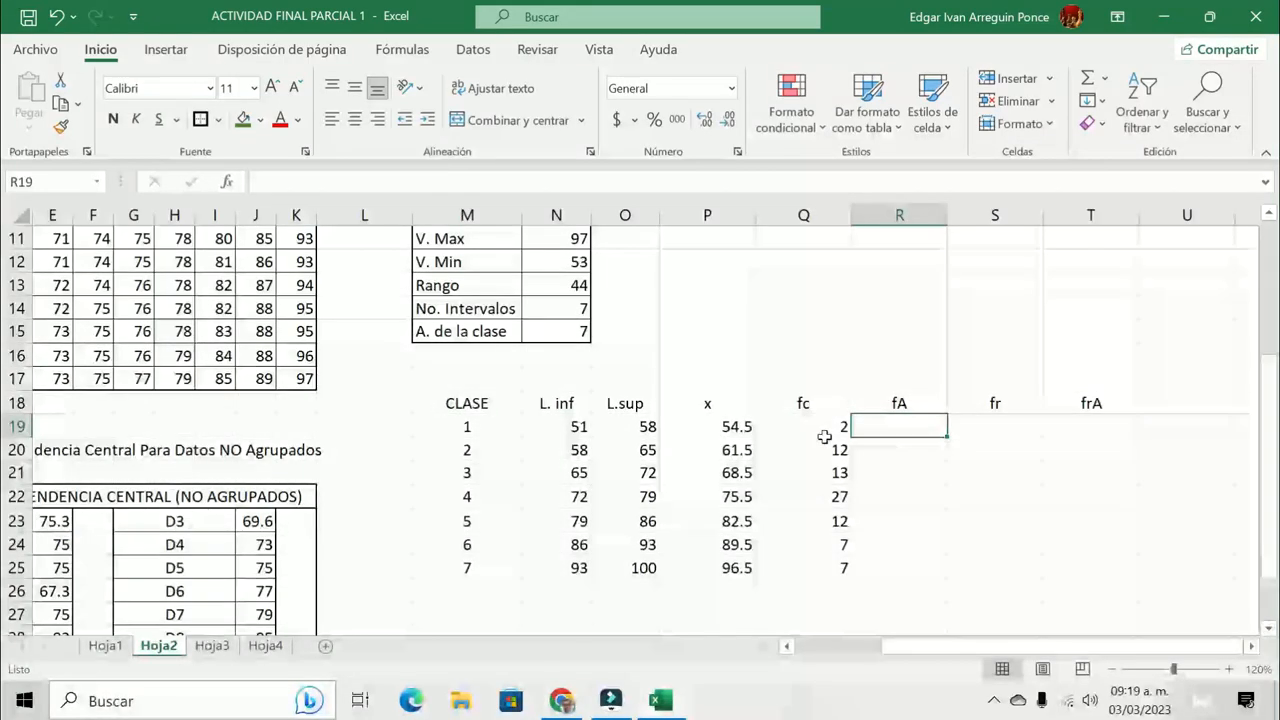
pyautogui.write('=')
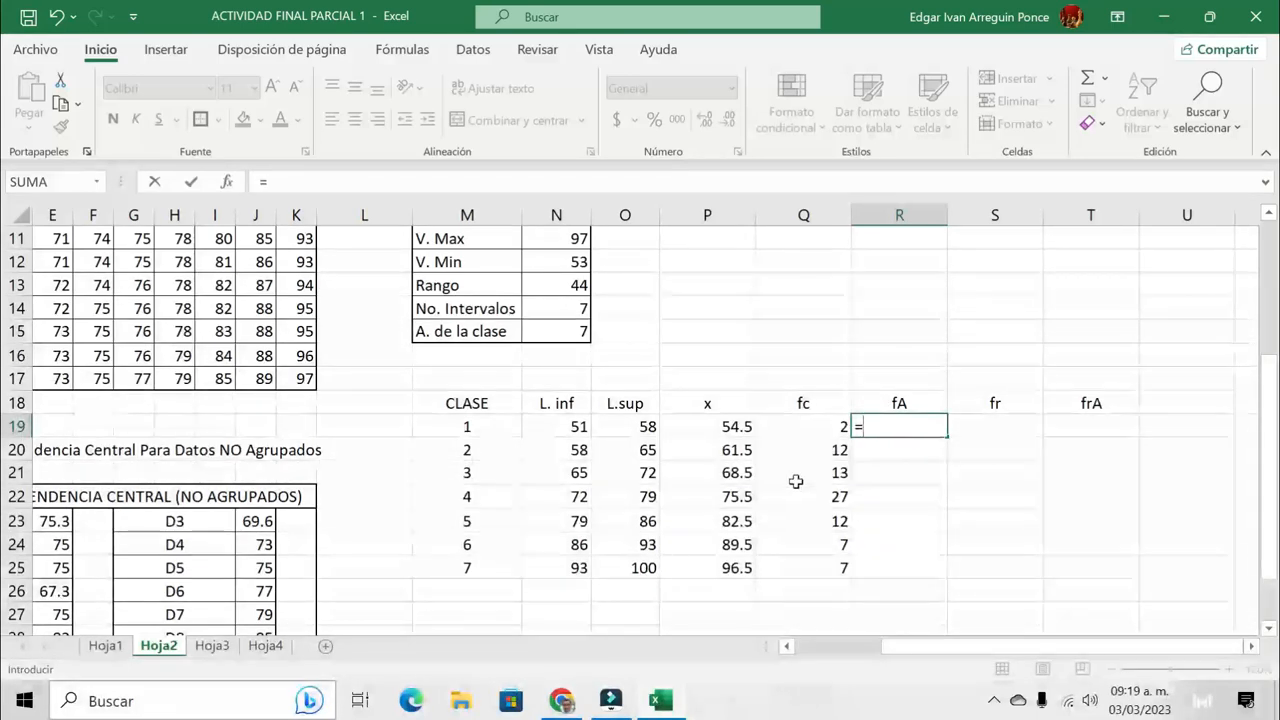
pyautogui.click(822, 426)
pyautogui.press('Return')
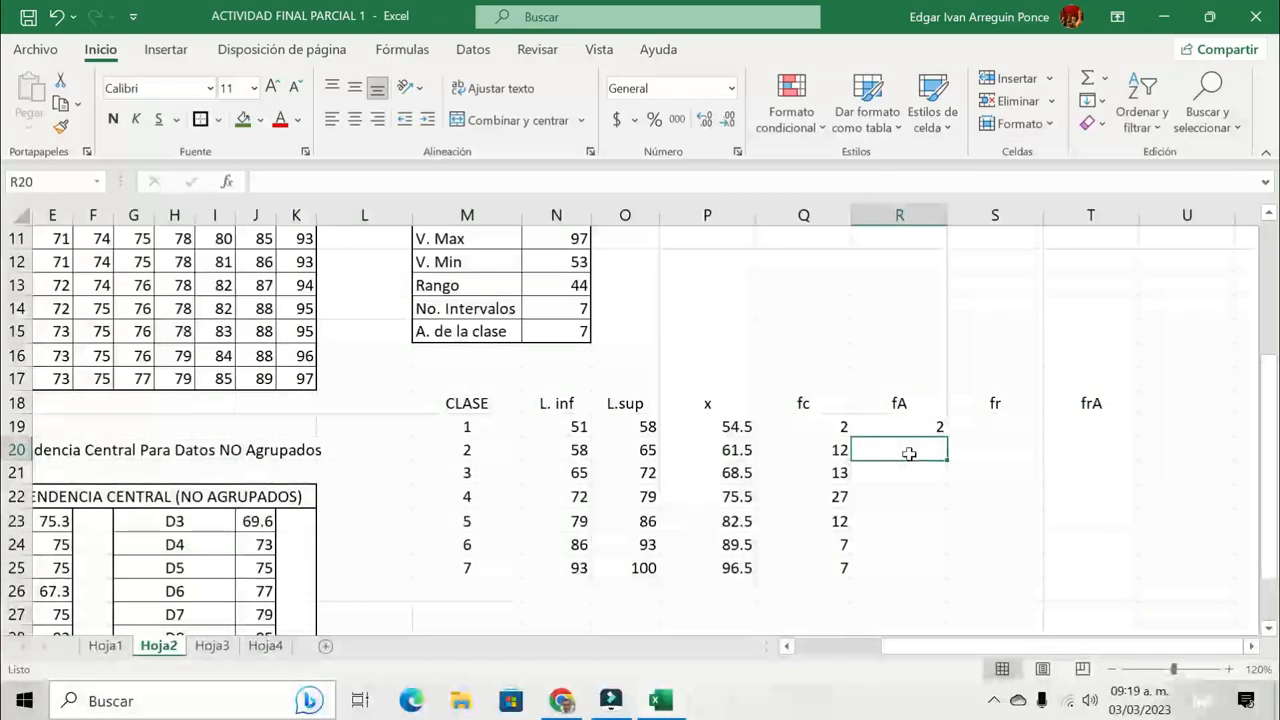
# Calculate the second class's fA in cell R20 with =R19+Q20 and fill the formula down to R25
pyautogui.write('=')
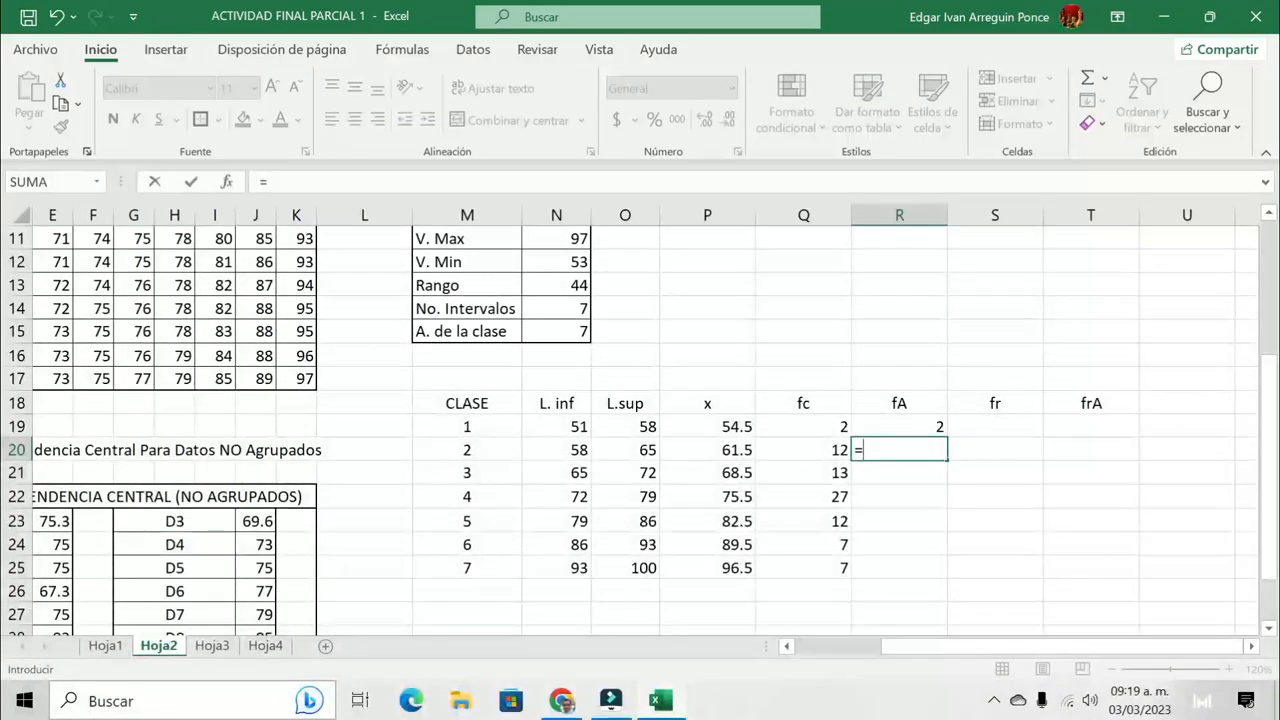
pyautogui.click(916, 430)
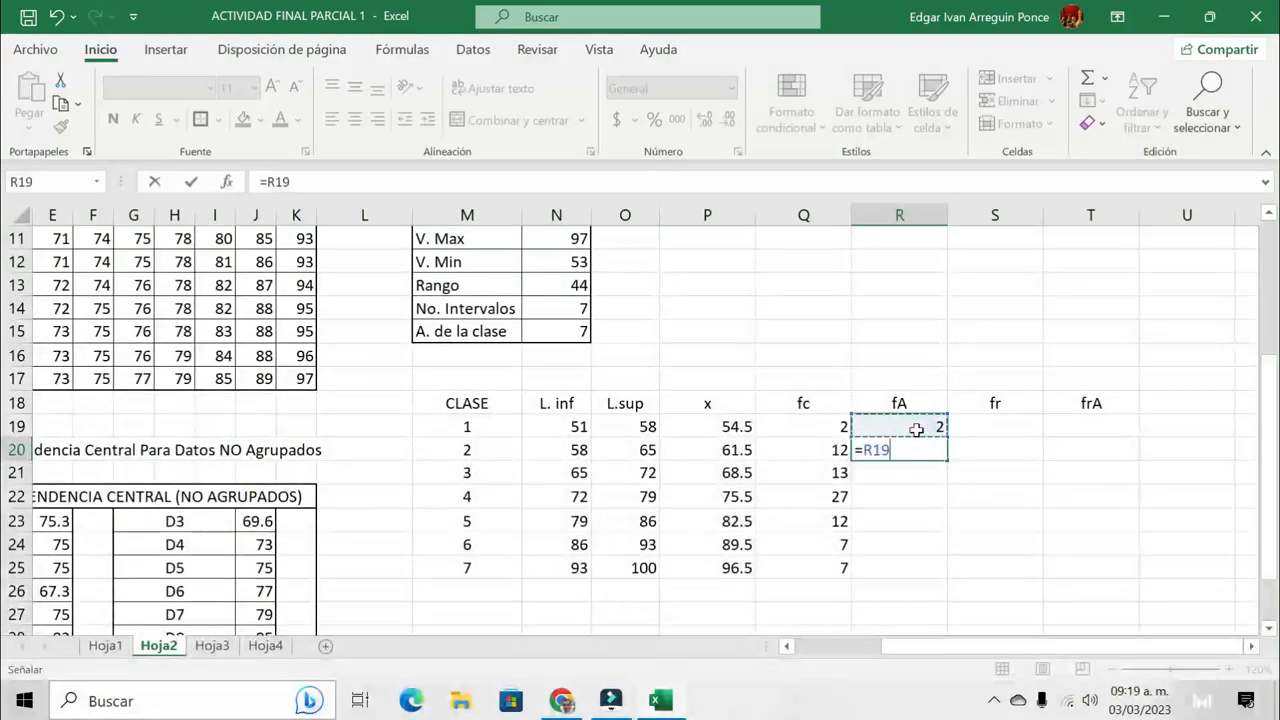
pyautogui.write('+')
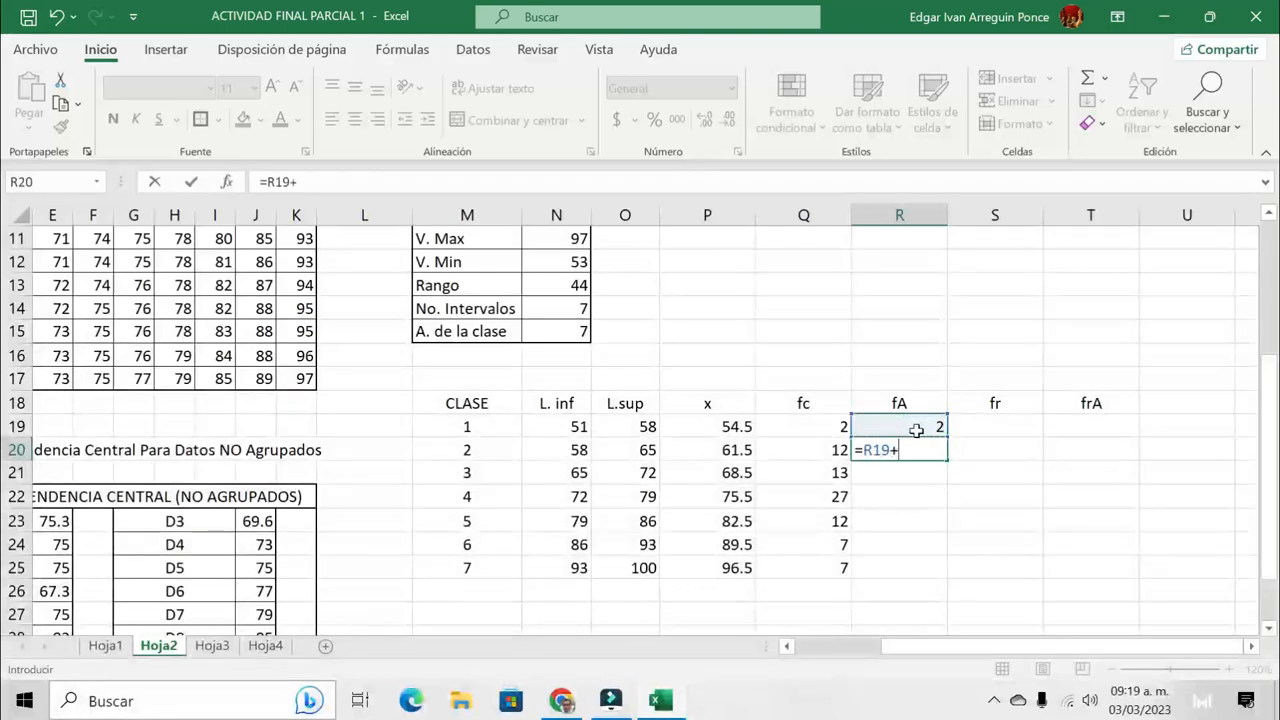
pyautogui.click(822, 454)
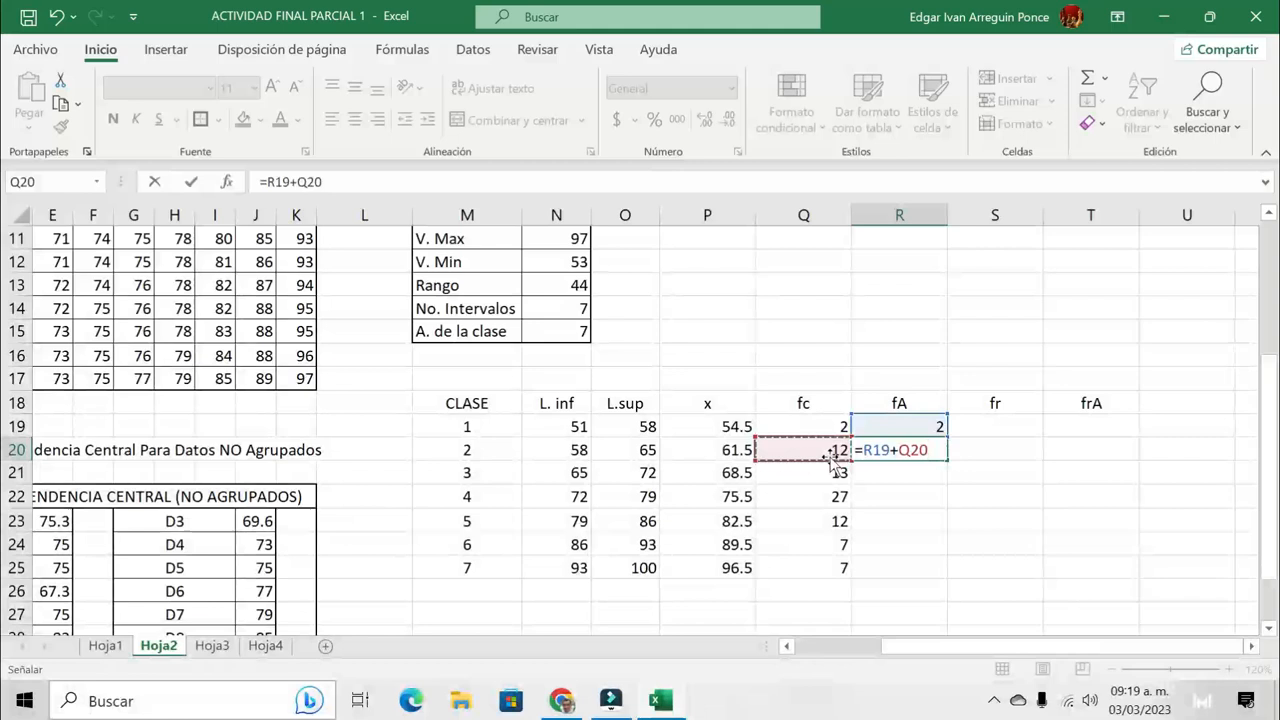
pyautogui.press('Return')
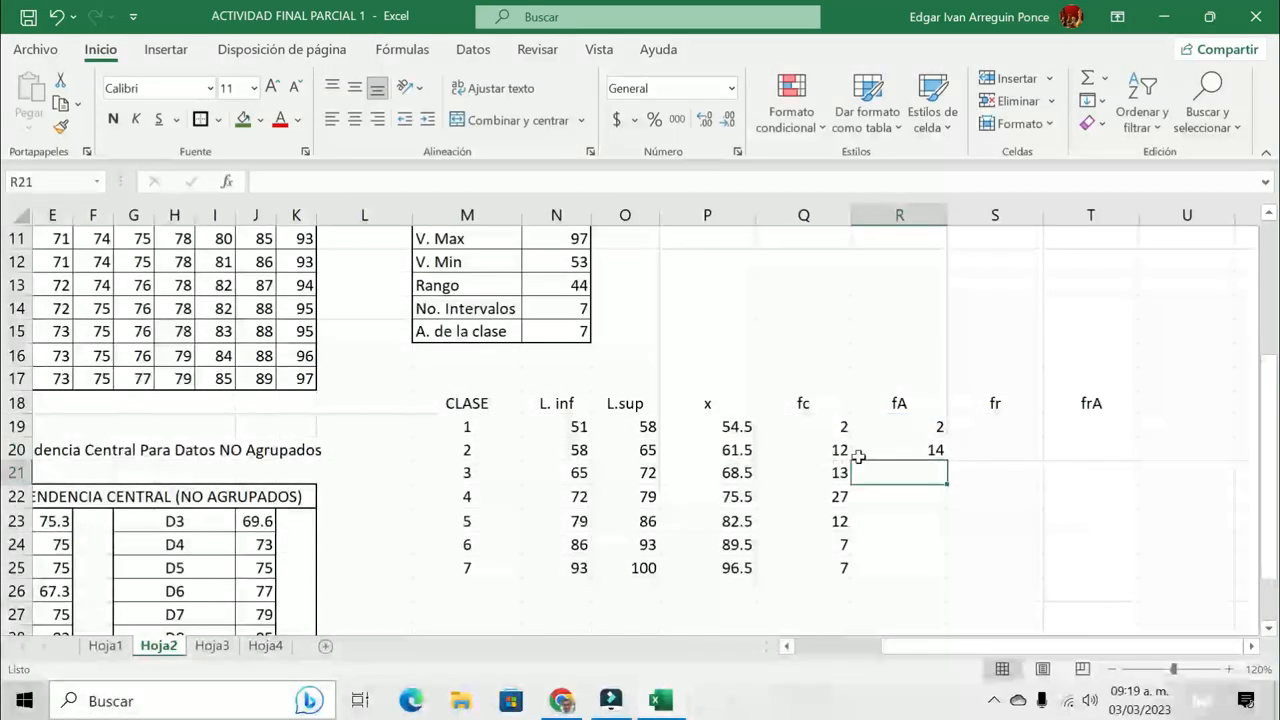
pyautogui.click(884, 451)
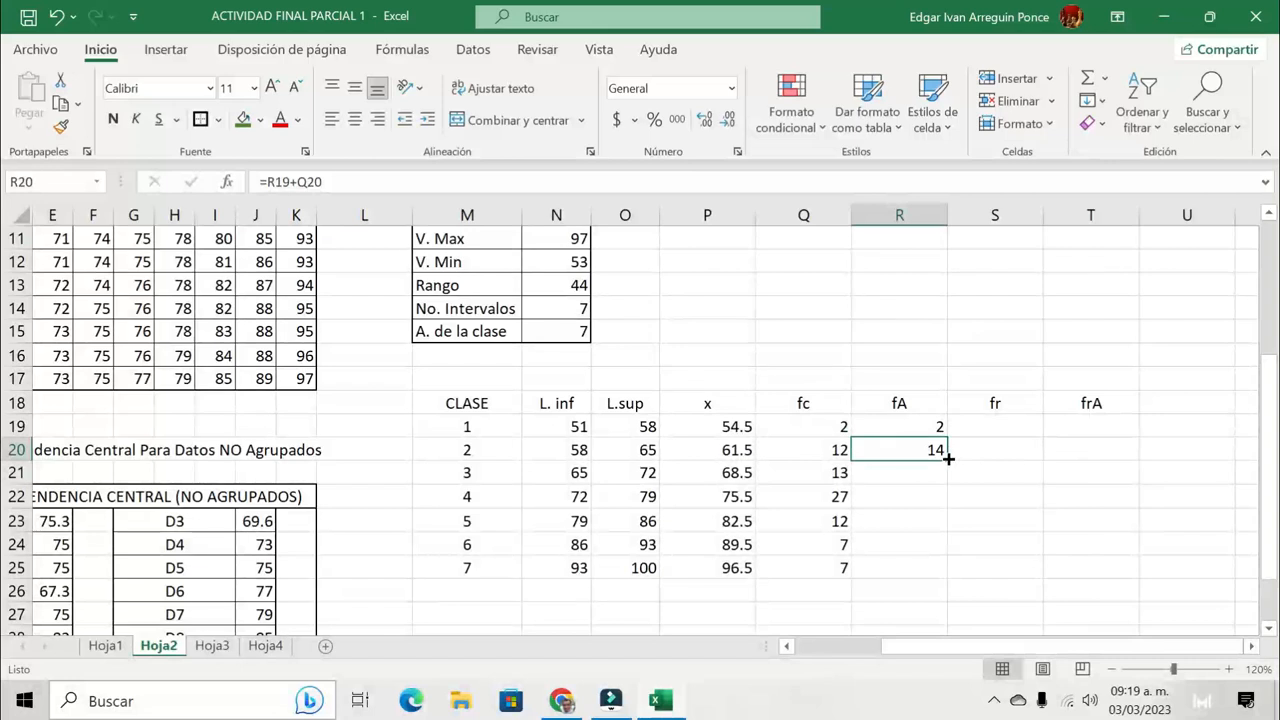
pyautogui.moveTo(947, 457); pyautogui.dragTo(947, 523)
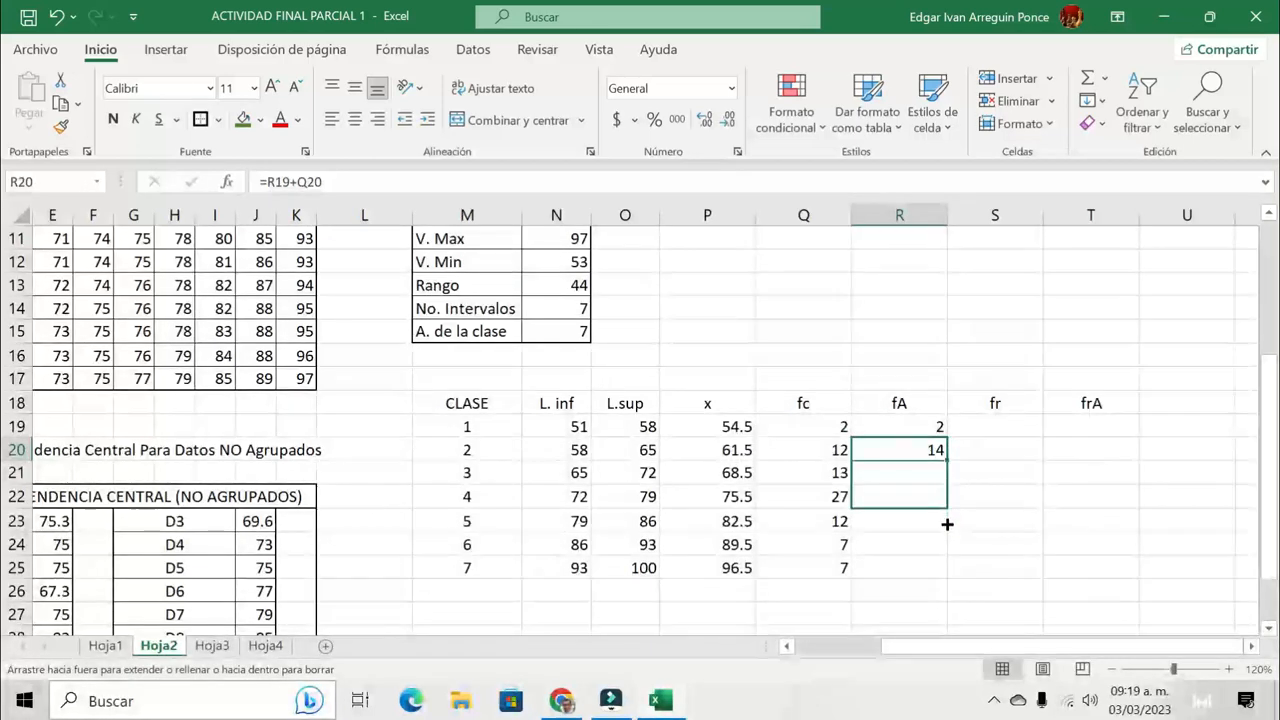
pyautogui.moveTo(941, 571); pyautogui.dragTo(941, 571)
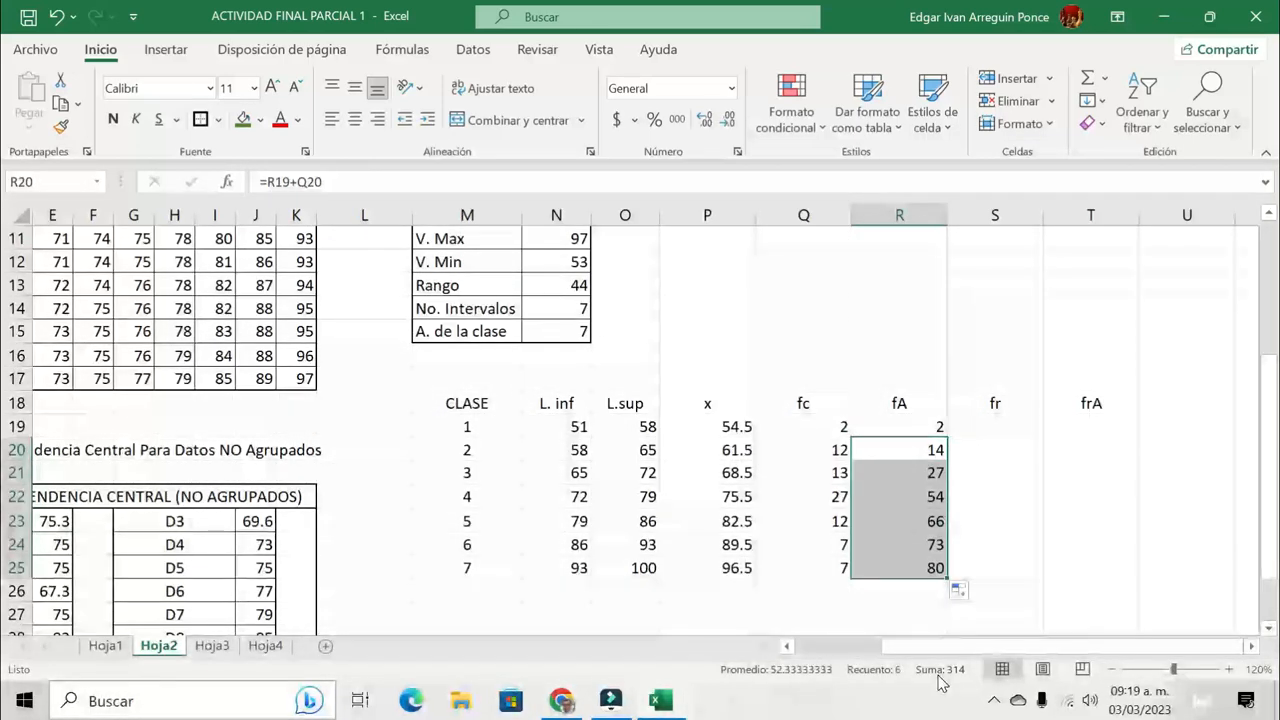
# Calculate the first class's relative frequency fr in cell S19 with =Q19/$N$10 and fill the formula down to S25
pyautogui.click(1005, 426)
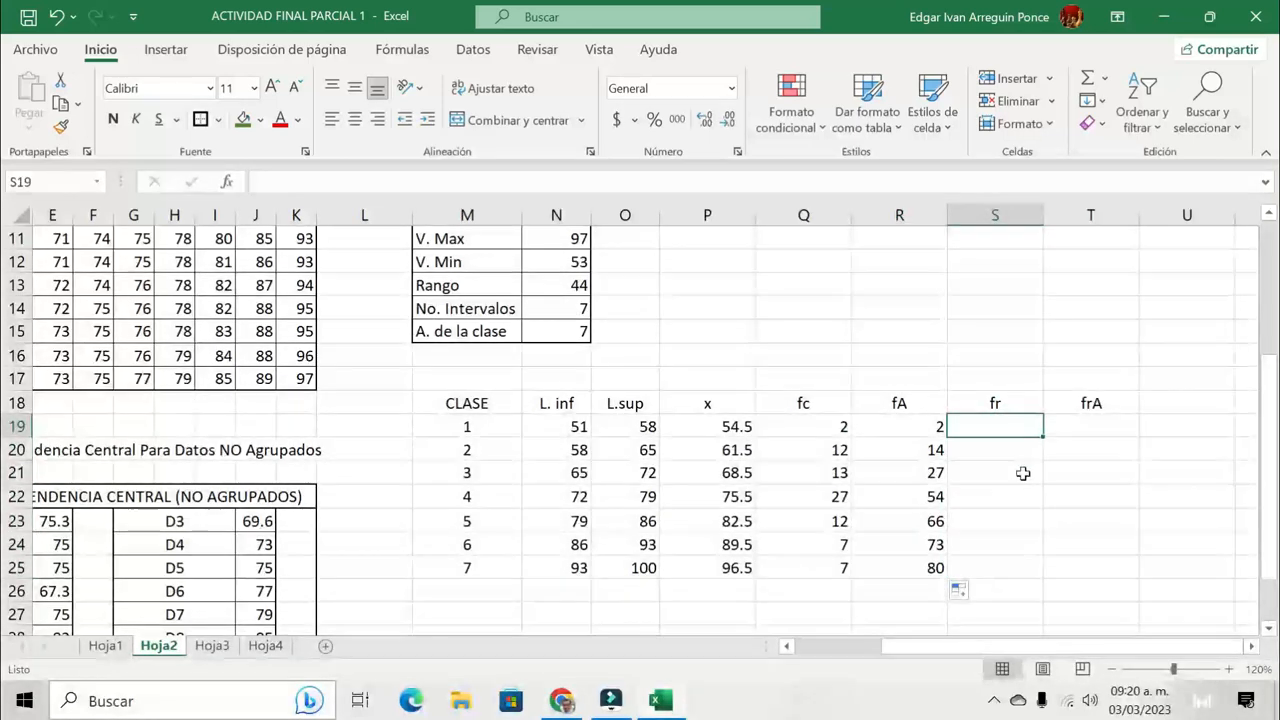
pyautogui.write('=')
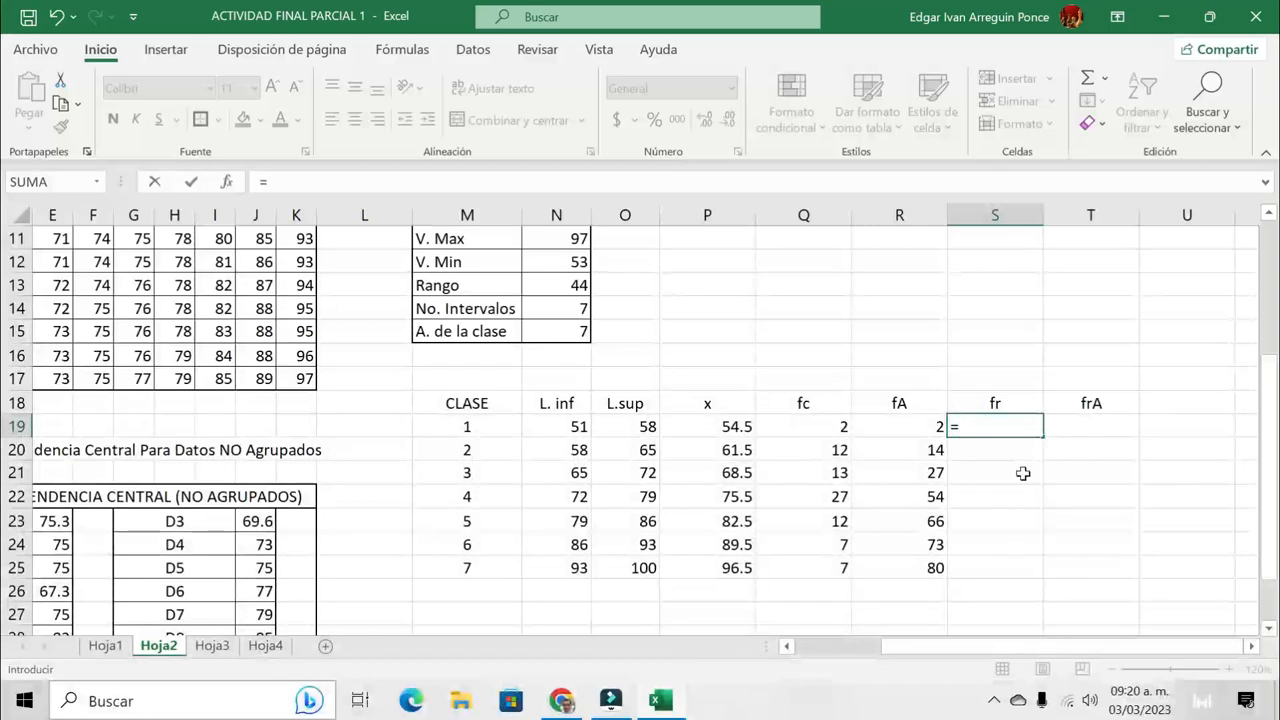
pyautogui.click(808, 427)
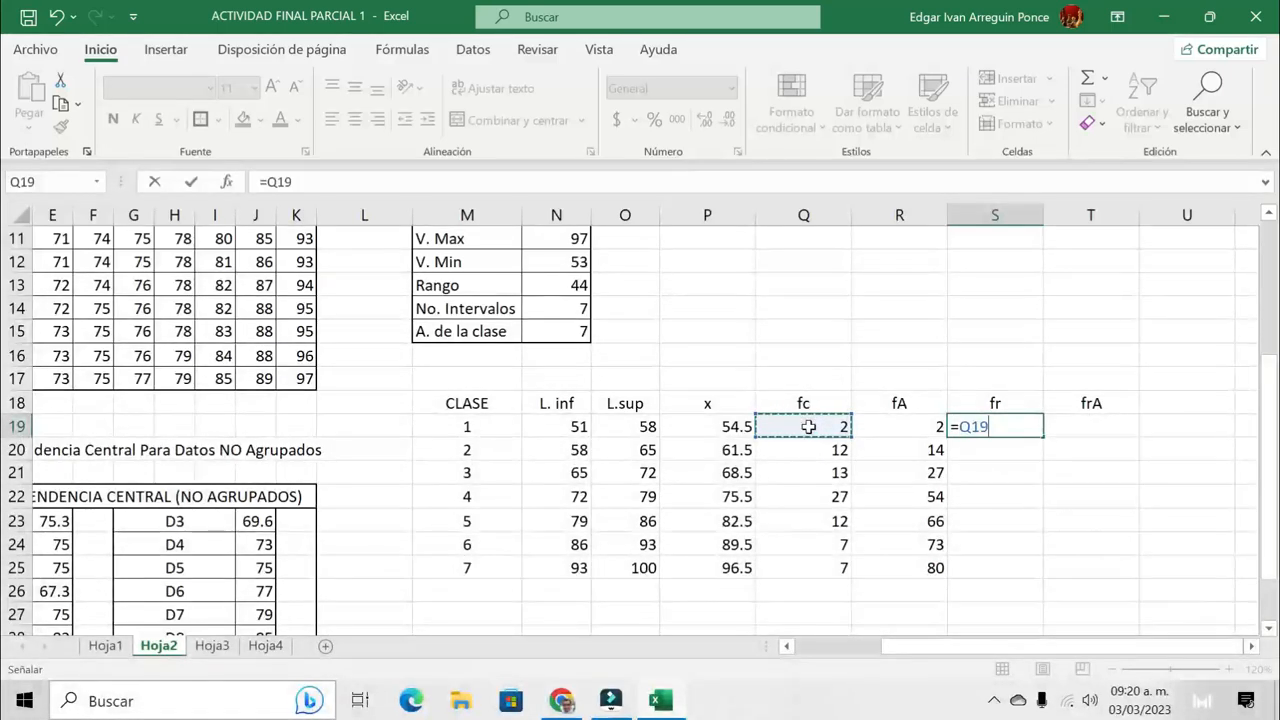
pyautogui.write('/')
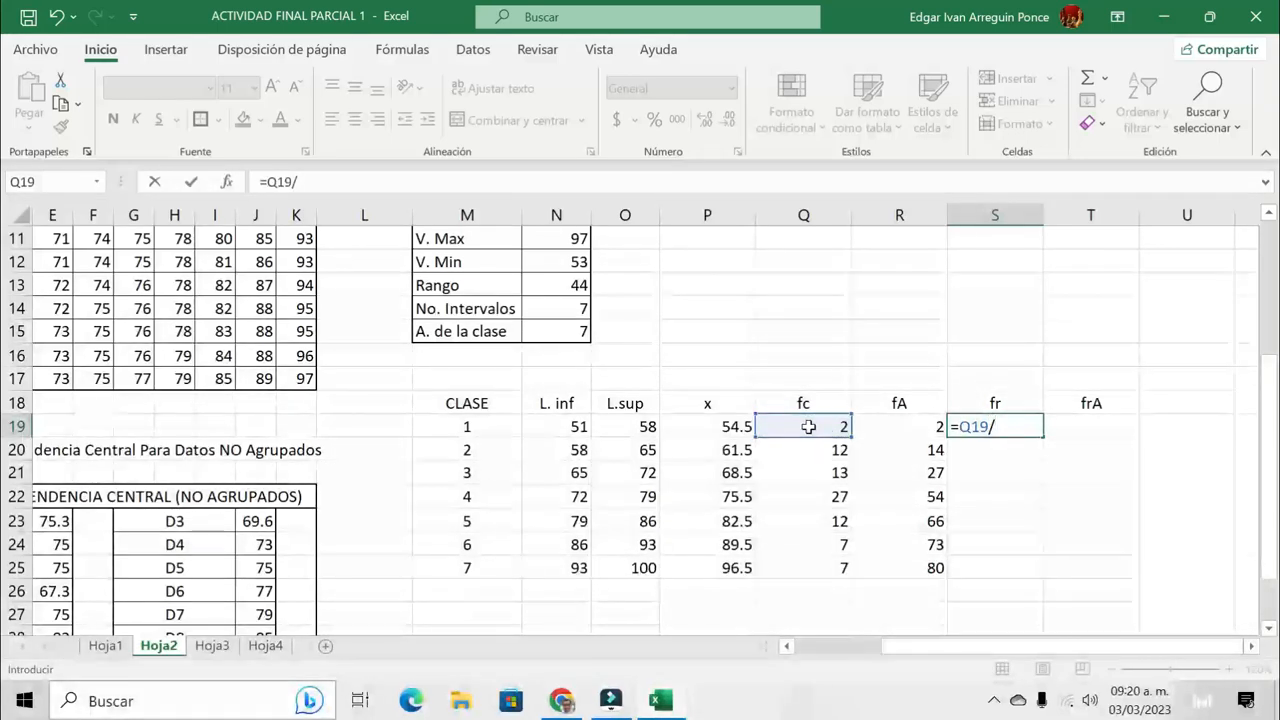
pyautogui.scroll(1, 780, 395)
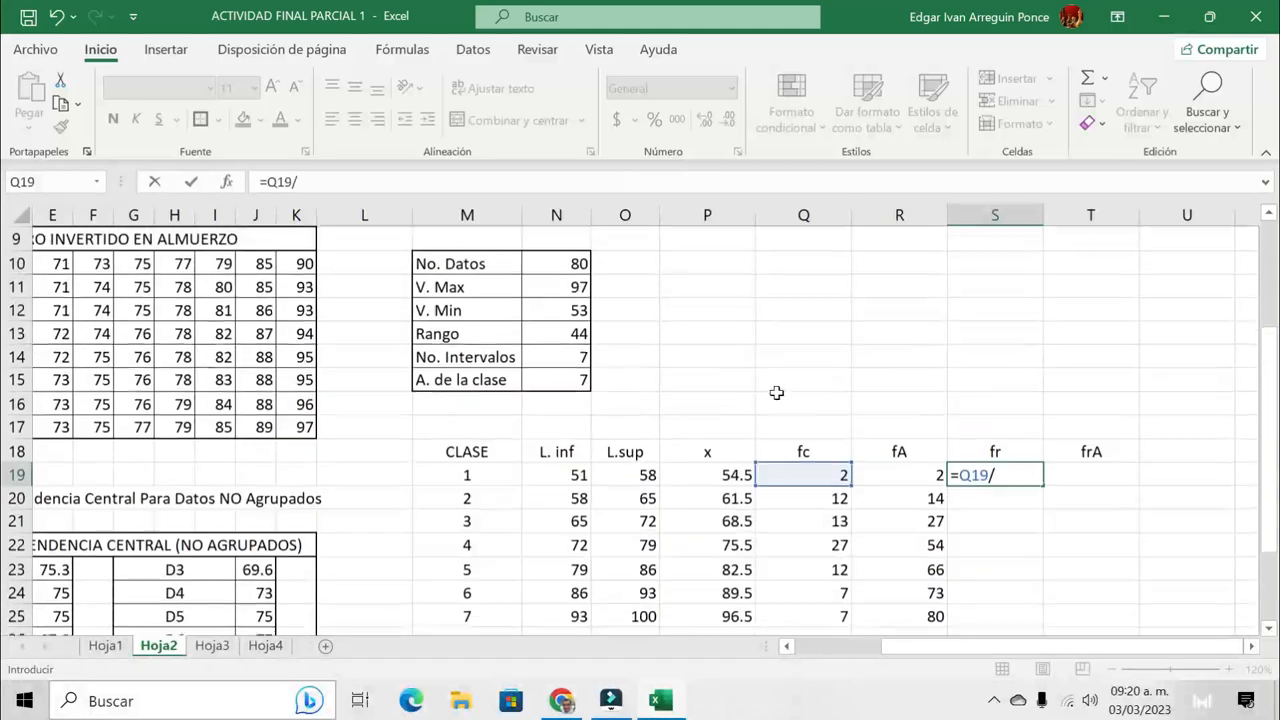
pyautogui.click(566, 286)
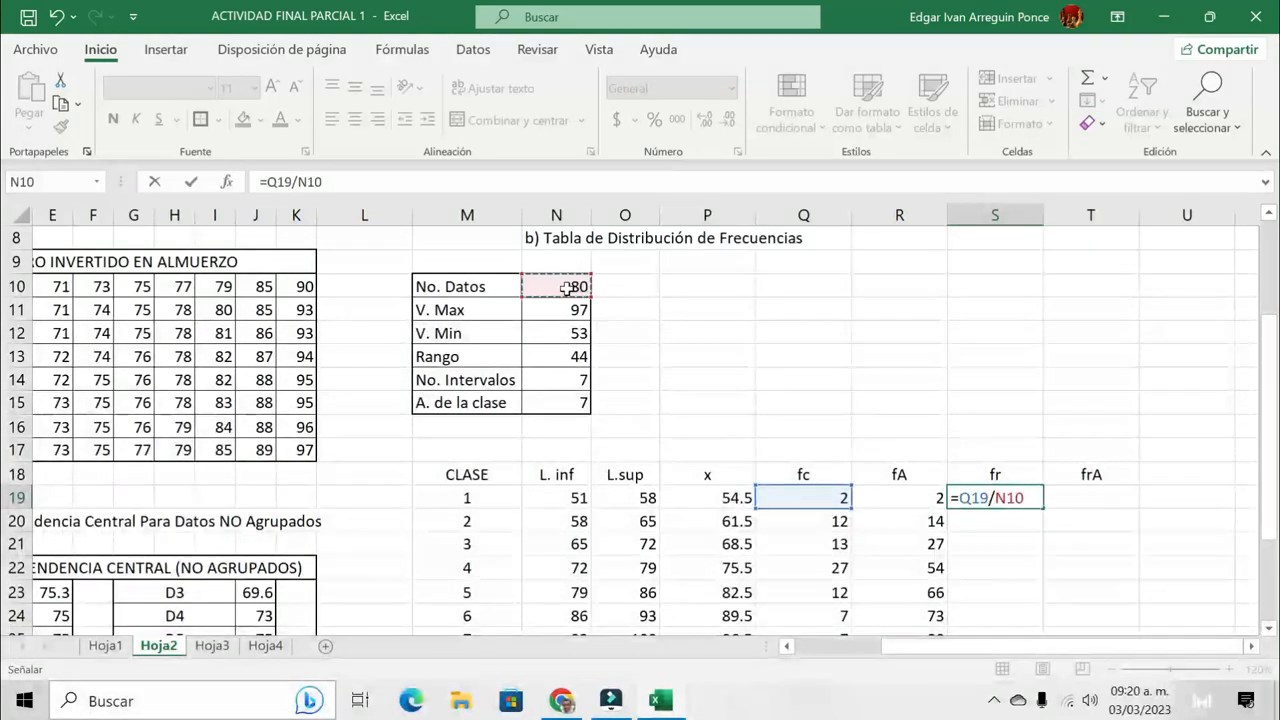
pyautogui.click(990, 499)
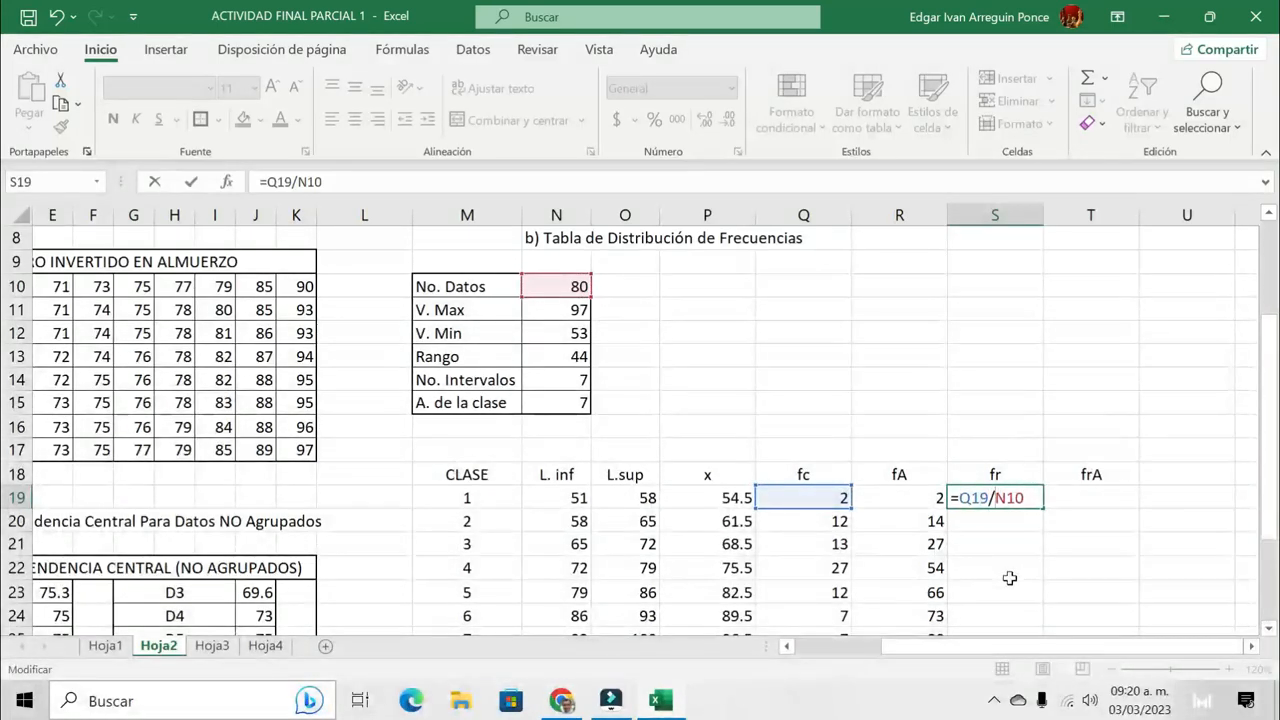
pyautogui.write('$')
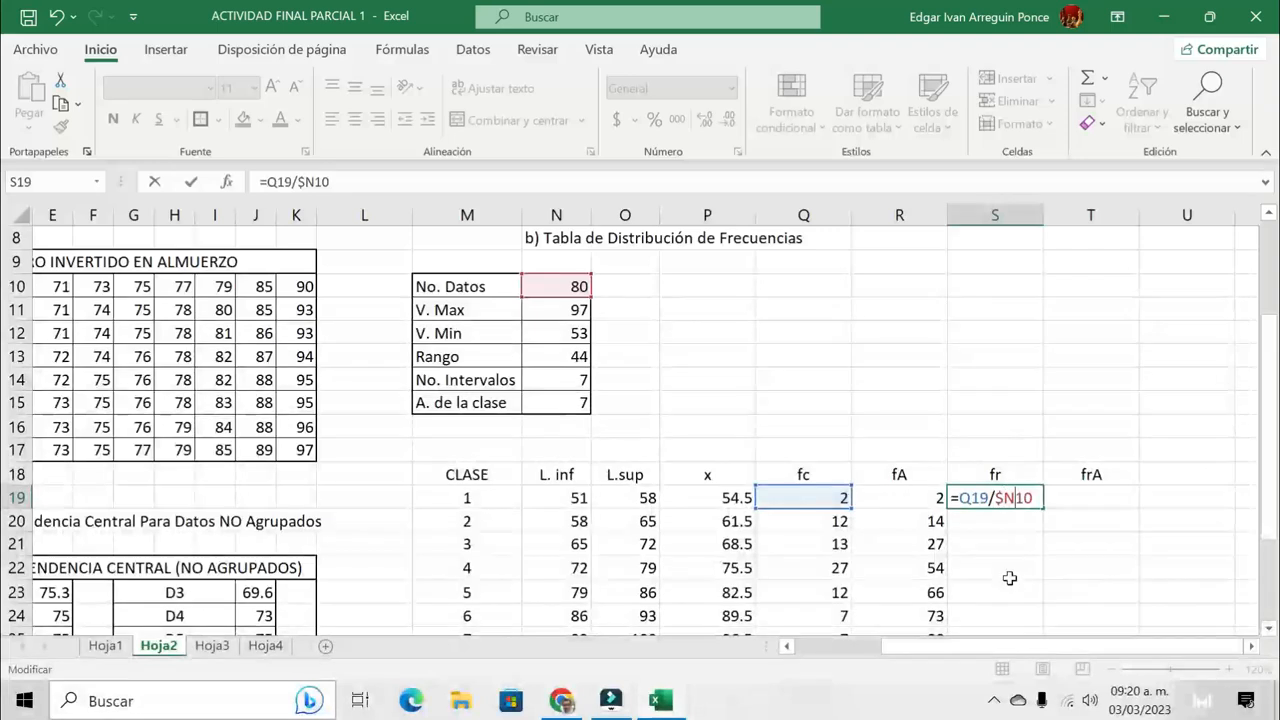
pyautogui.press('Right')
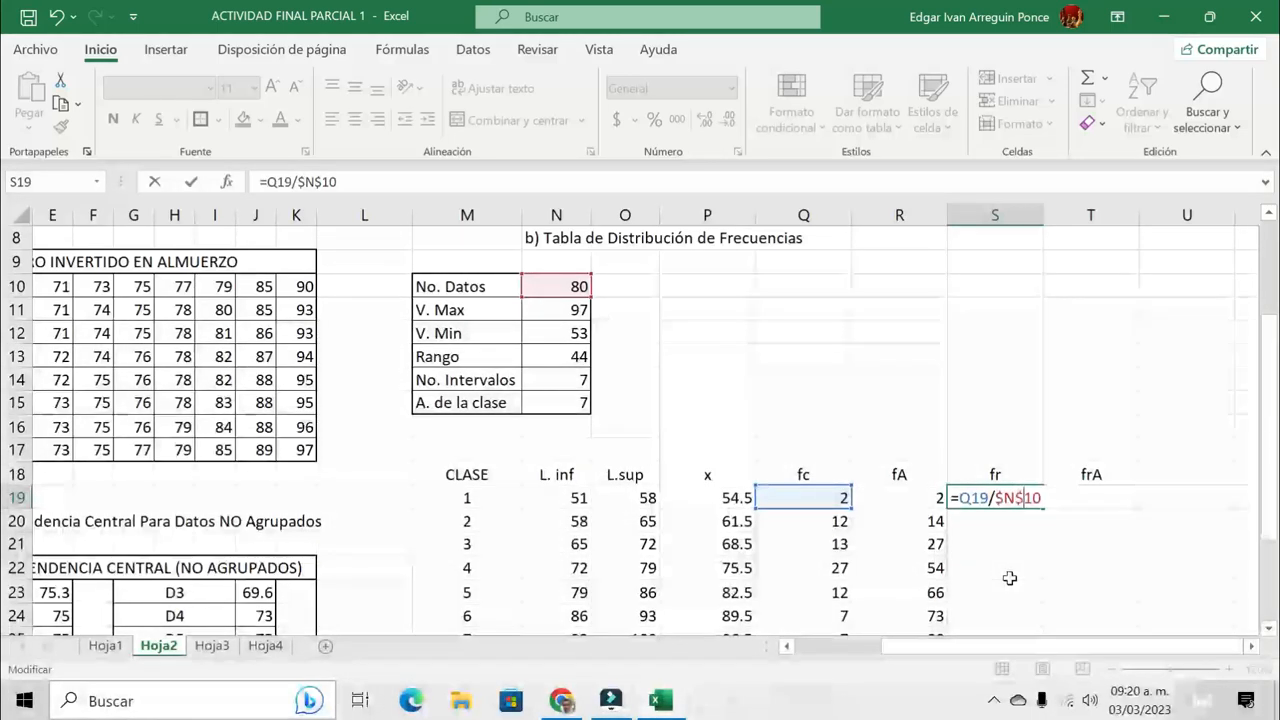
pyautogui.press('Return')
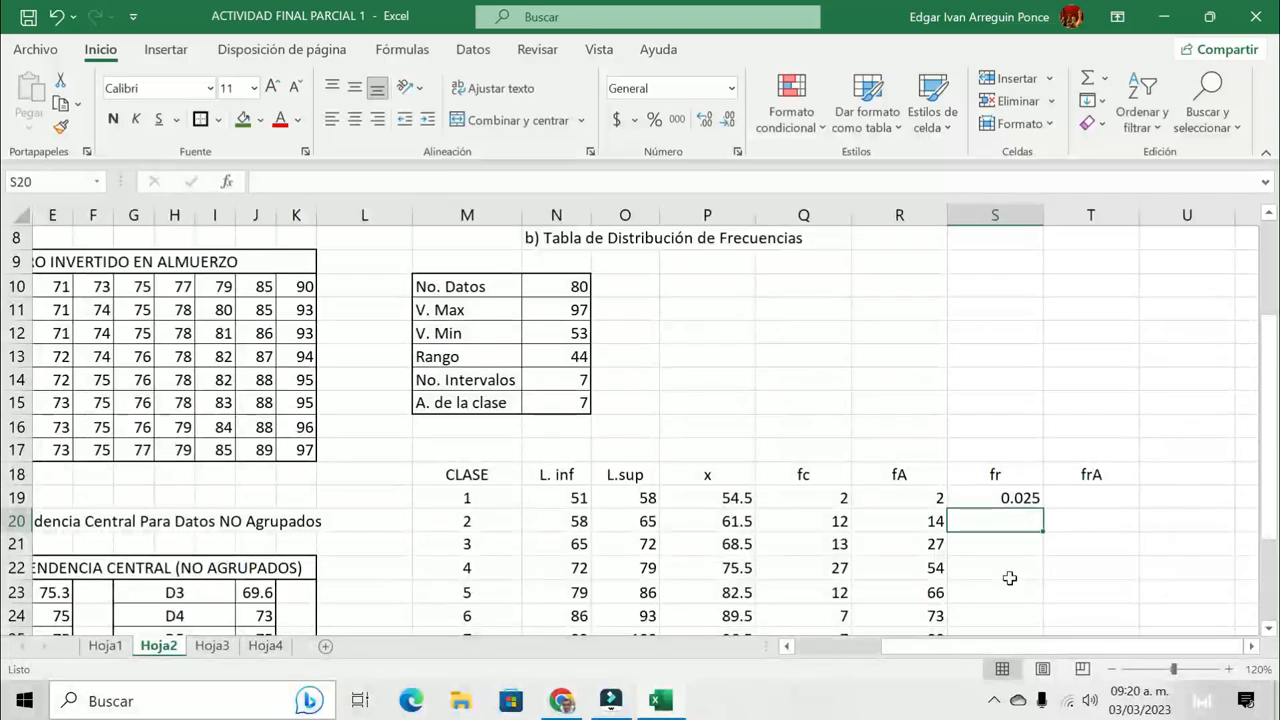
pyautogui.click(1017, 497)
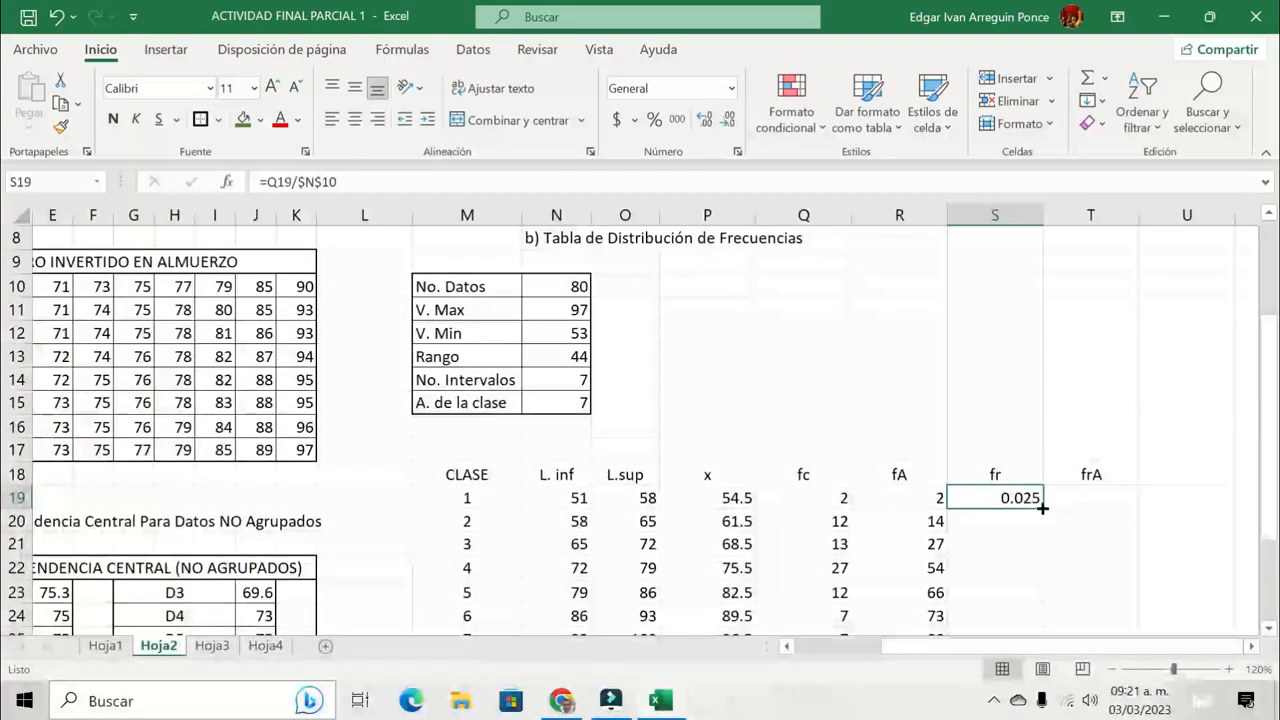
pyautogui.moveTo(1043, 525); pyautogui.dragTo(1042, 603)
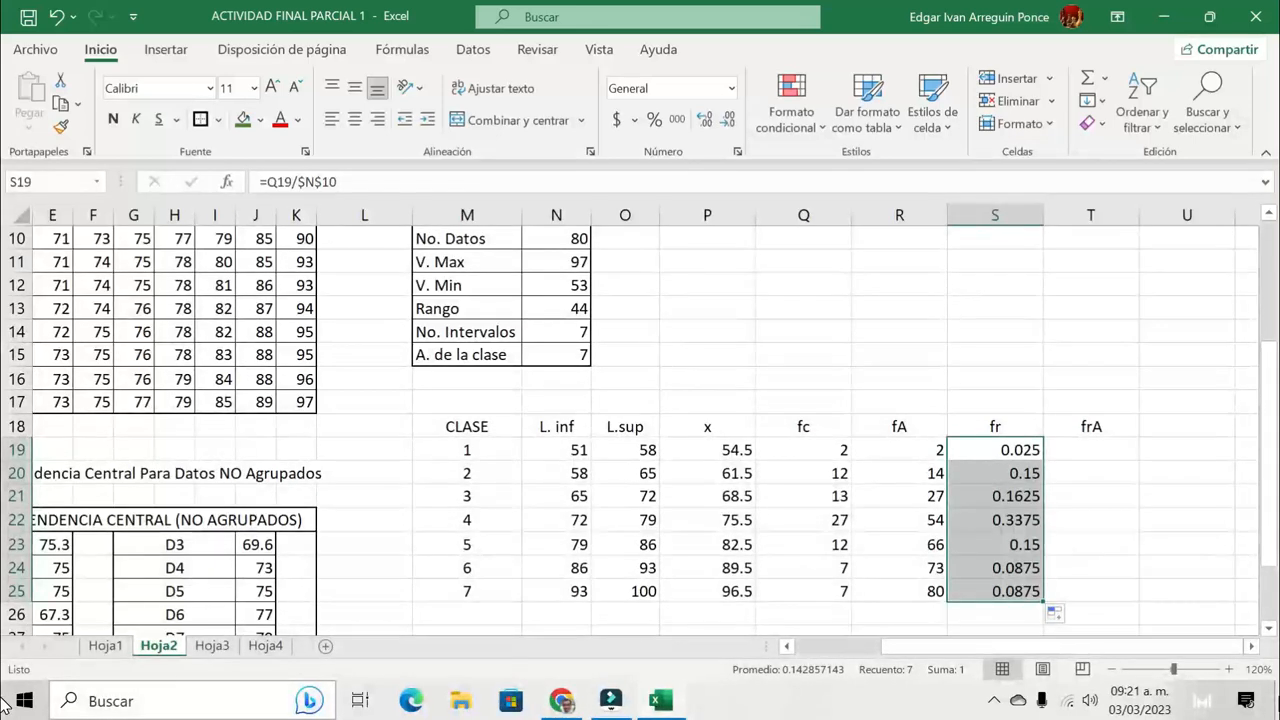
# Set the first class's accumulated relative frequency frA in cell T19 to its fr value with =S19
pyautogui.click(1098, 449)
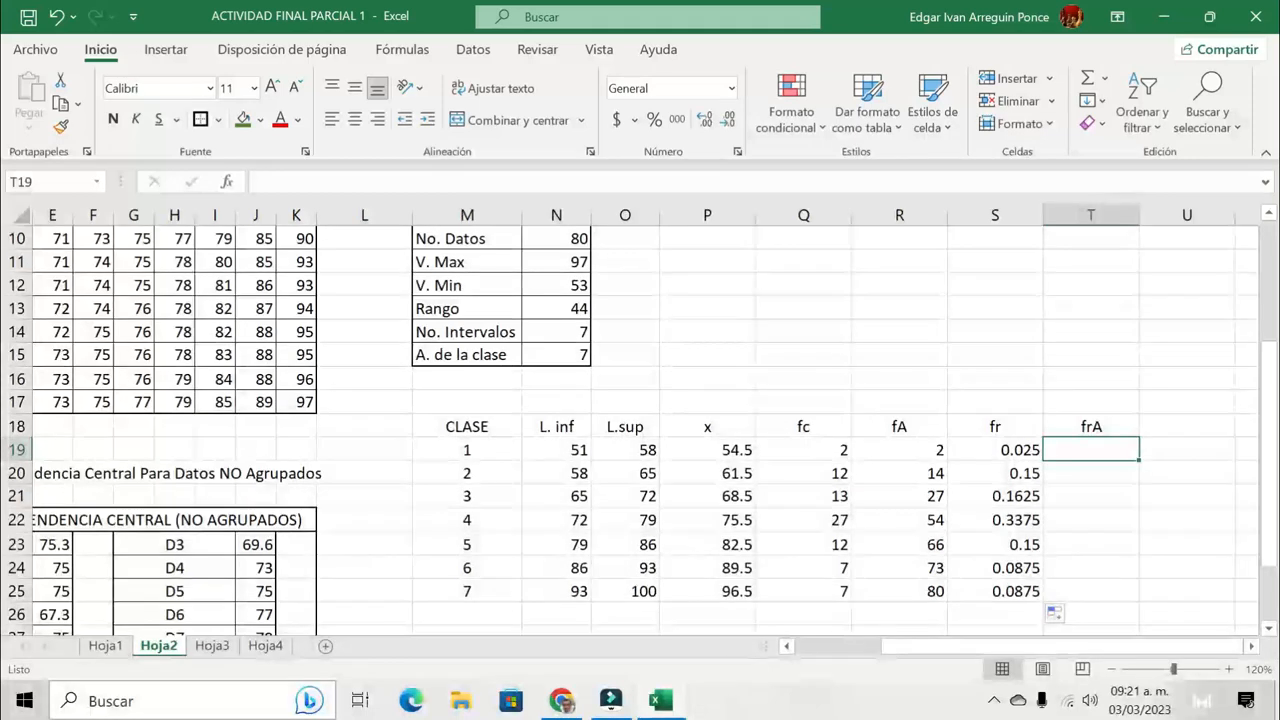
pyautogui.write('=')
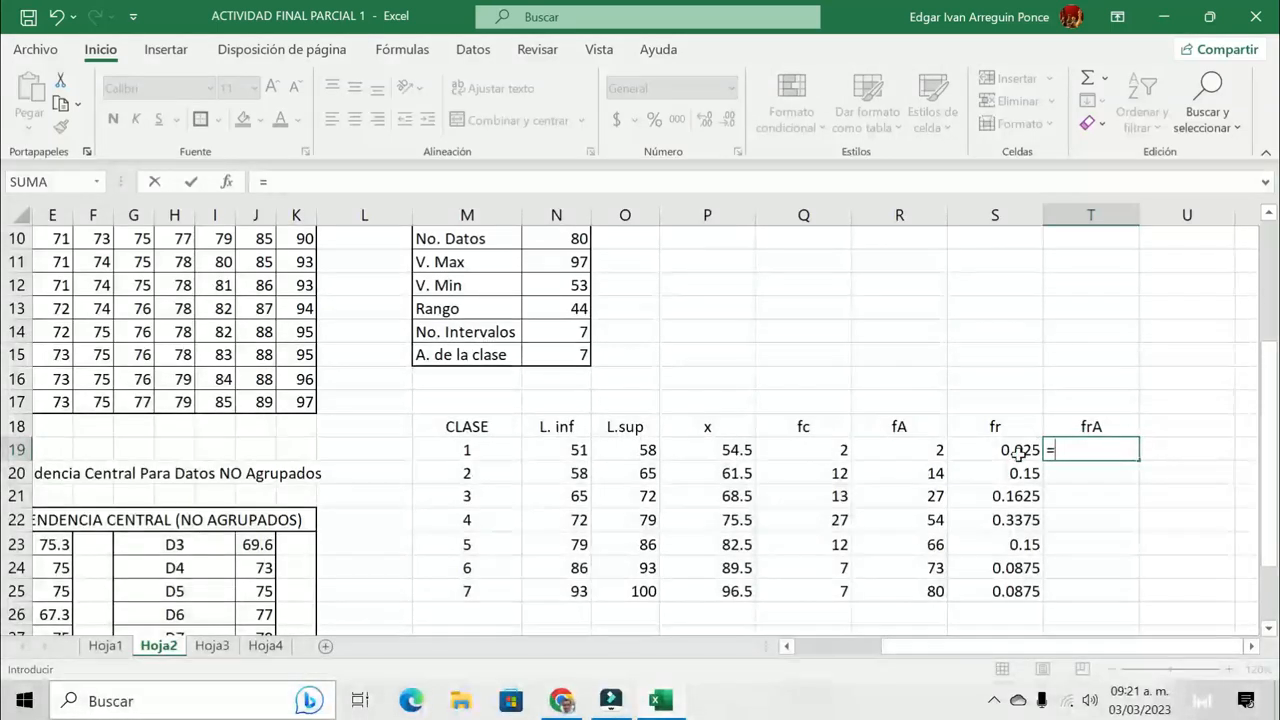
pyautogui.press('Return')
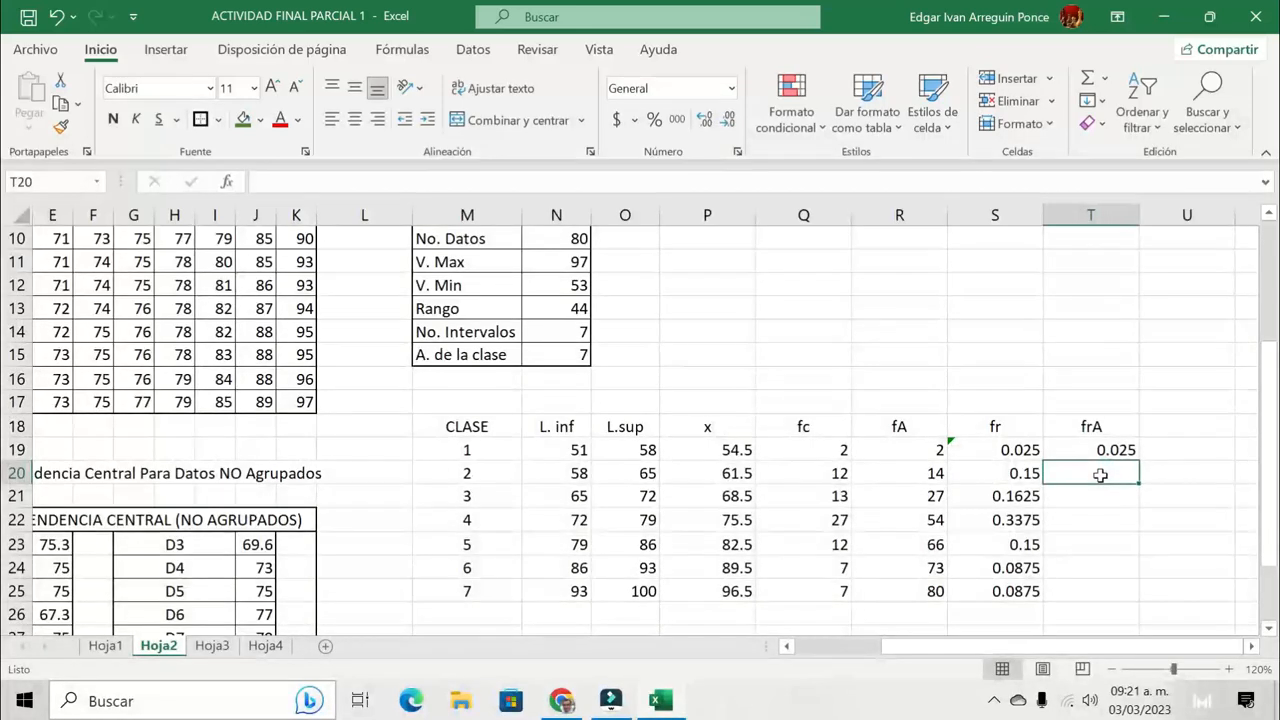
# Calculate the second class's frA in cell T20 with =T19+S20 and fill the formula down to T25
pyautogui.write('=T19')
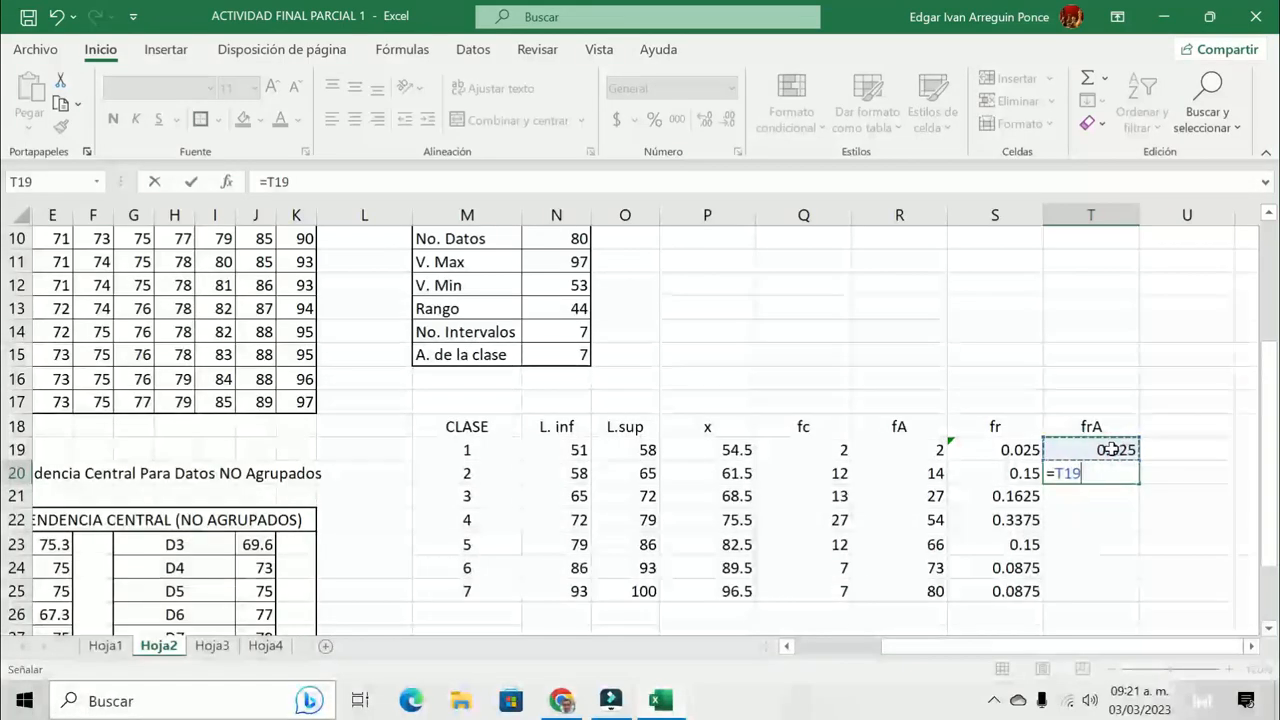
pyautogui.write('+')
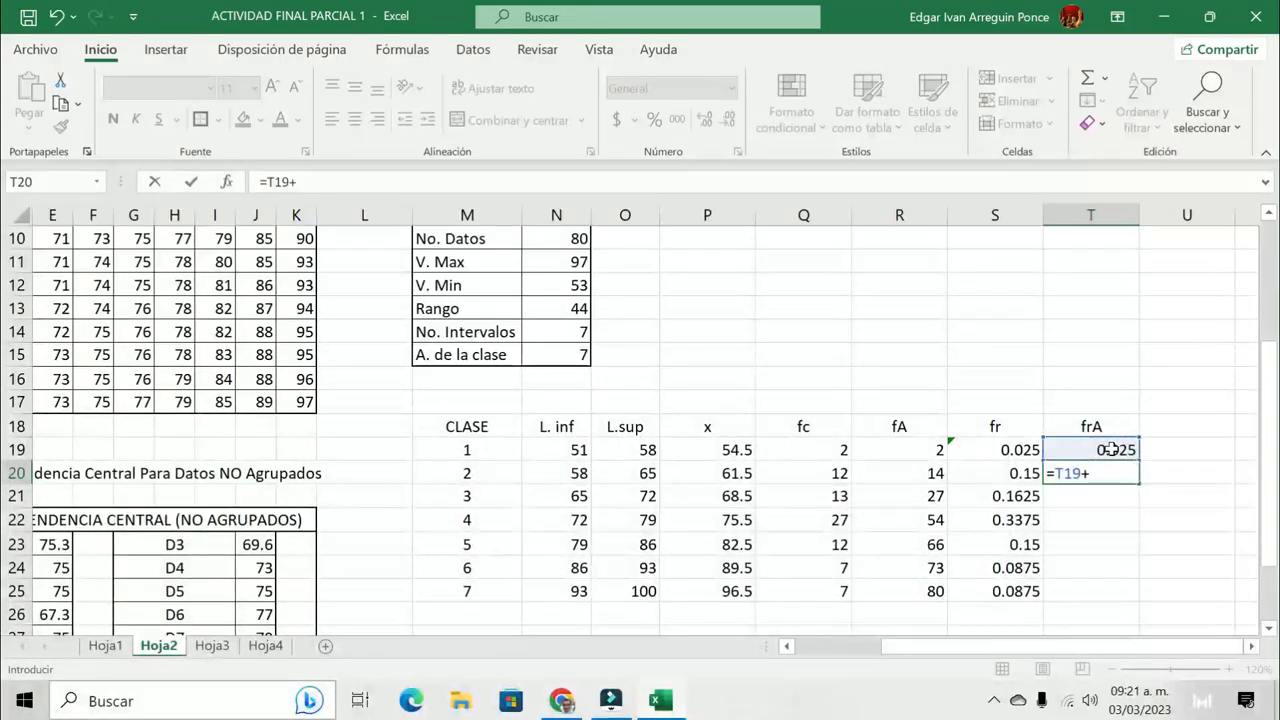
pyautogui.click(1025, 472)
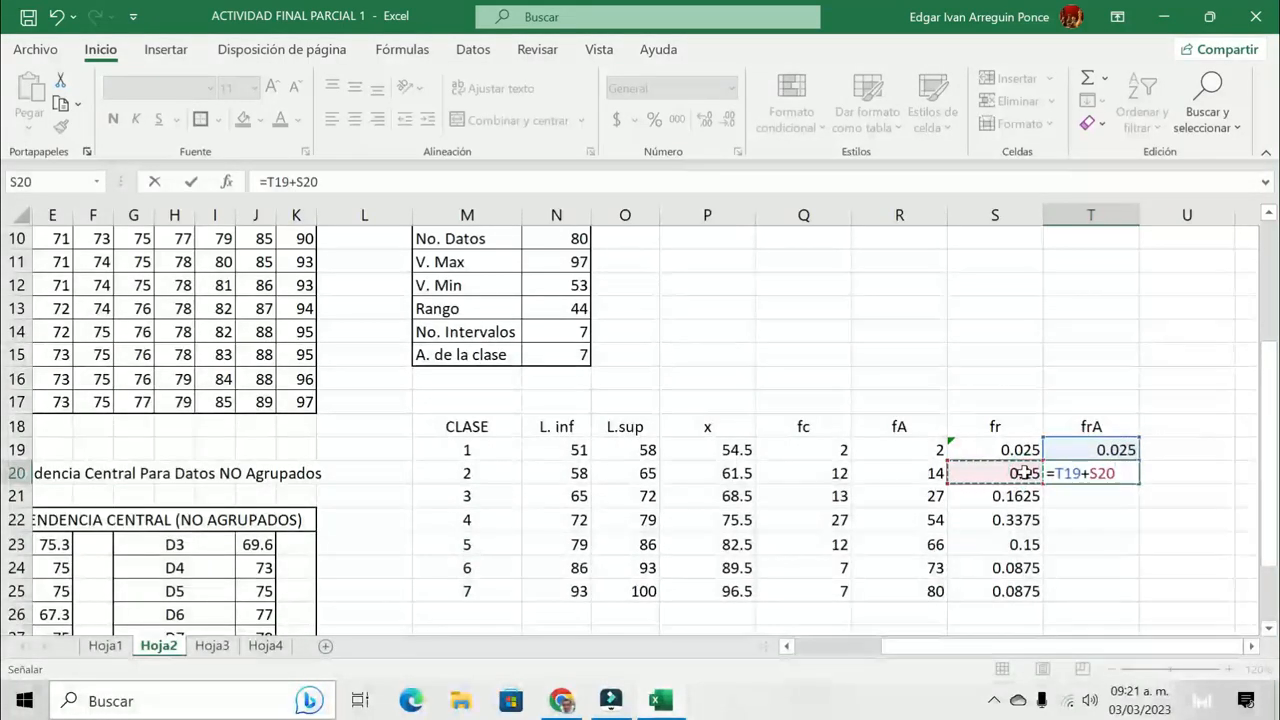
pyautogui.press('Return')
pyautogui.click(1072, 473)
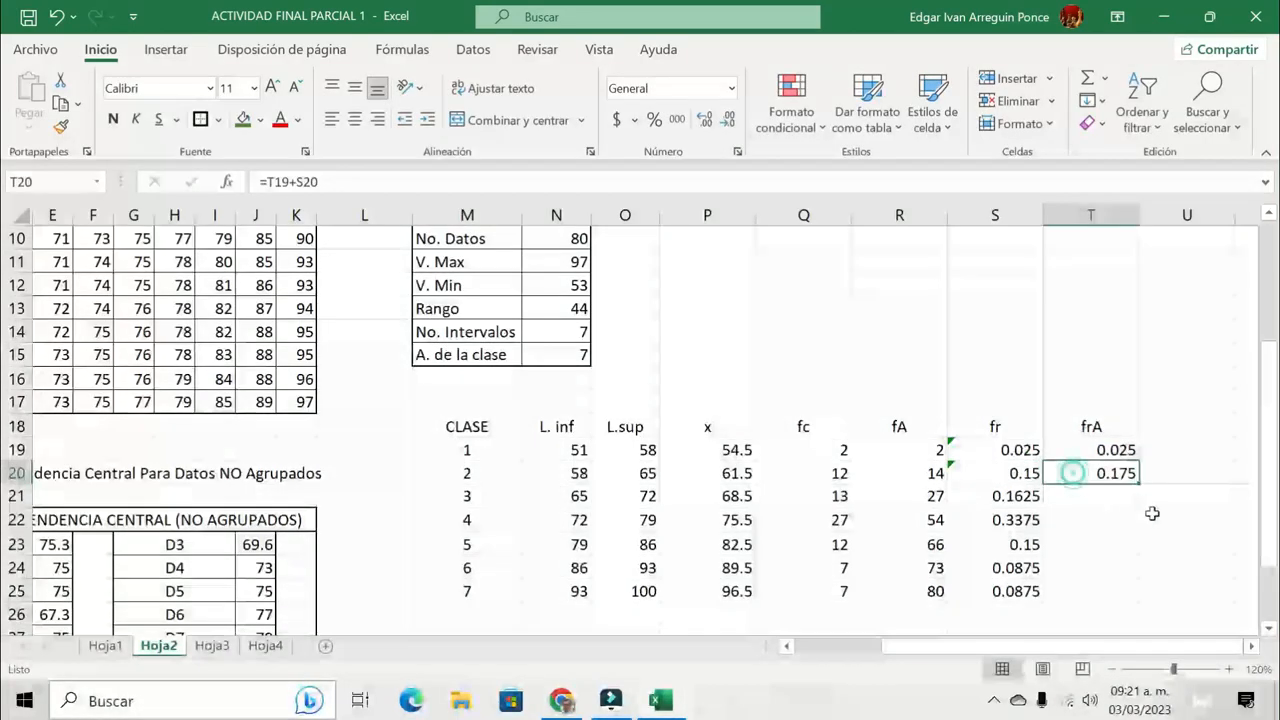
pyautogui.moveTo(1140, 481); pyautogui.dragTo(1141, 596)
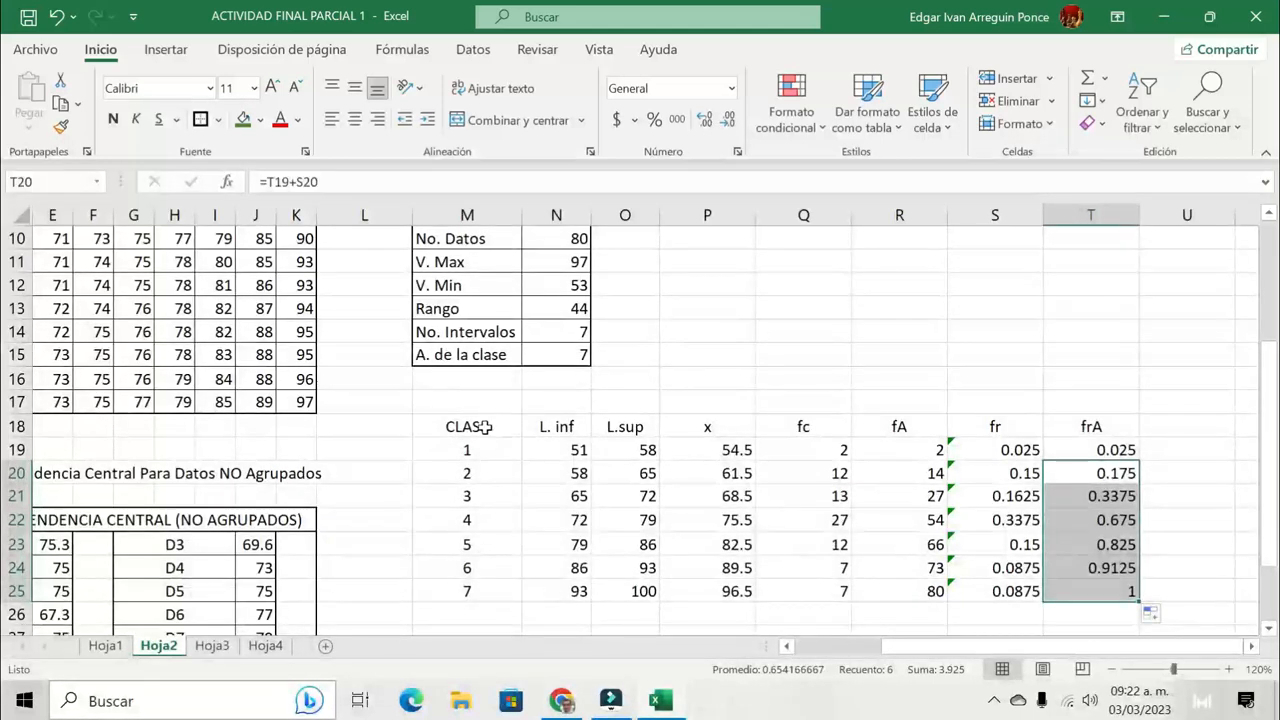
# Center the contents of the whole frequency table, M18:T25, horizontally
pyautogui.moveTo(447, 429); pyautogui.dragTo(1123, 592)
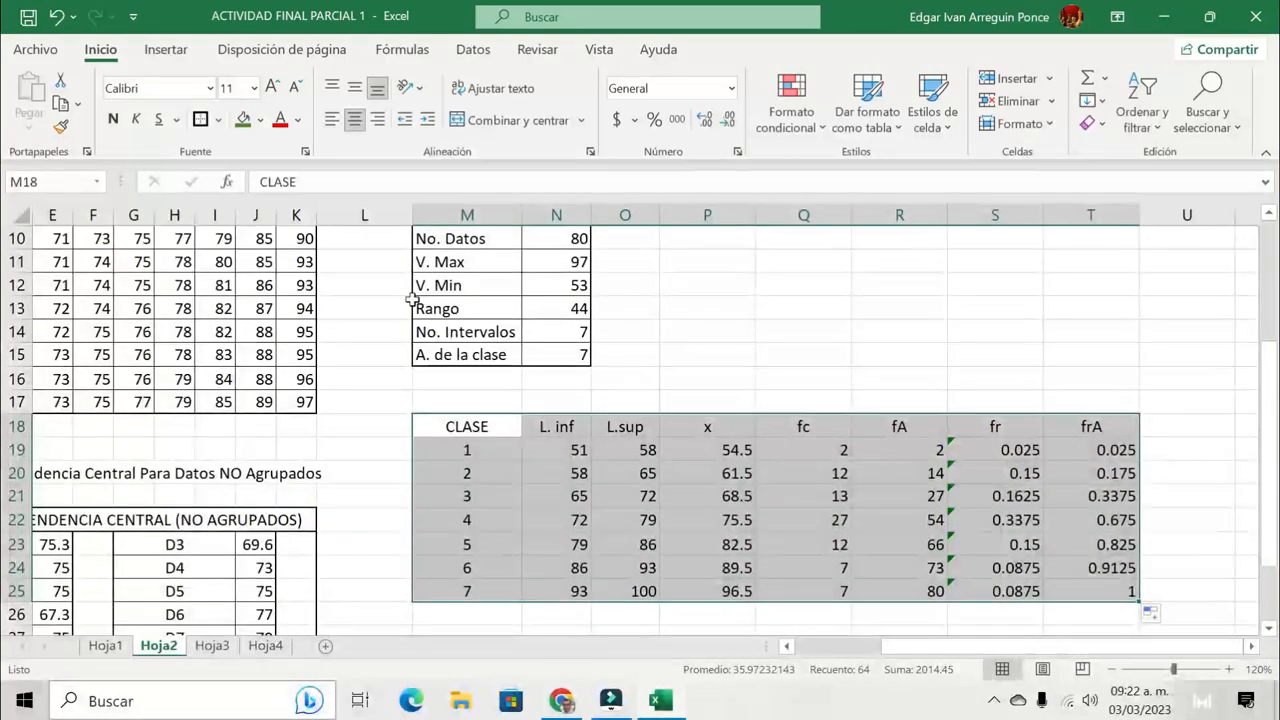
pyautogui.click(354, 119)
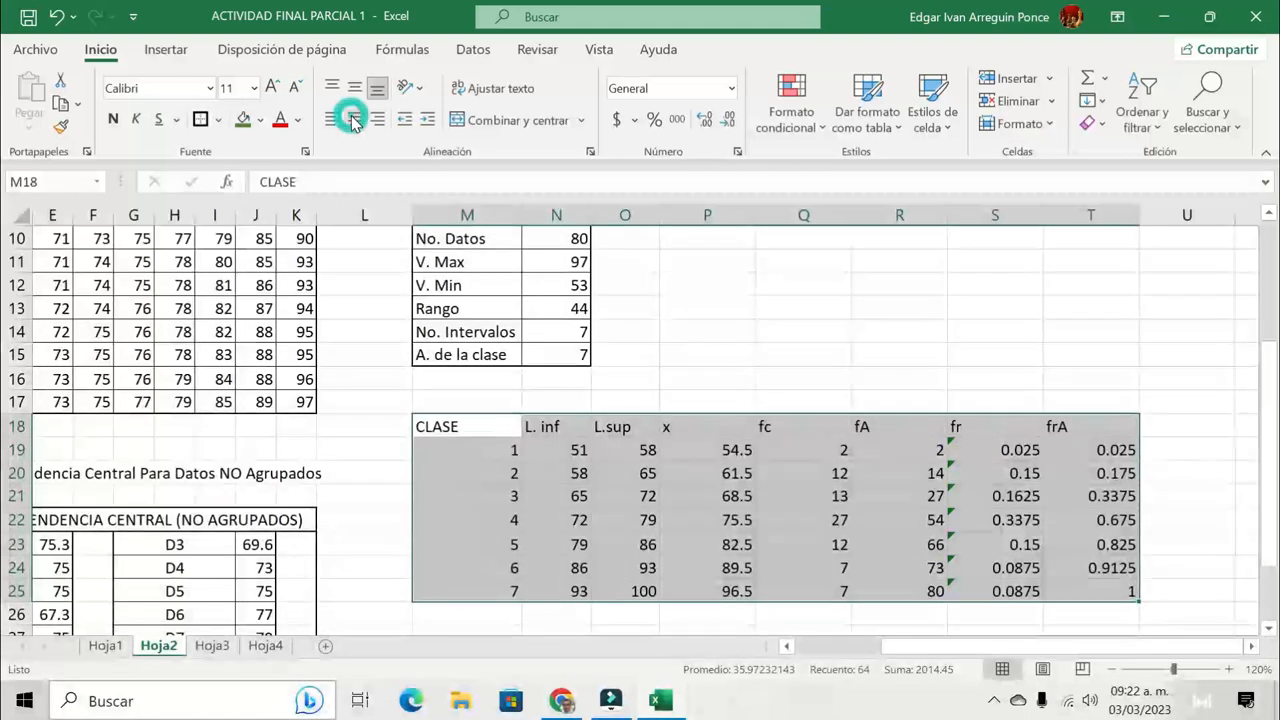
pyautogui.click(354, 119)
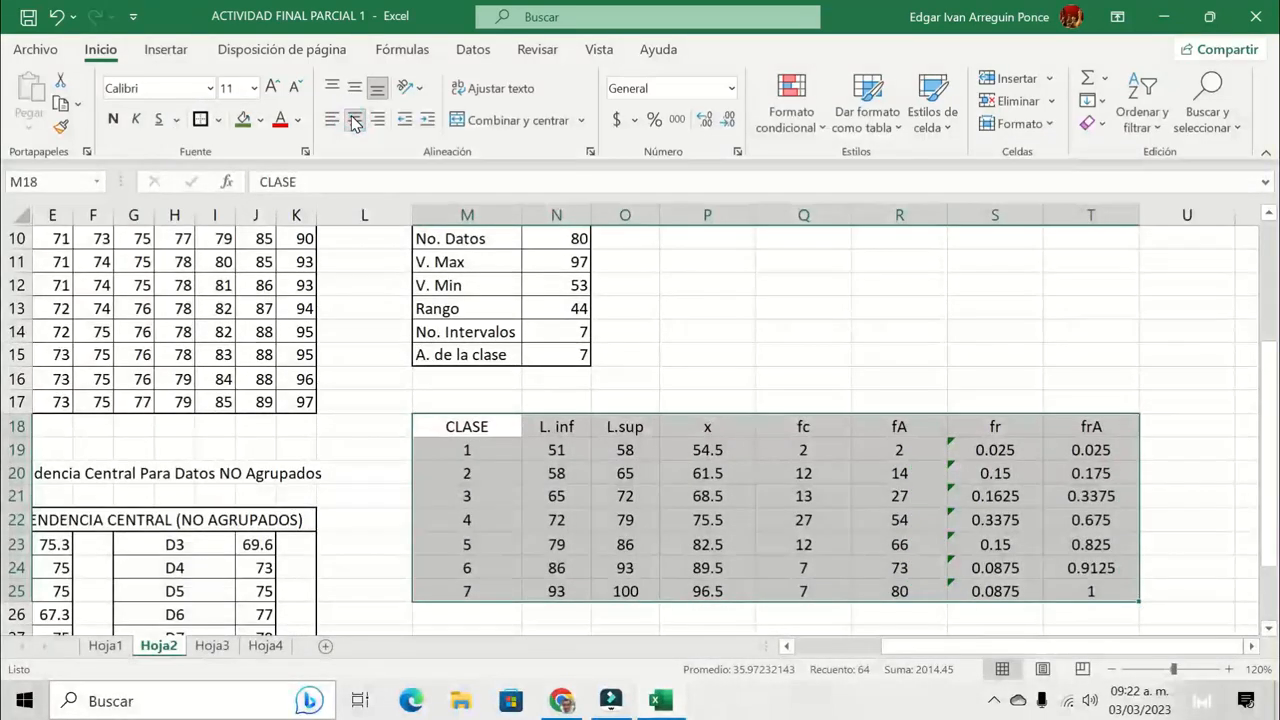
# Apply all borders plus a thick outside border to the frequency table M18:T25
pyautogui.click(884, 510)
pyautogui.moveTo(484, 432); pyautogui.dragTo(1068, 594)
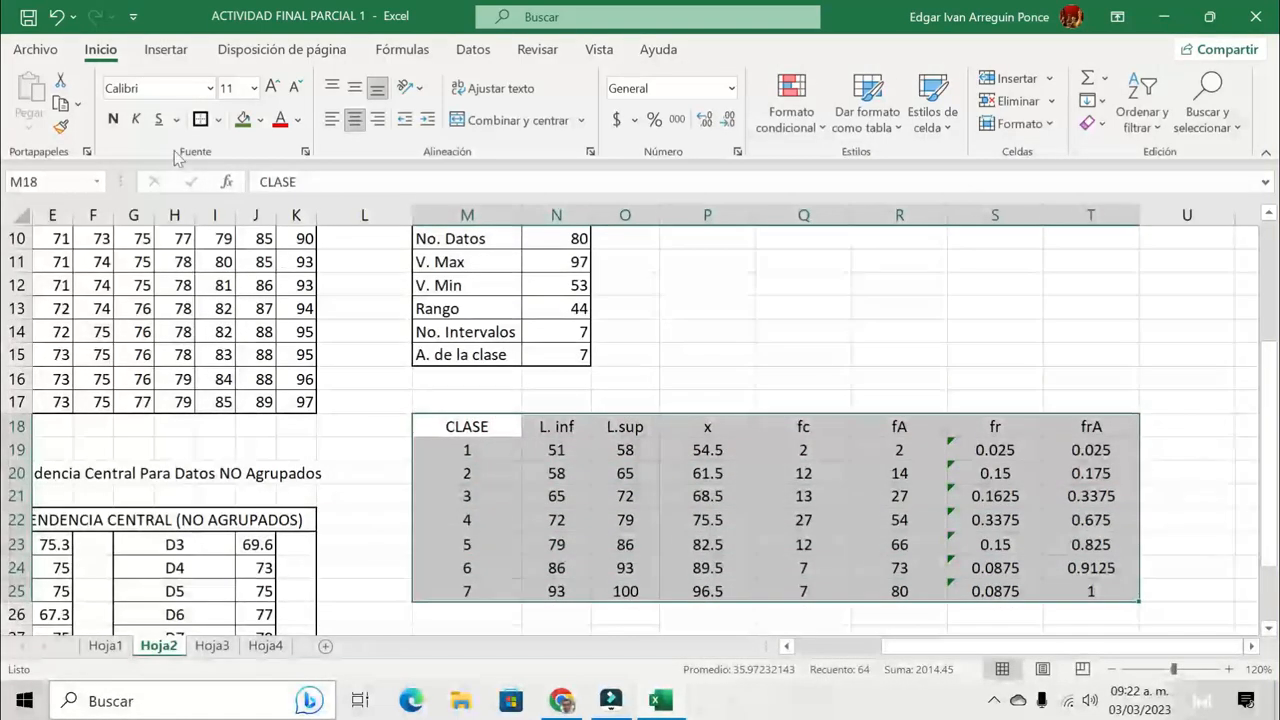
pyautogui.click(217, 120)
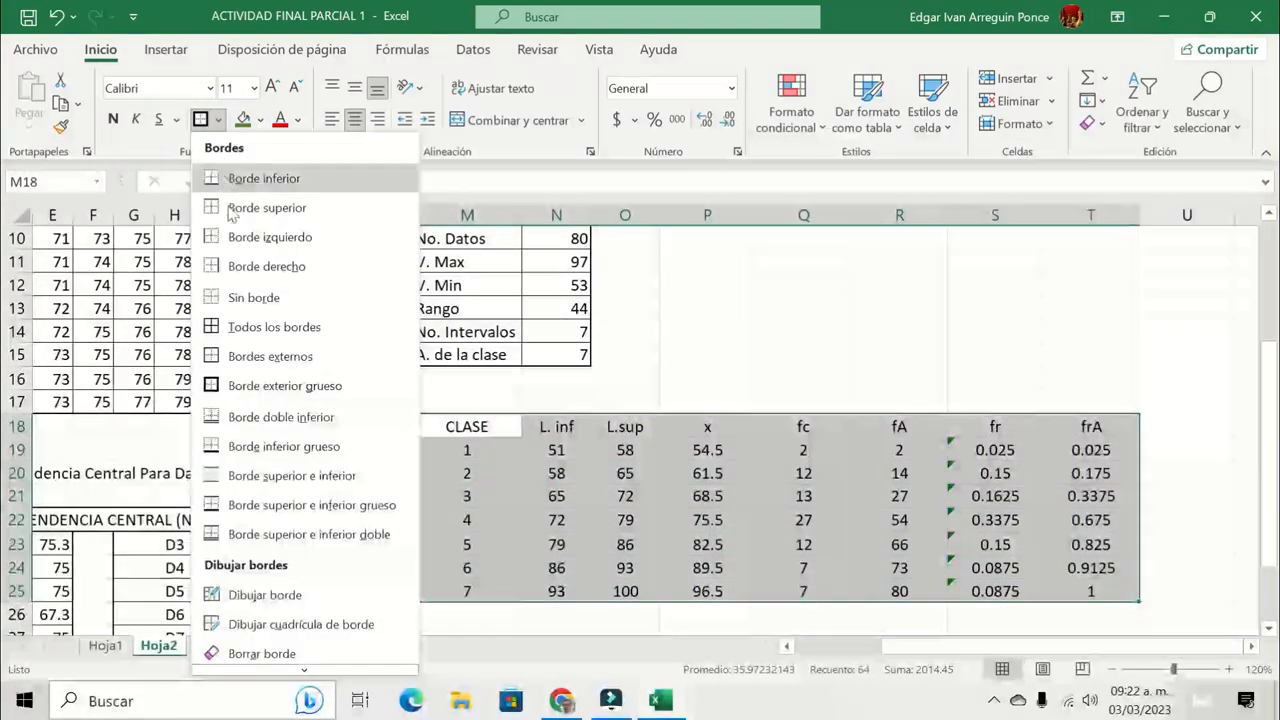
pyautogui.click(250, 327)
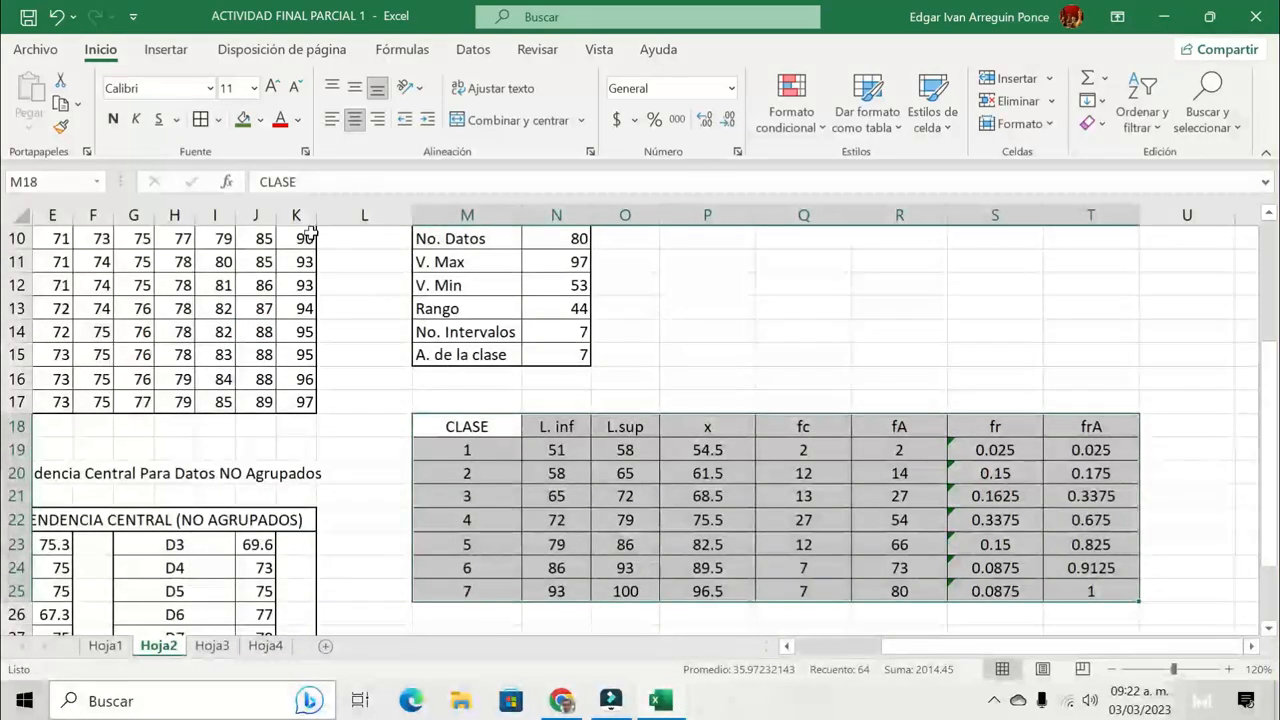
pyautogui.click(219, 120)
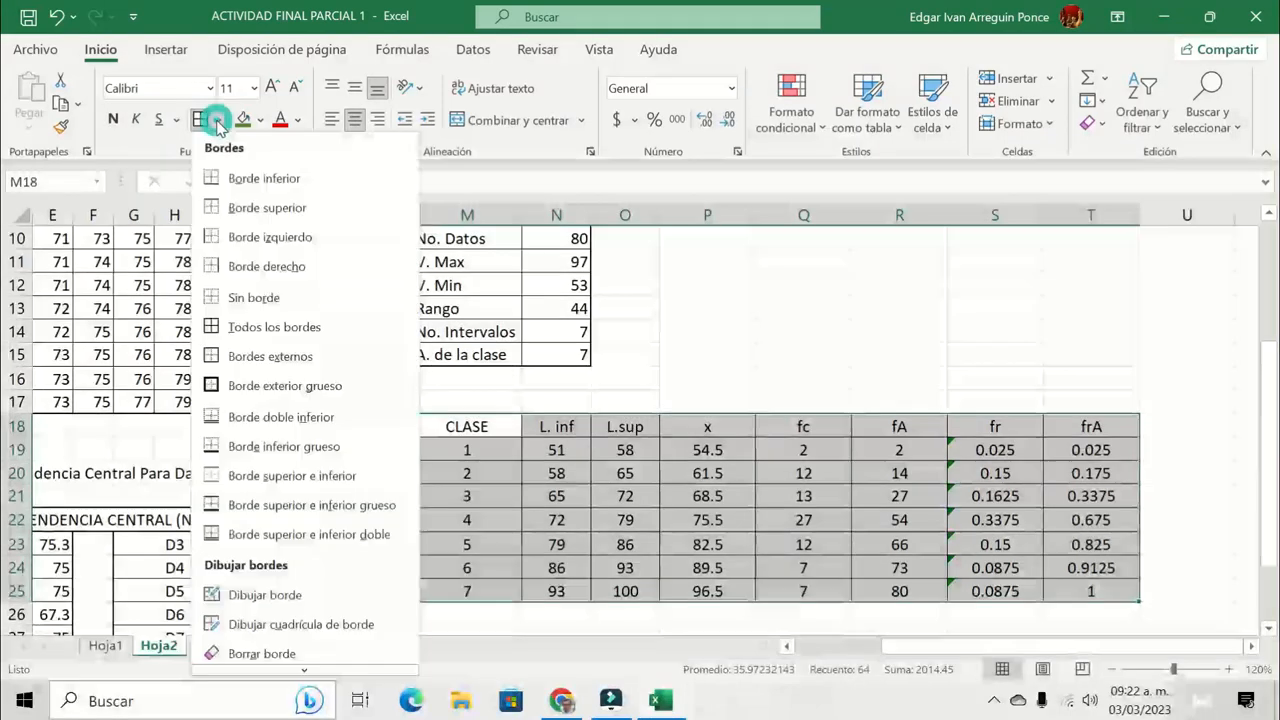
pyautogui.click(260, 387)
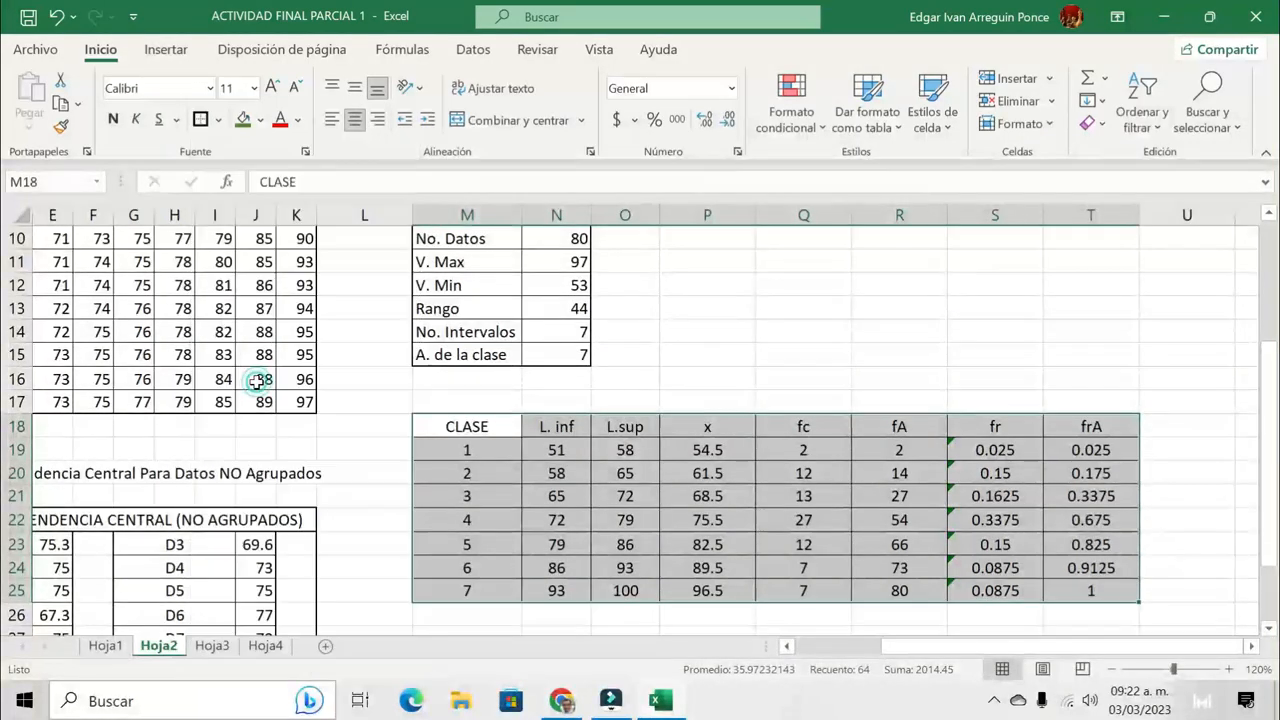
# Apply thick outside borders to the table's header row M18:T18 and to its L. inf, x, fA and frA columns
pyautogui.moveTo(527, 429); pyautogui.dragTo(538, 581)
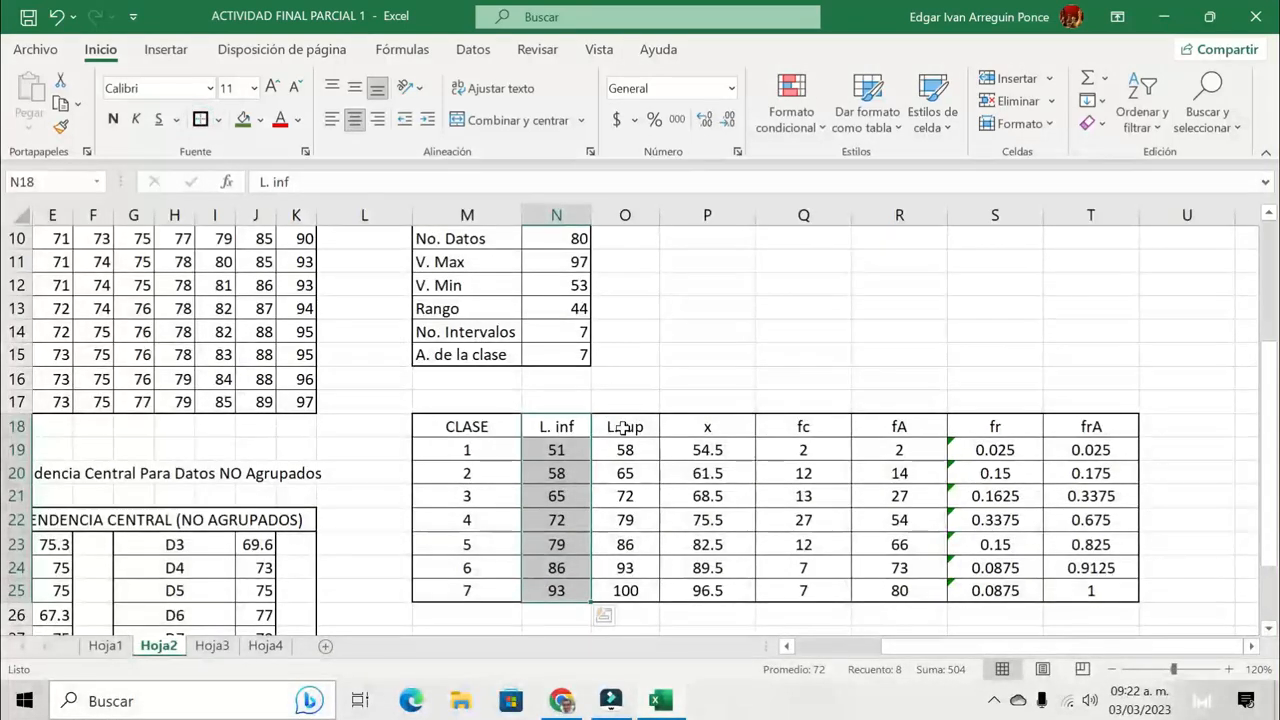
pyautogui.click(458, 433)
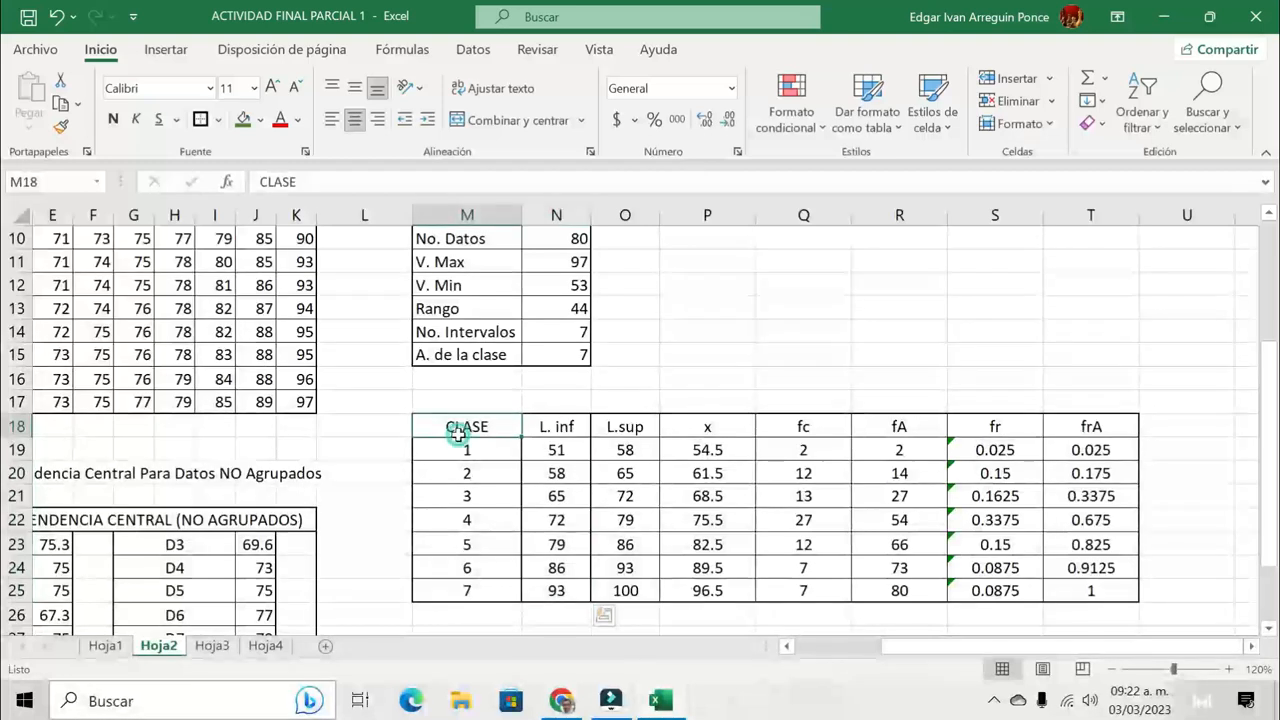
pyautogui.moveTo(458, 427); pyautogui.dragTo(1070, 427)
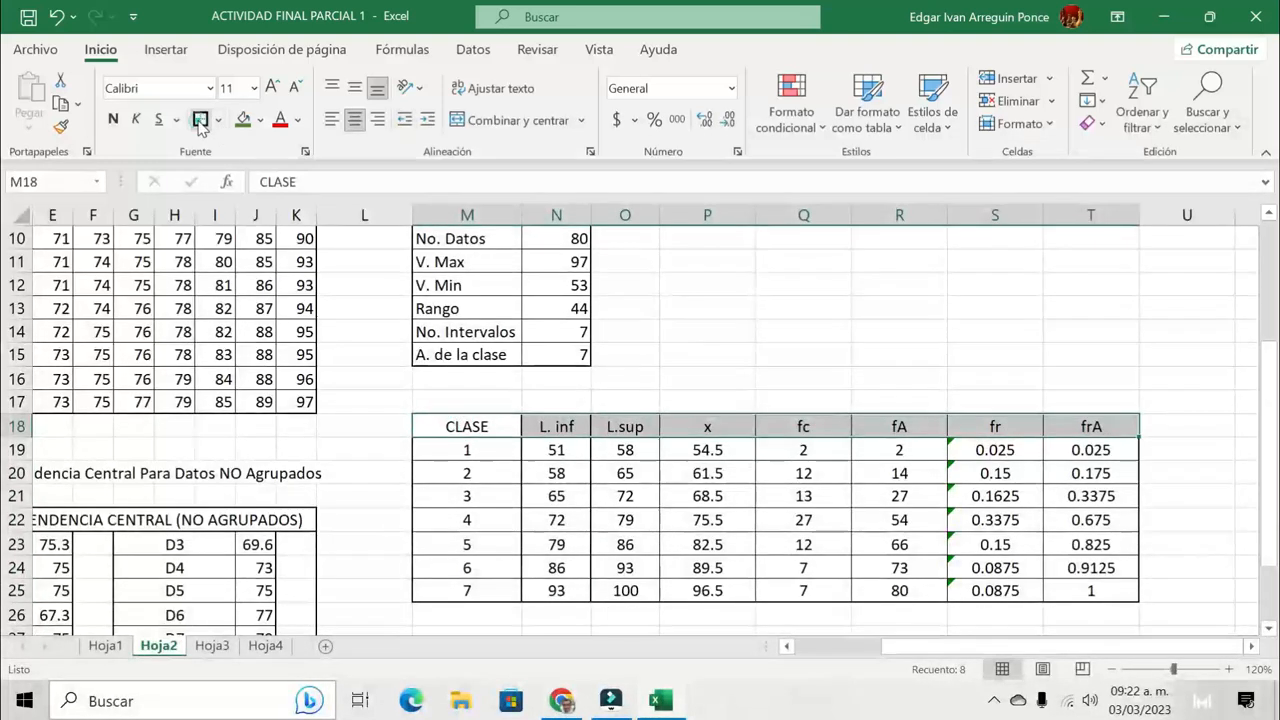
pyautogui.moveTo(714, 425); pyautogui.dragTo(697, 578)
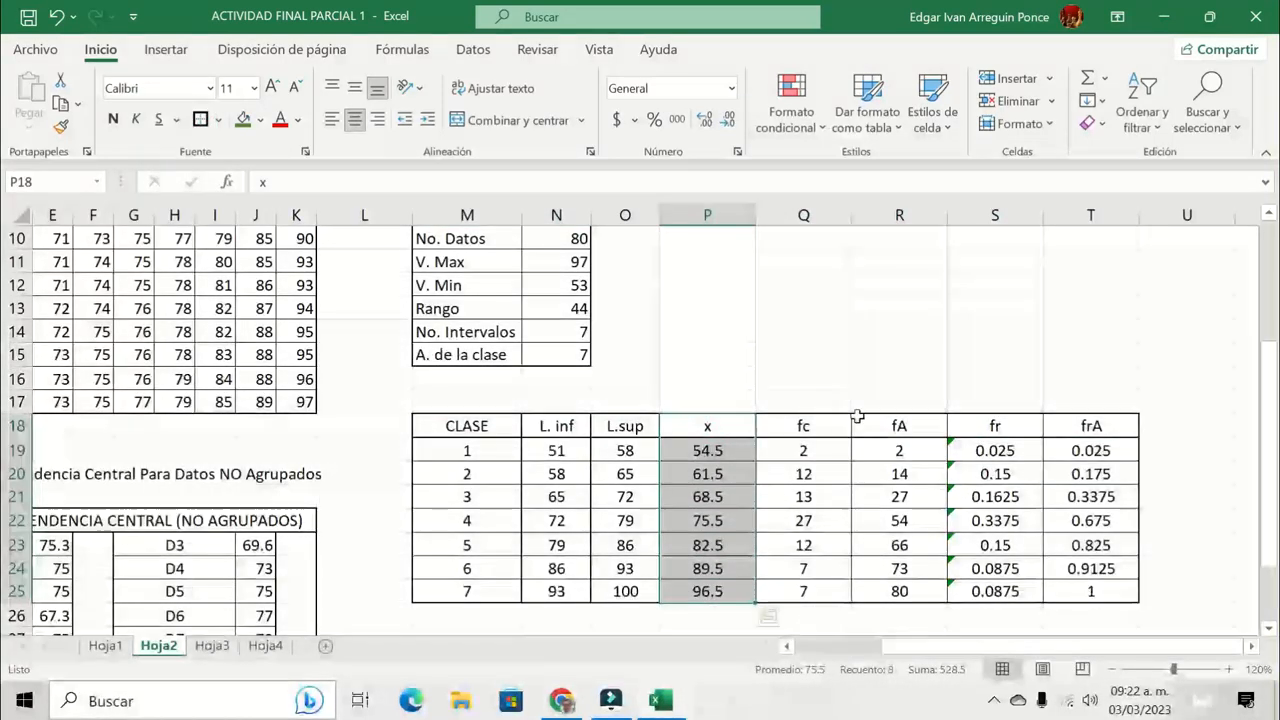
pyautogui.click(895, 426)
pyautogui.moveTo(895, 426); pyautogui.dragTo(899, 591)
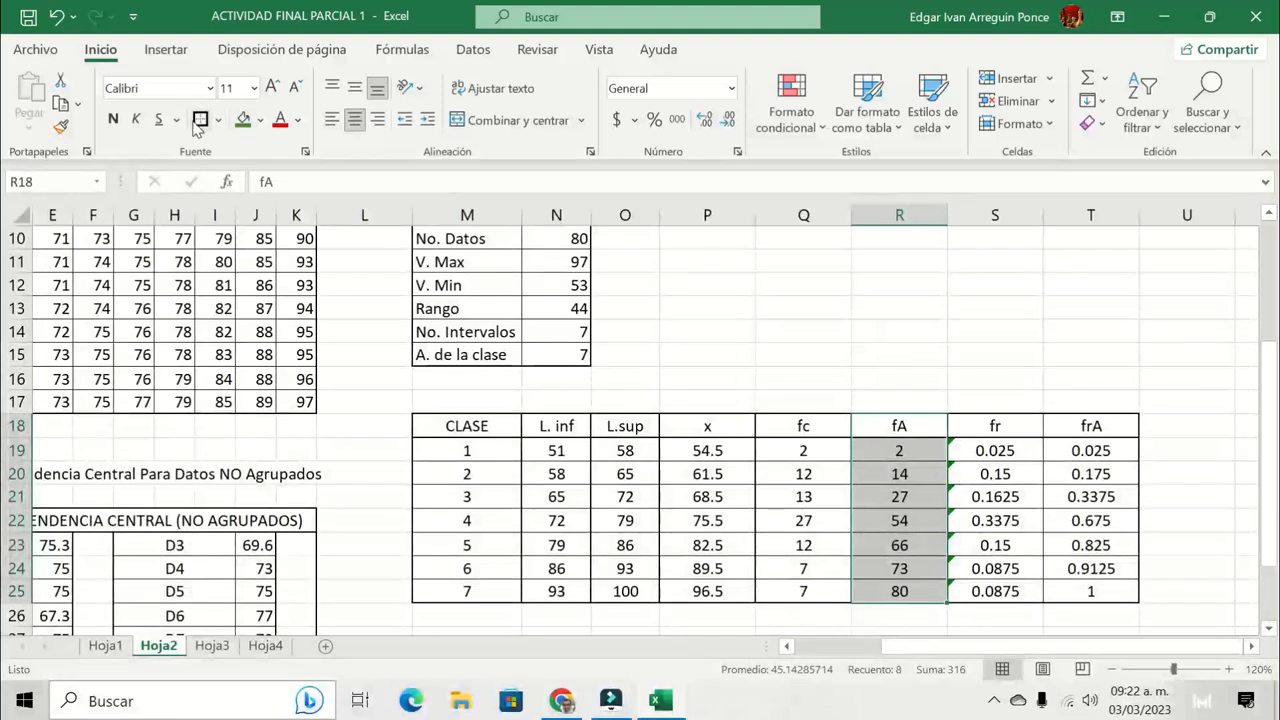
pyautogui.moveTo(1091, 426); pyautogui.dragTo(1095, 590)
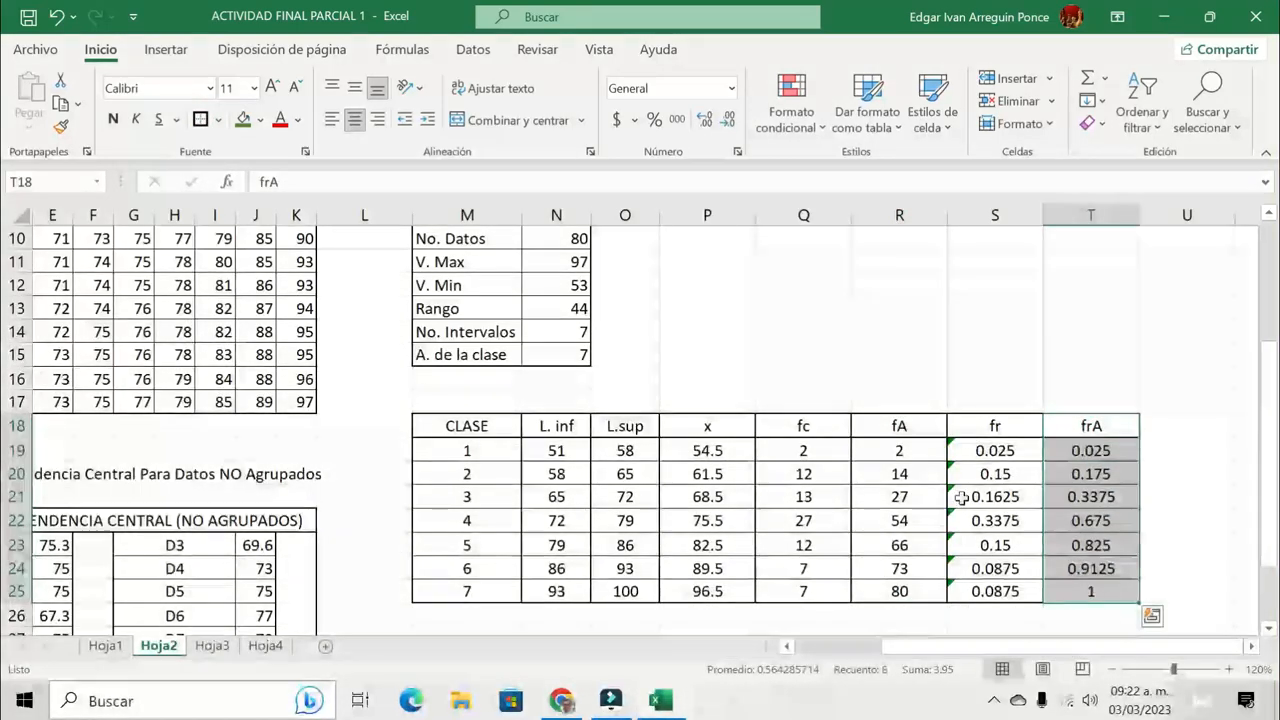
# Merge and center M17:T17 above the frequency table and enter the title DINERO INVERTIDO EN EL ALMUERZO POR ALUMNOS DE 4TO SEMESTRE
pyautogui.moveTo(451, 393); pyautogui.dragTo(1100, 402)
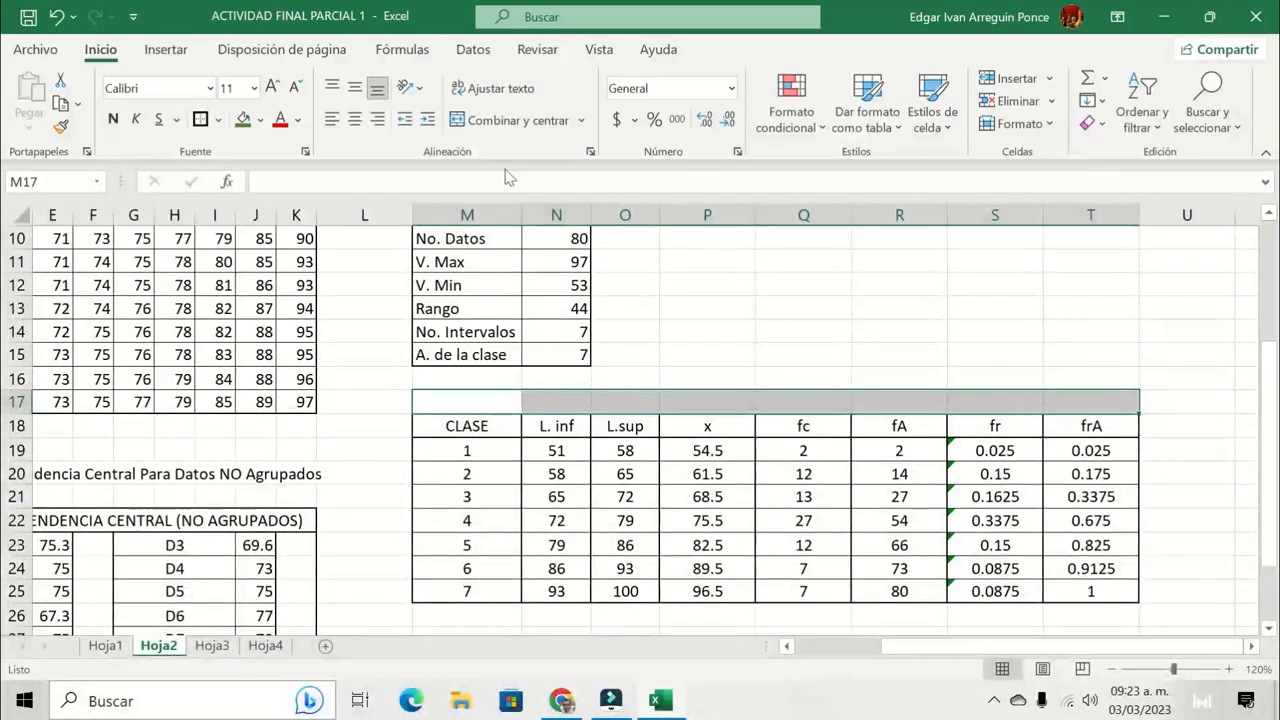
pyautogui.click(505, 120)
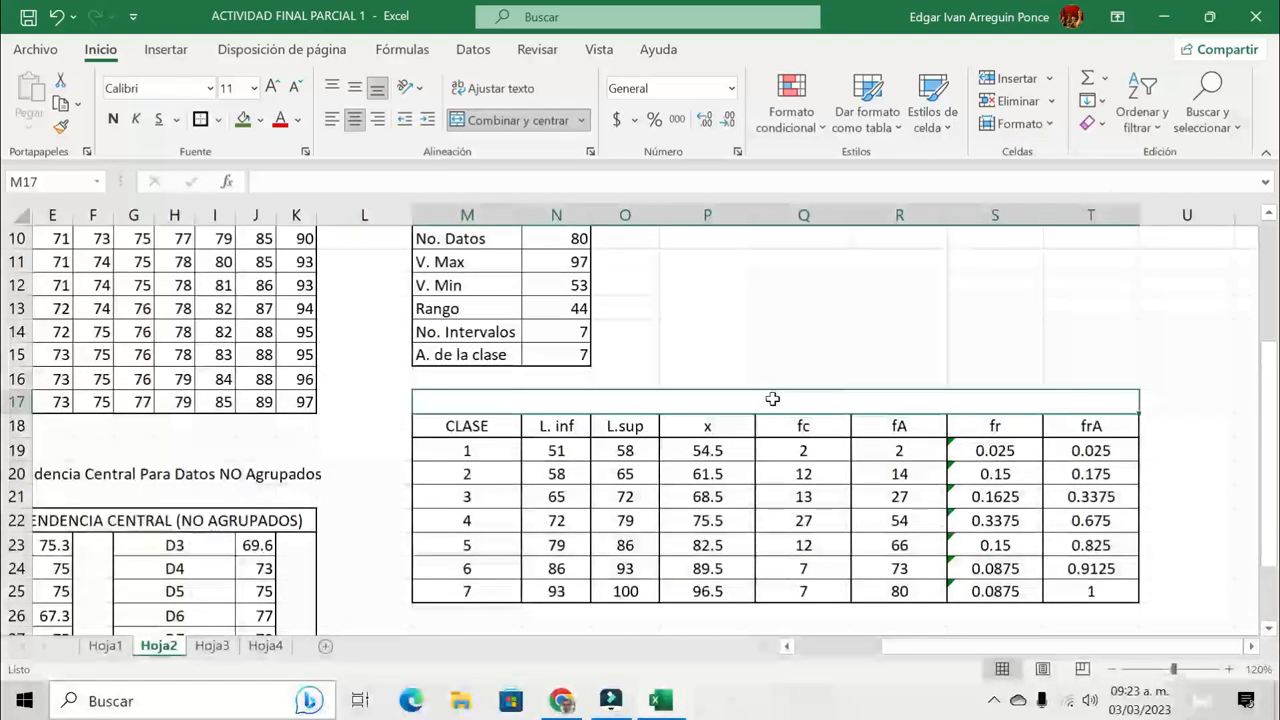
pyautogui.moveTo(963, 648); pyautogui.dragTo(880, 648)
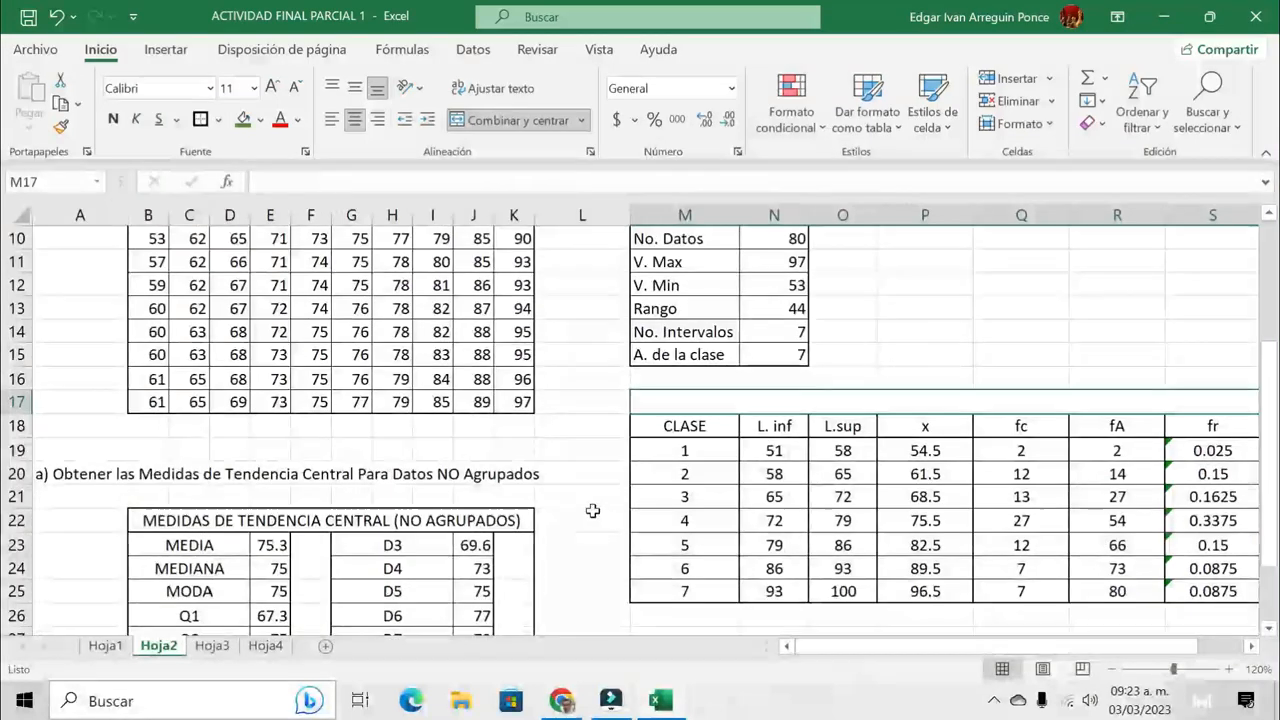
pyautogui.scroll(3, 593, 511)
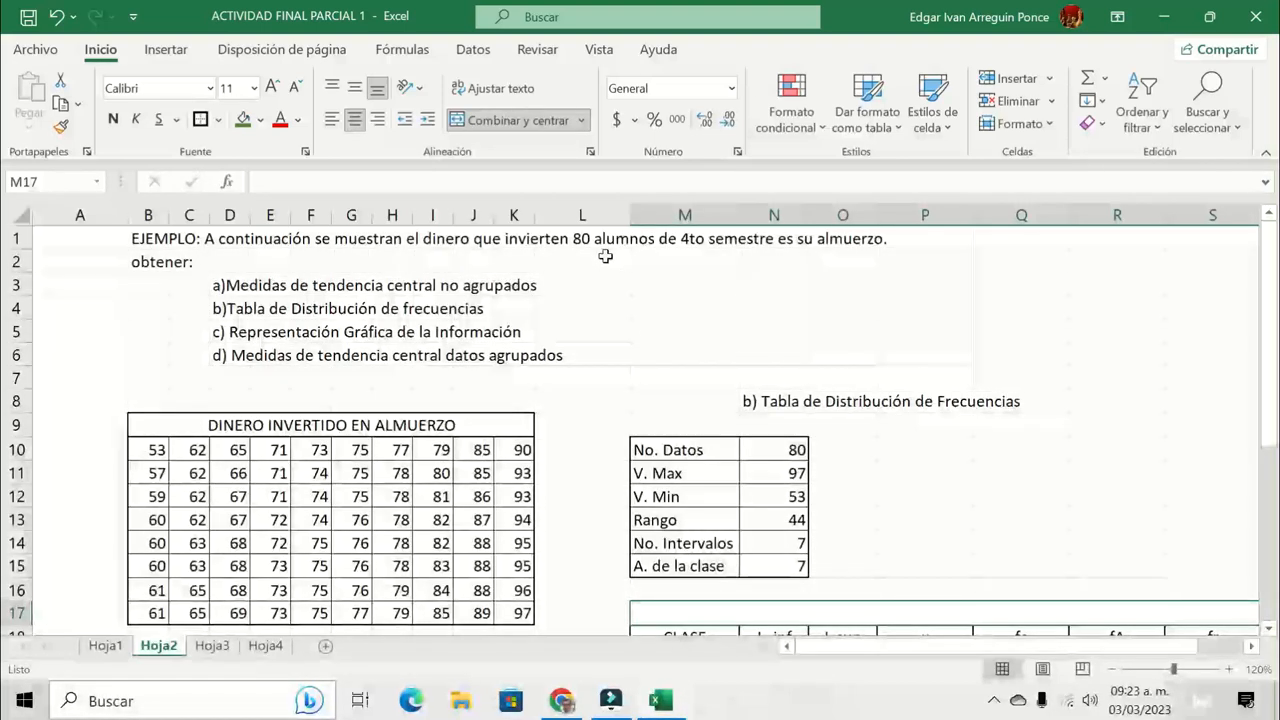
pyautogui.scroll(-3, 620, 257)
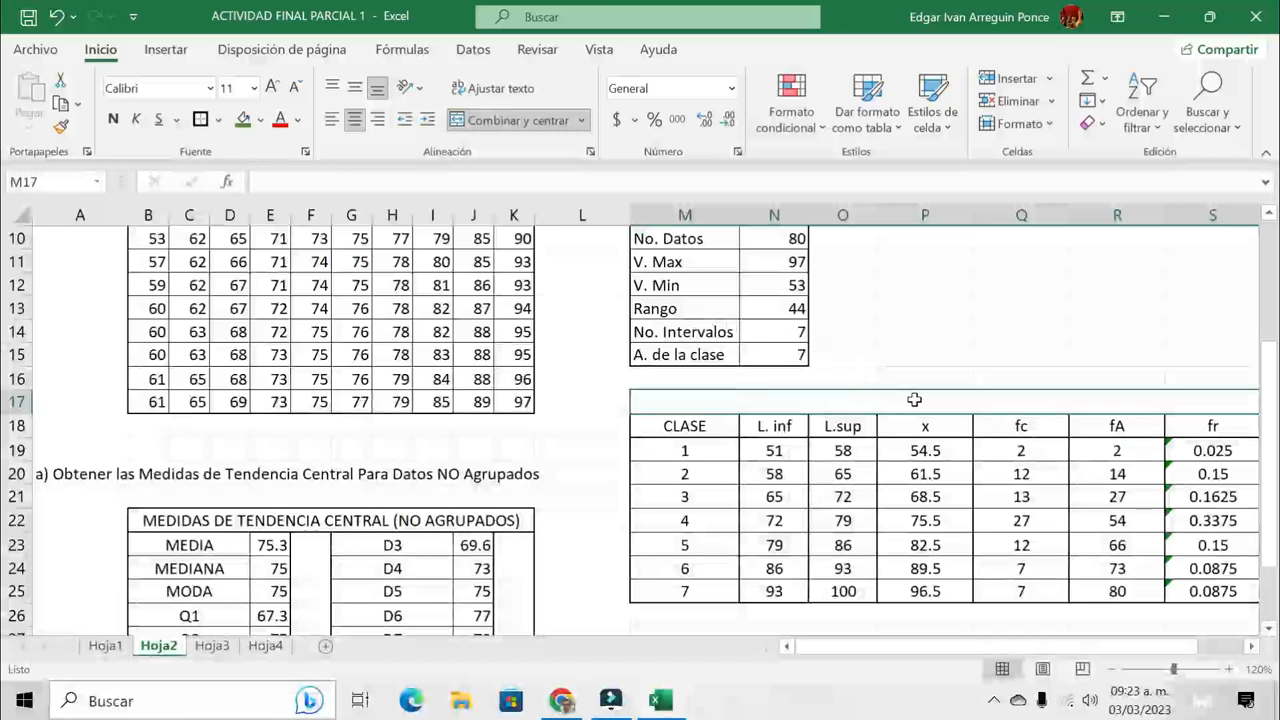
pyautogui.write('DINERO ')
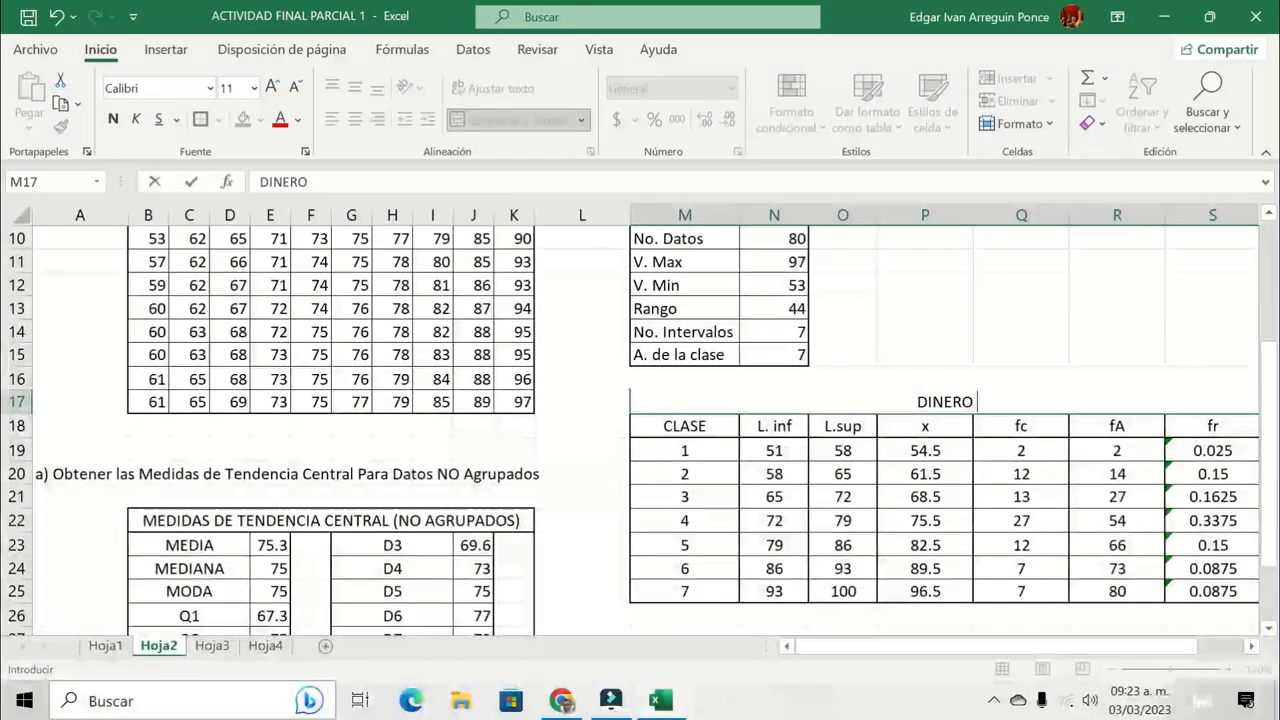
pyautogui.write('INVERT')
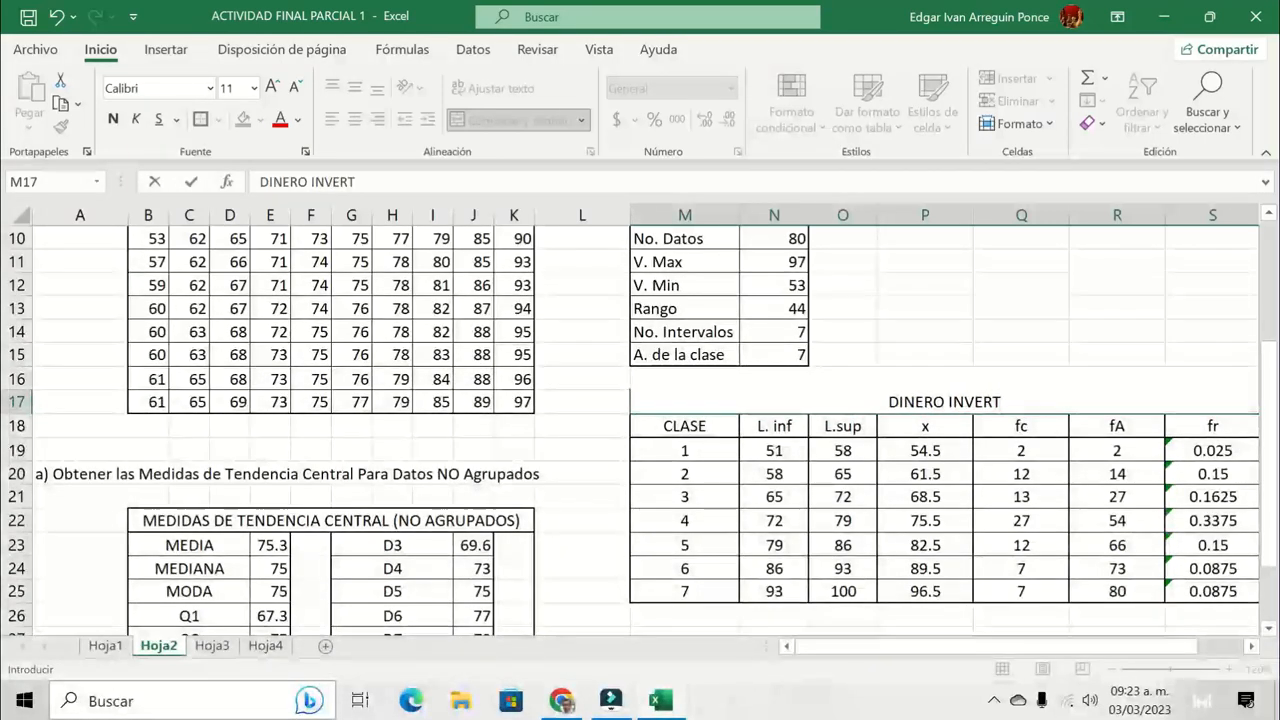
pyautogui.write('IDO EN ')
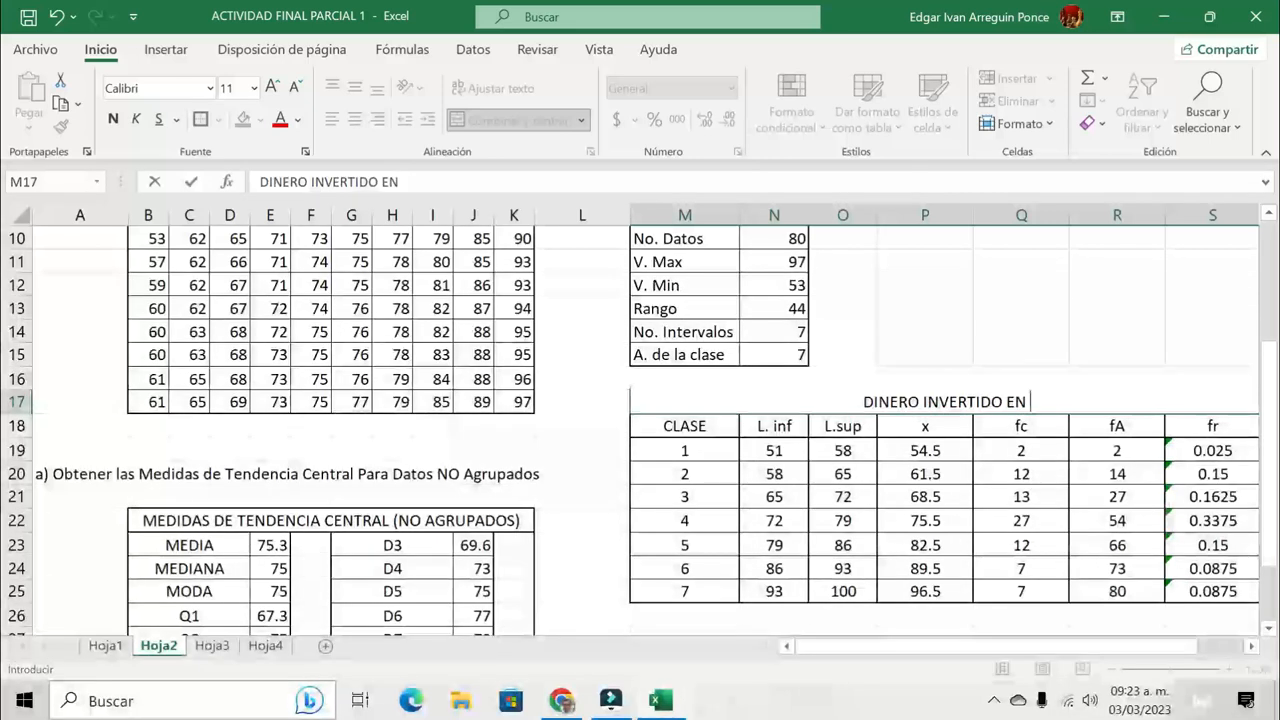
pyautogui.write('EL ALMUER')
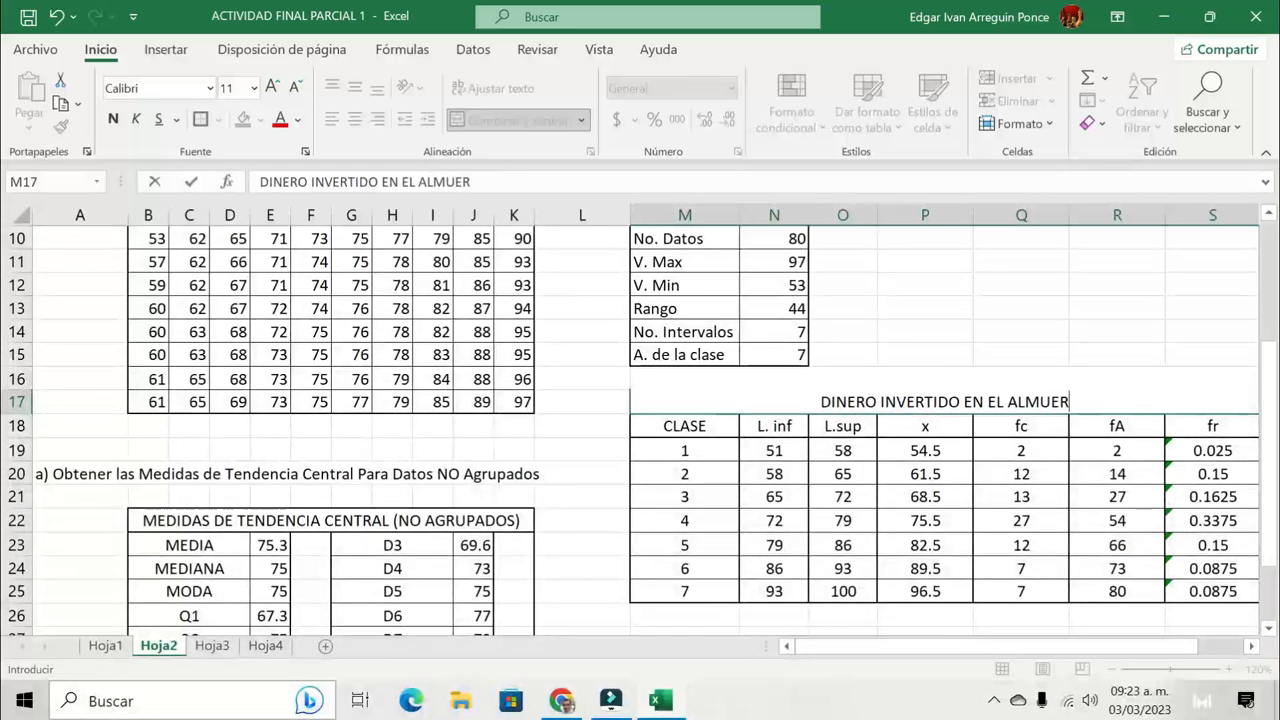
pyautogui.write('ZO POR ALUMNOS ')
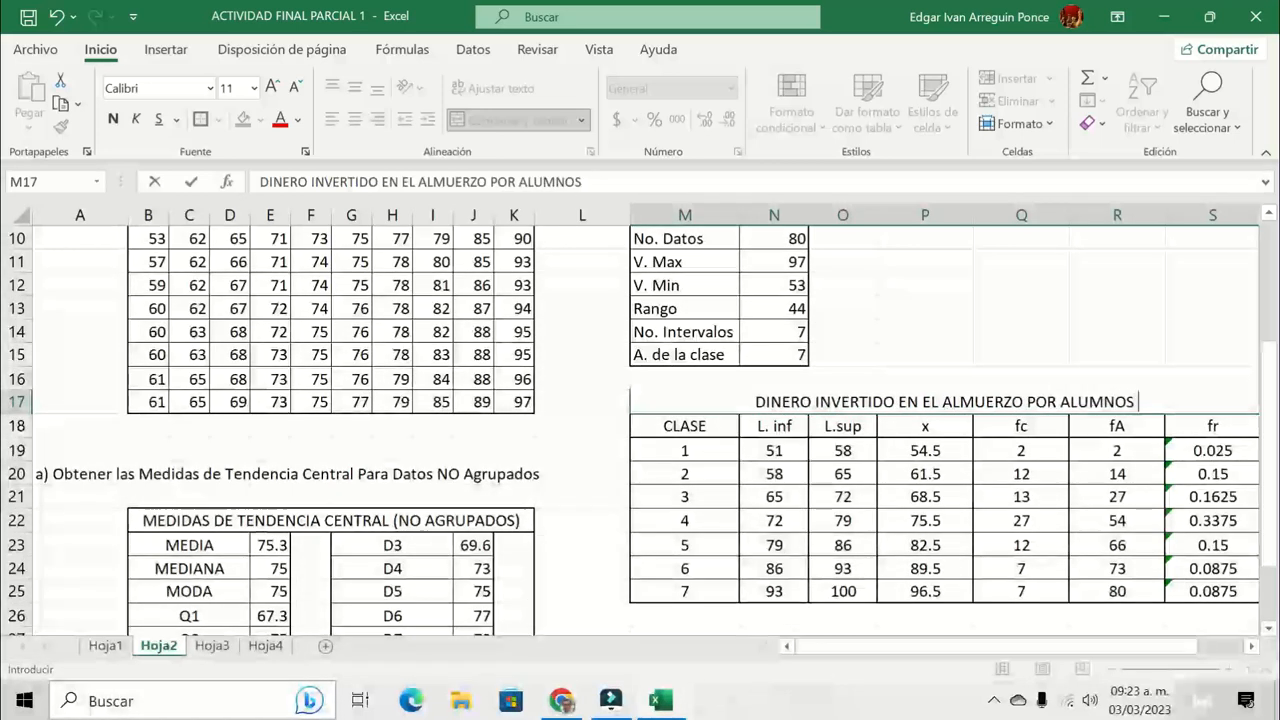
pyautogui.write('DE CUARTO ')
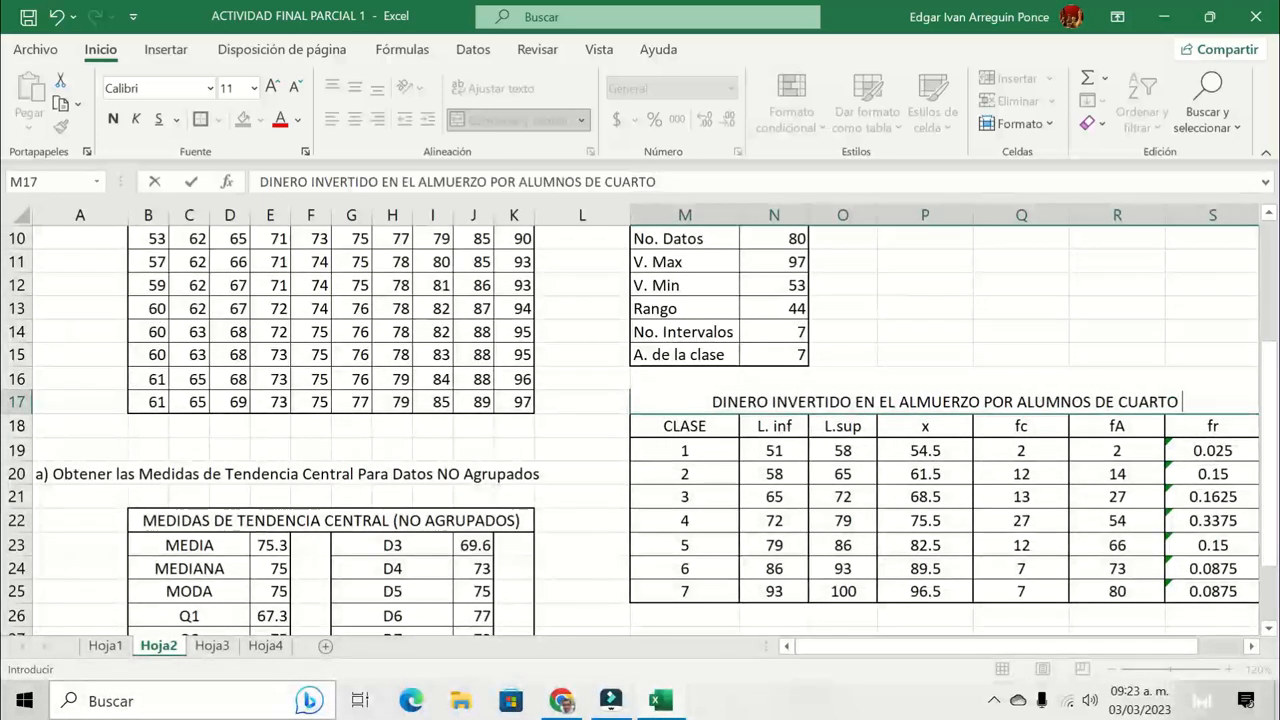
pyautogui.write('SE')
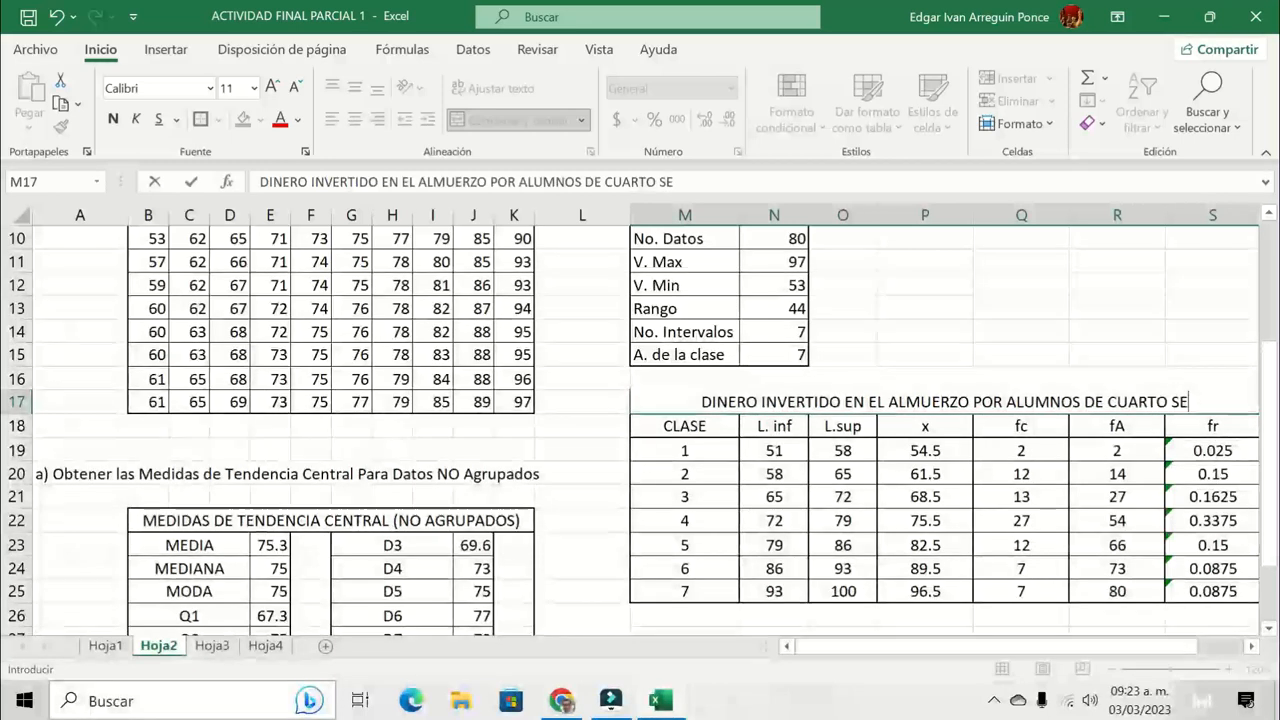
pyautogui.press('BackSpace')
pyautogui.press('BackSpace')
pyautogui.press('BackSpace')
pyautogui.press('BackSpace')
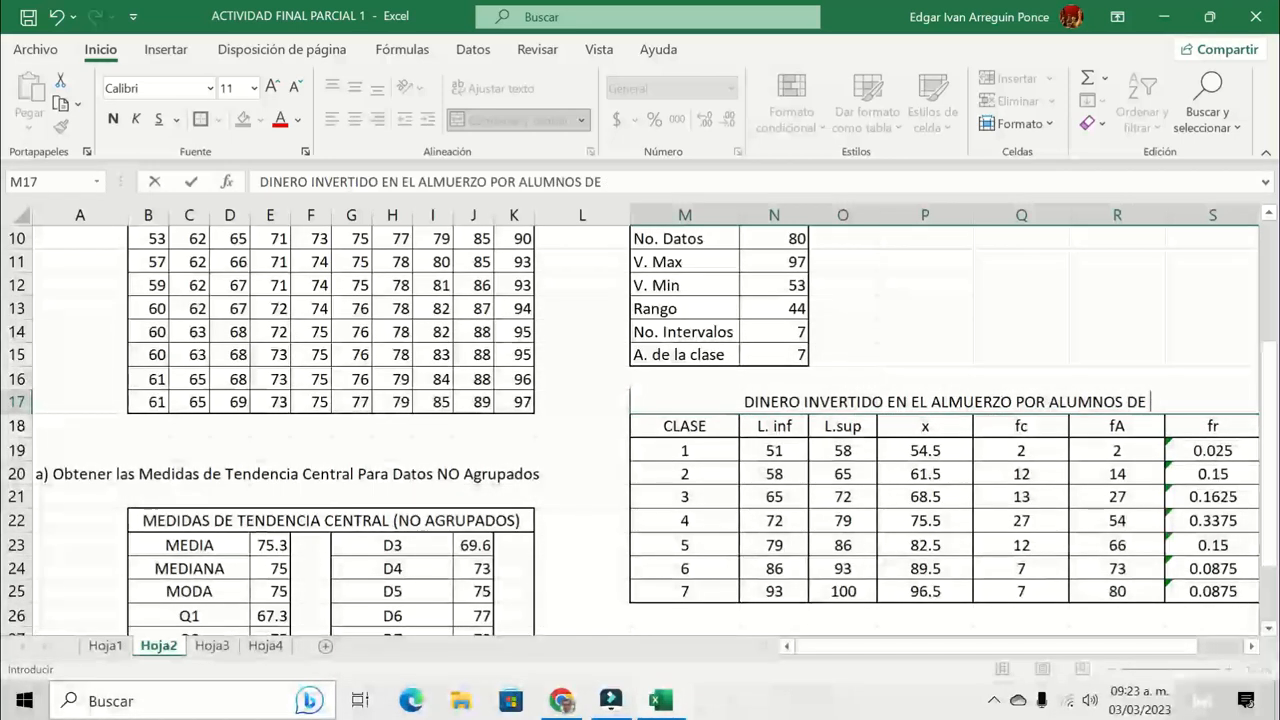
pyautogui.write('4TO SEMESTRE')
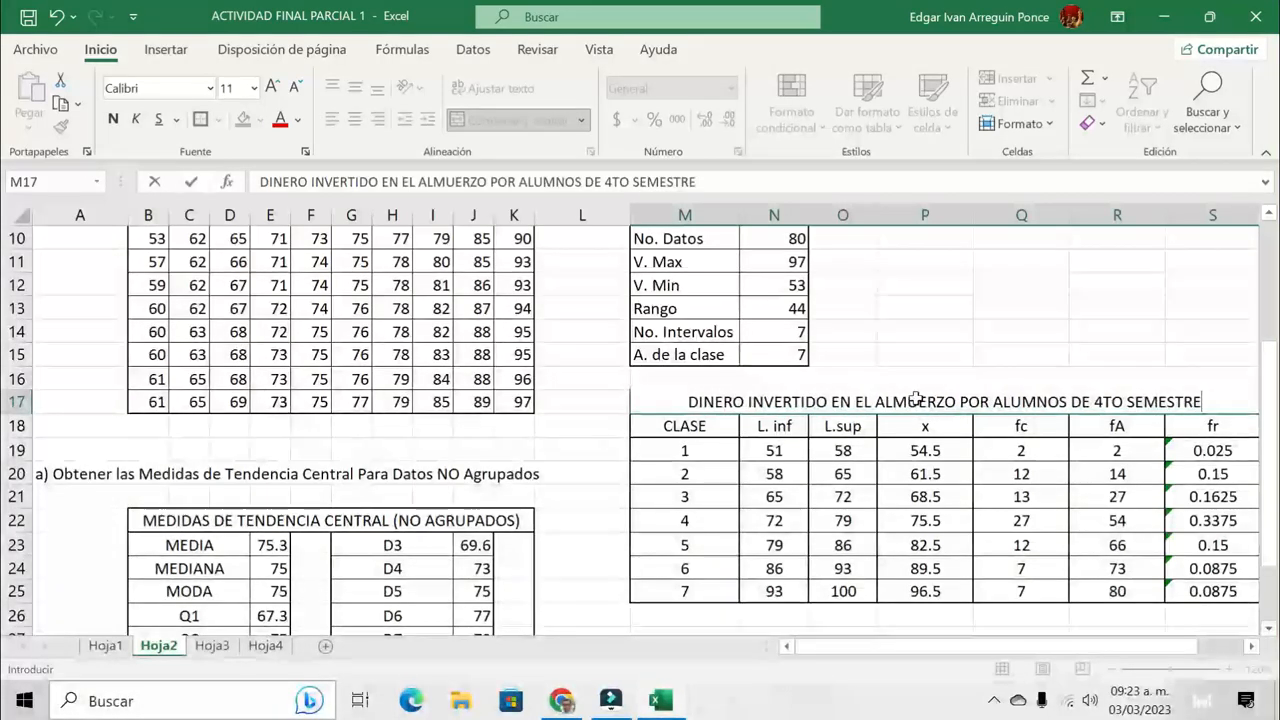
pyautogui.press('Return')
# Apply a thick outside border to the merged title row M17:T17 of the frequency table
pyautogui.scroll(-1, 957, 592)
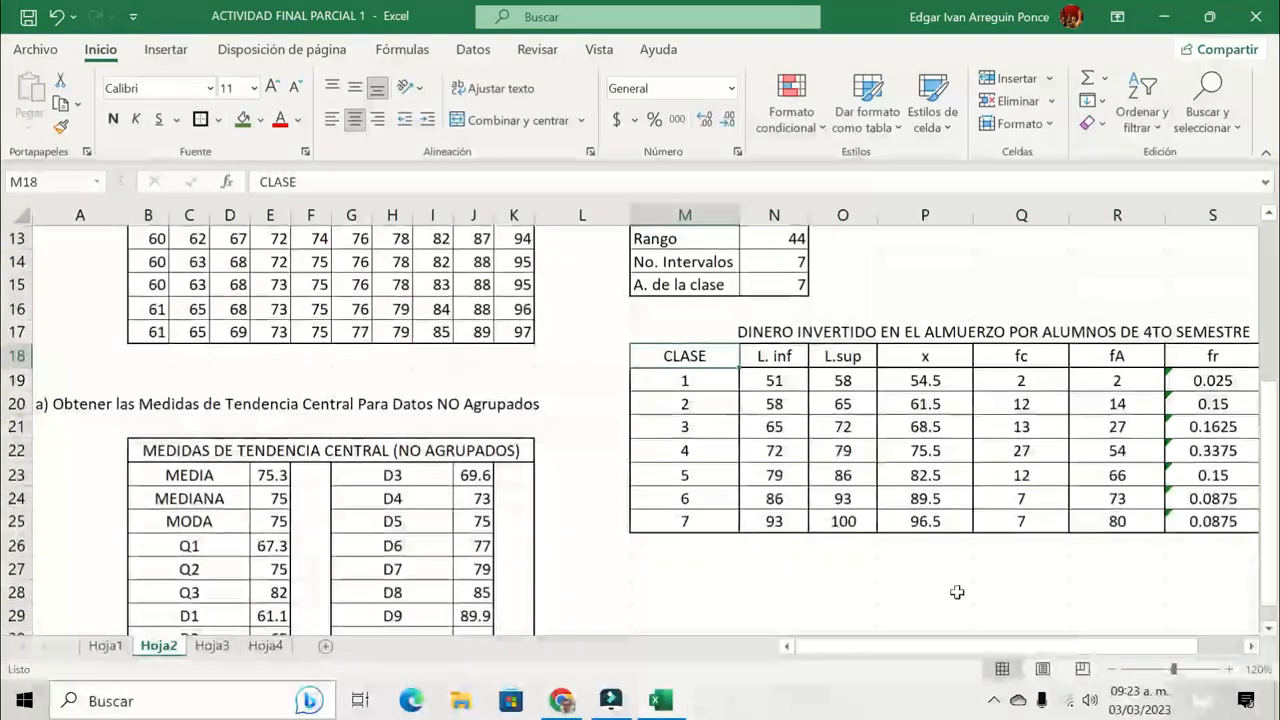
pyautogui.hscroll(3, 521, 340)
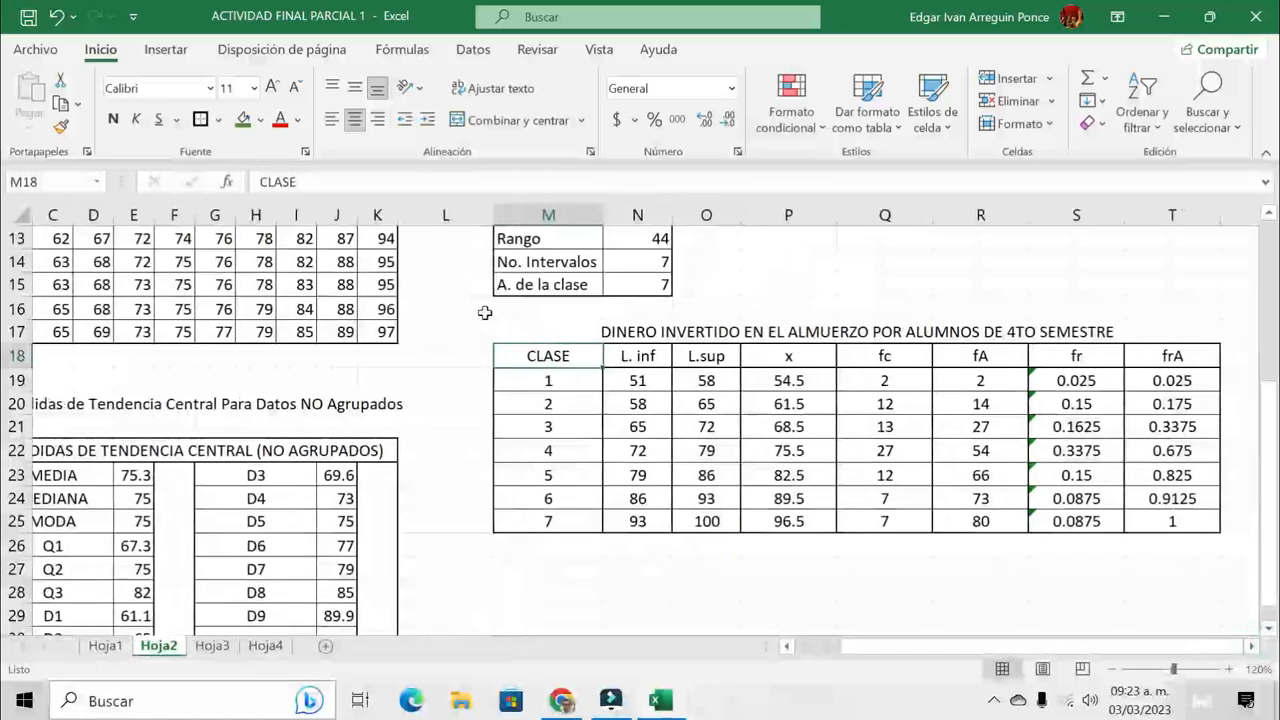
pyautogui.click(521, 336)
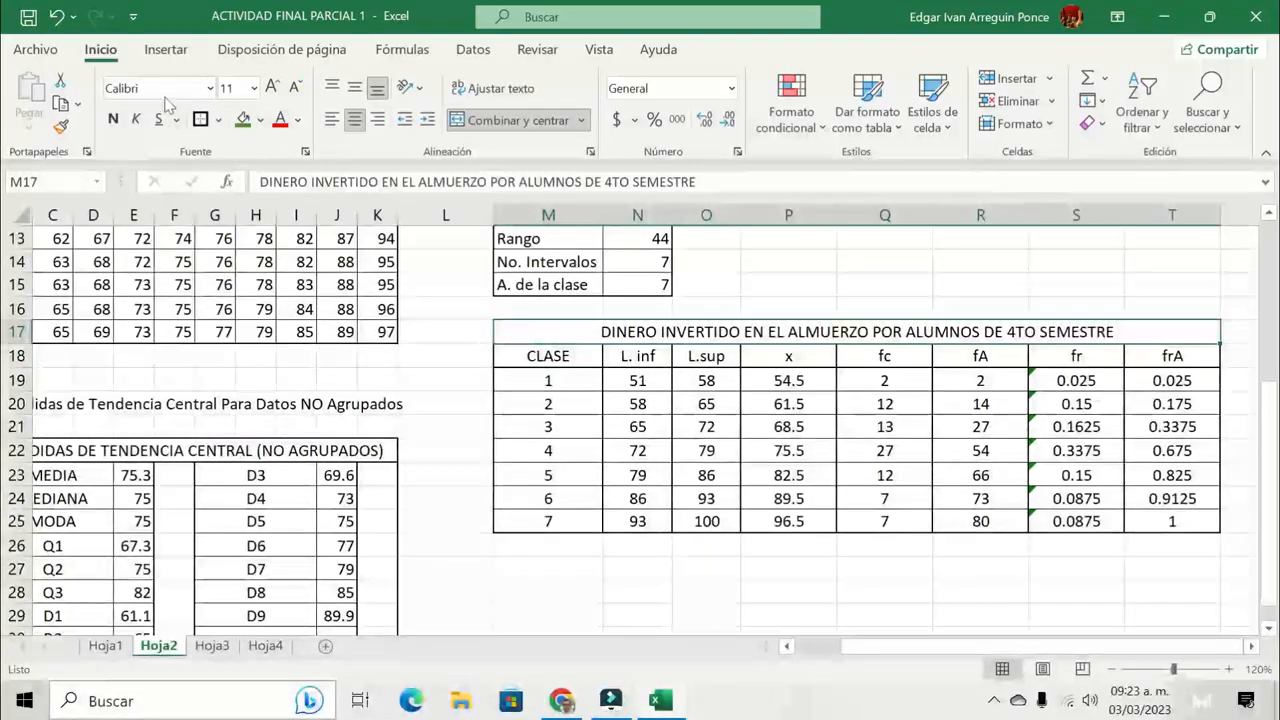
pyautogui.click(200, 119)
pyautogui.click(706, 475)
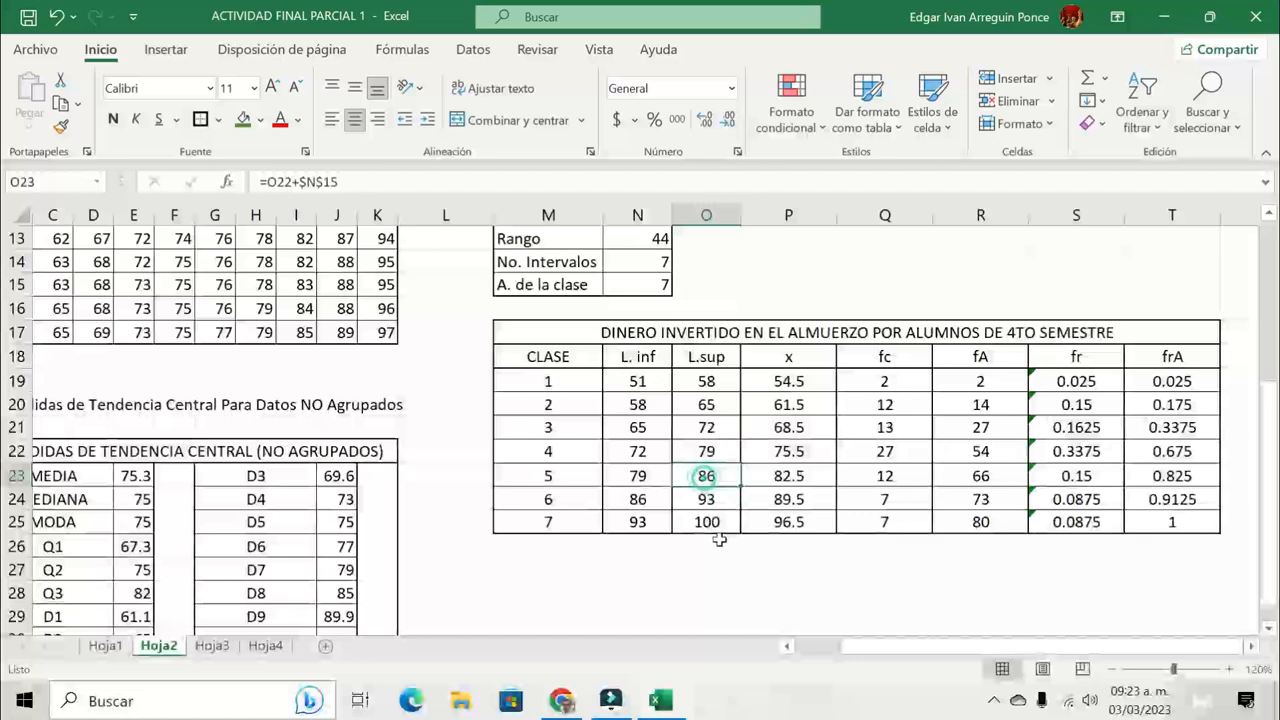
# Fill the frequency table's title and header rows, M17:T18, with Verde, Énfasis 6, Claro 40%
pyautogui.moveTo(526, 328); pyautogui.dragTo(773, 357)
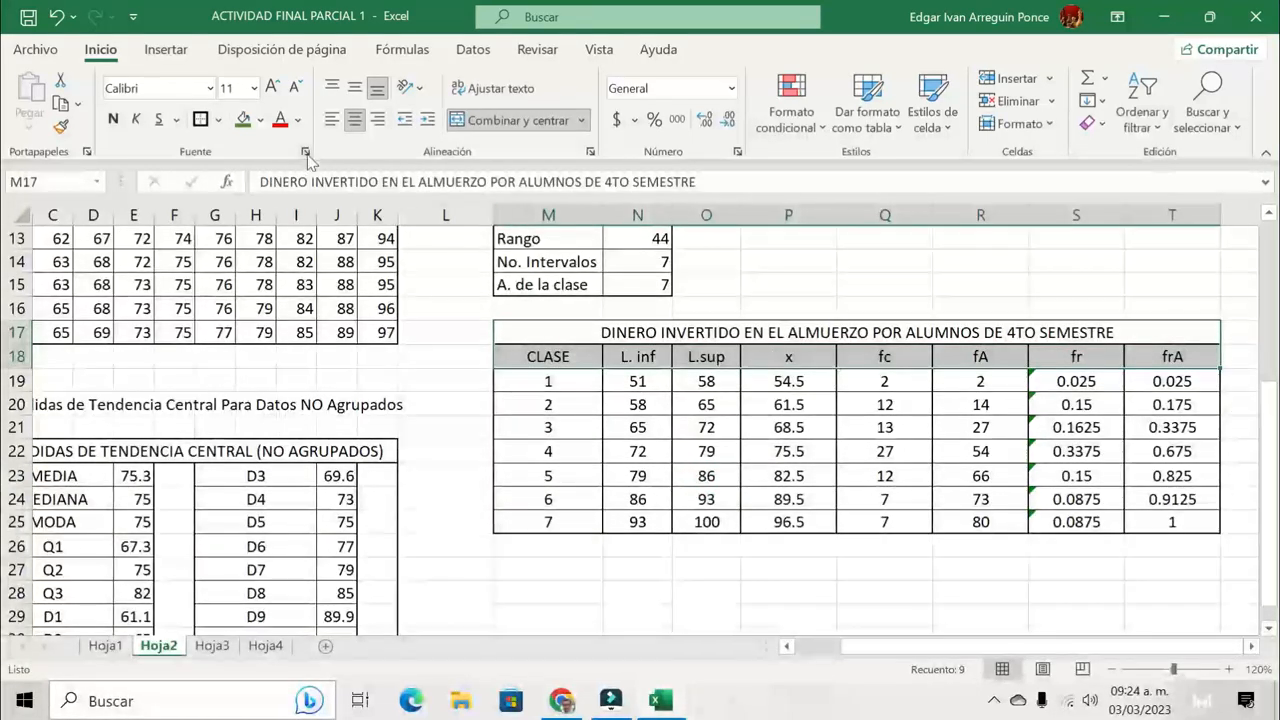
pyautogui.click(259, 119)
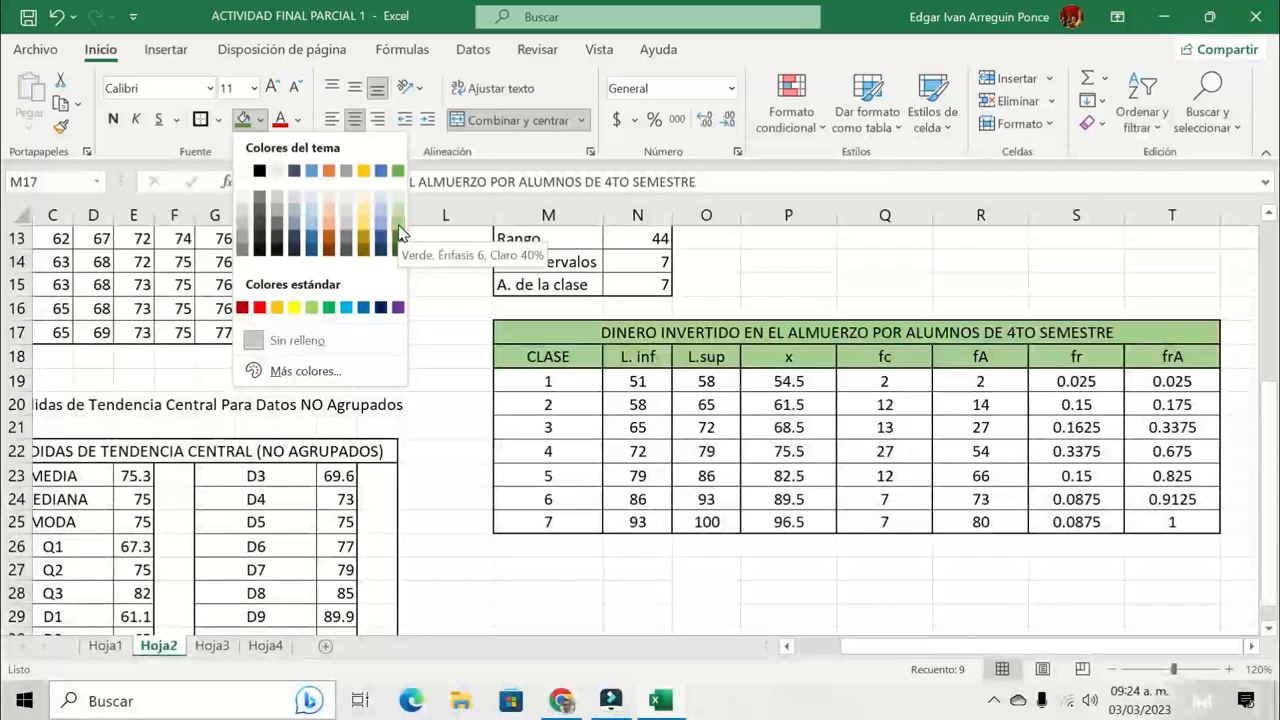
pyautogui.click(398, 232)
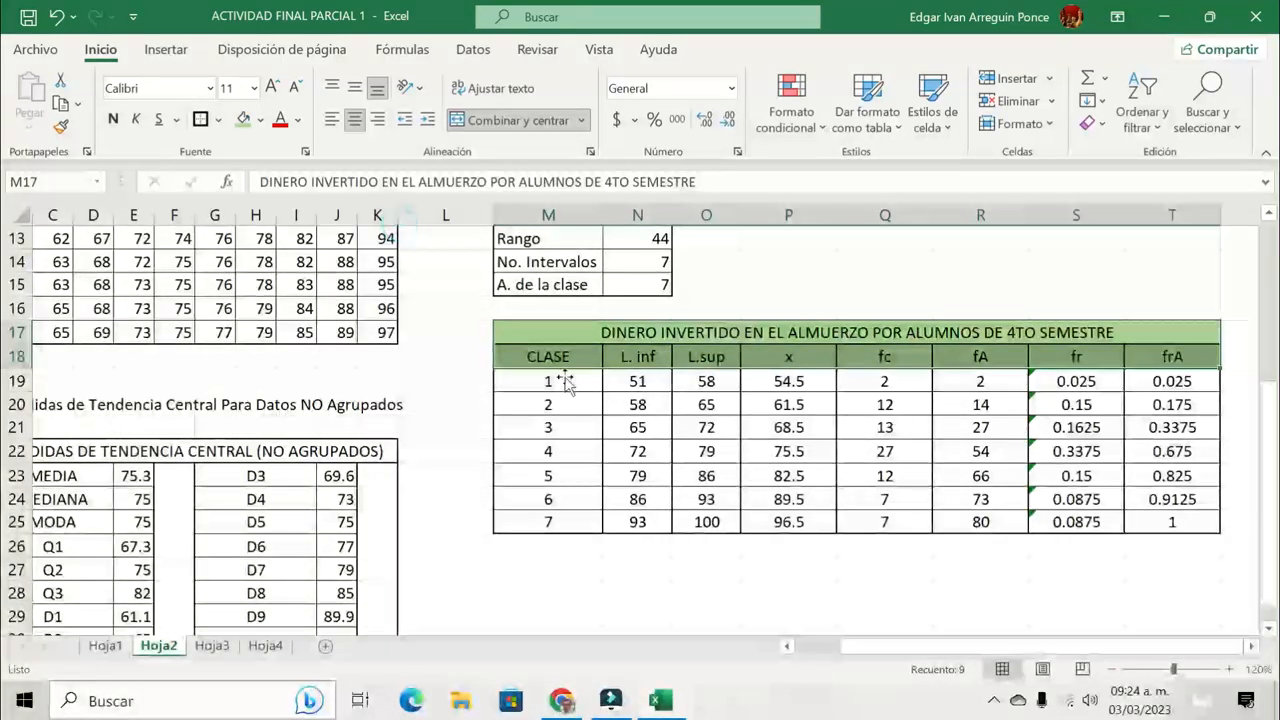
pyautogui.click(706, 433)
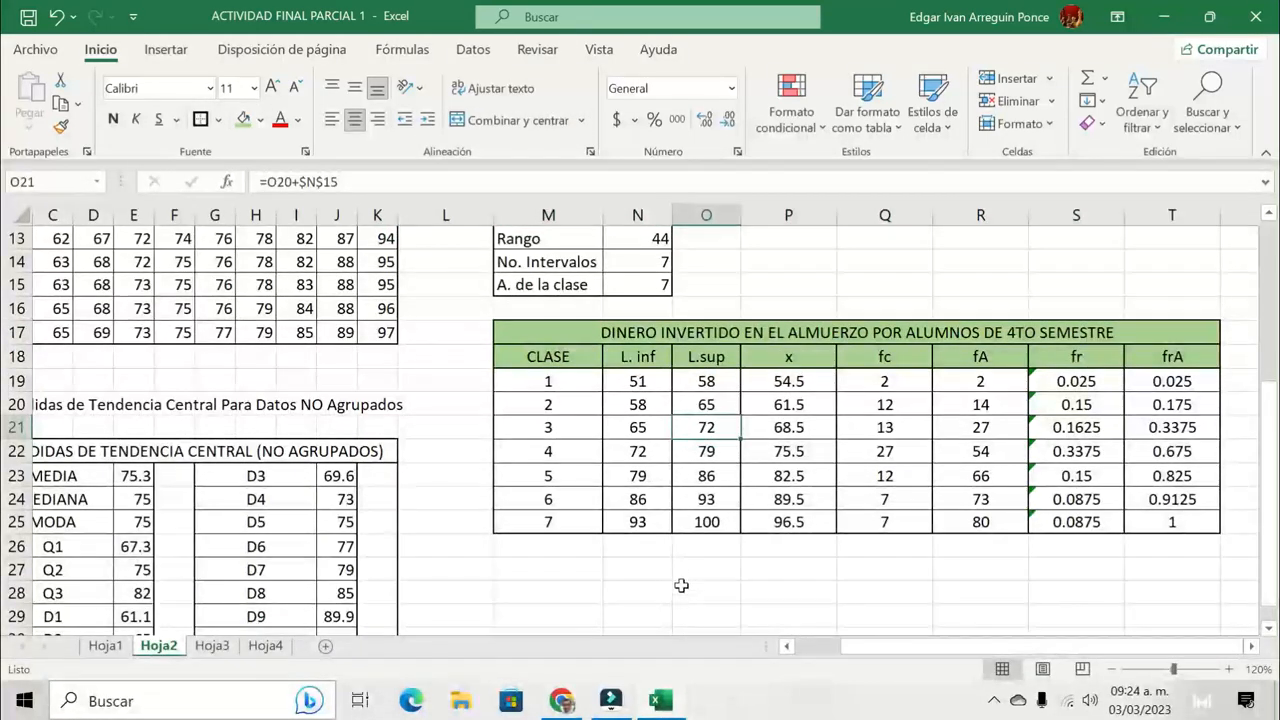
# Shade the rows of classes 2, 4 and 6 (M20:T20, M22:T22 and M24:T24) with the lightest theme green
pyautogui.click(545, 404)
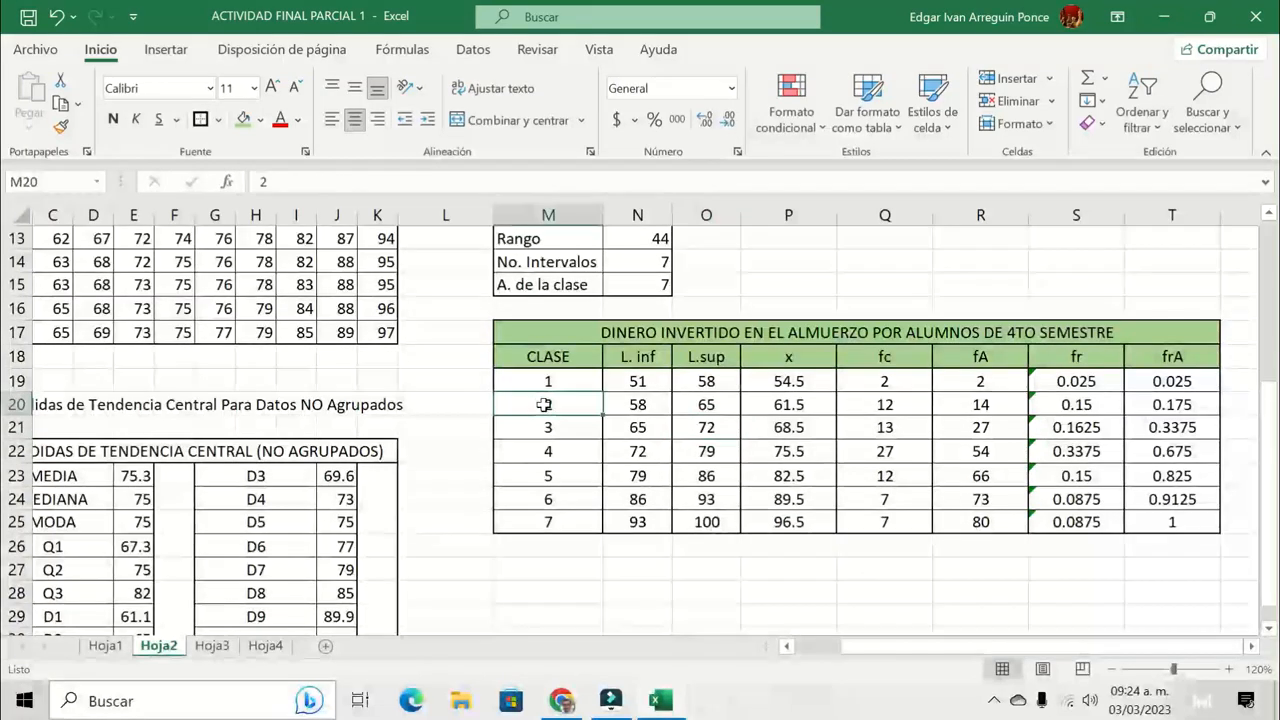
pyautogui.moveTo(722, 412); pyautogui.dragTo(1150, 404)
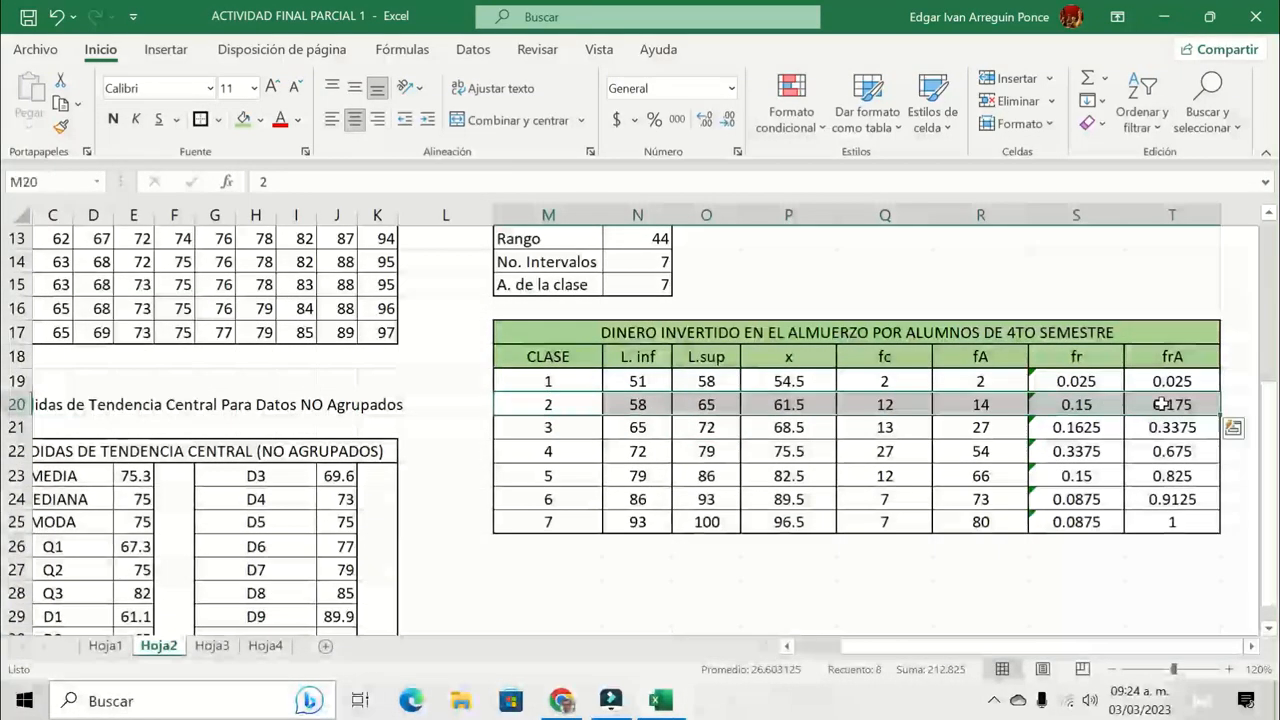
pyautogui.click(262, 120)
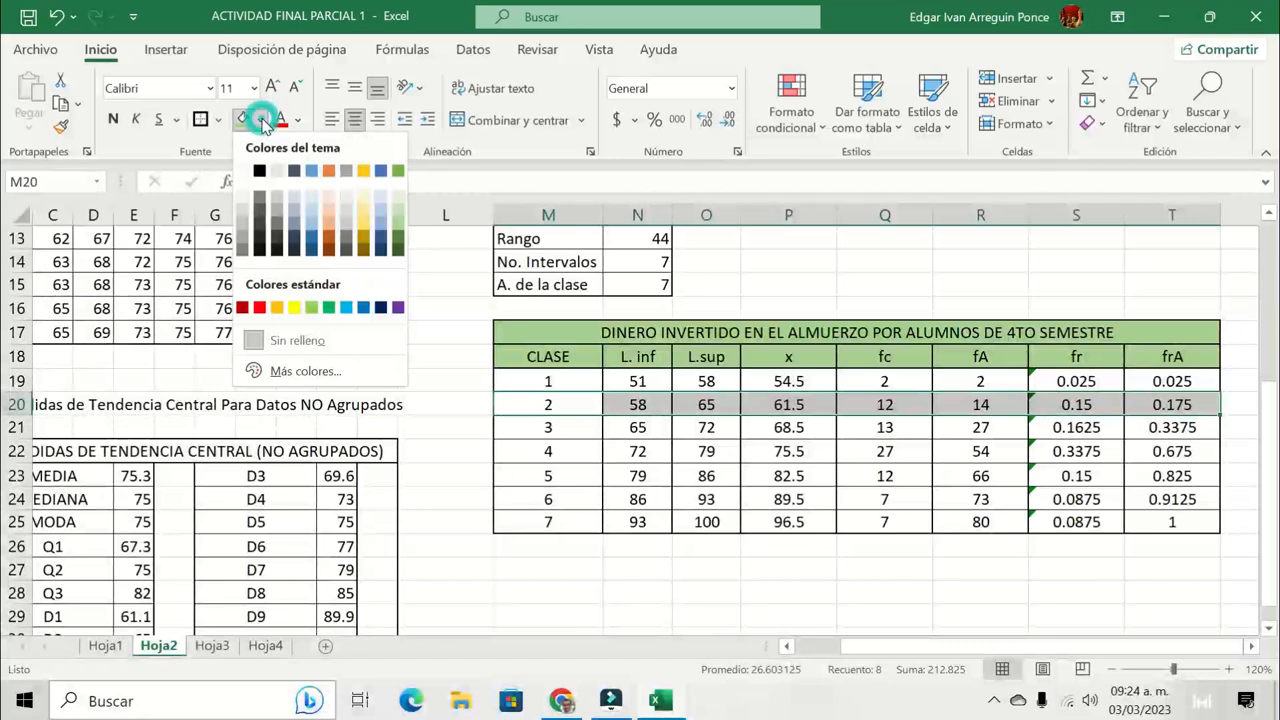
pyautogui.click(400, 210)
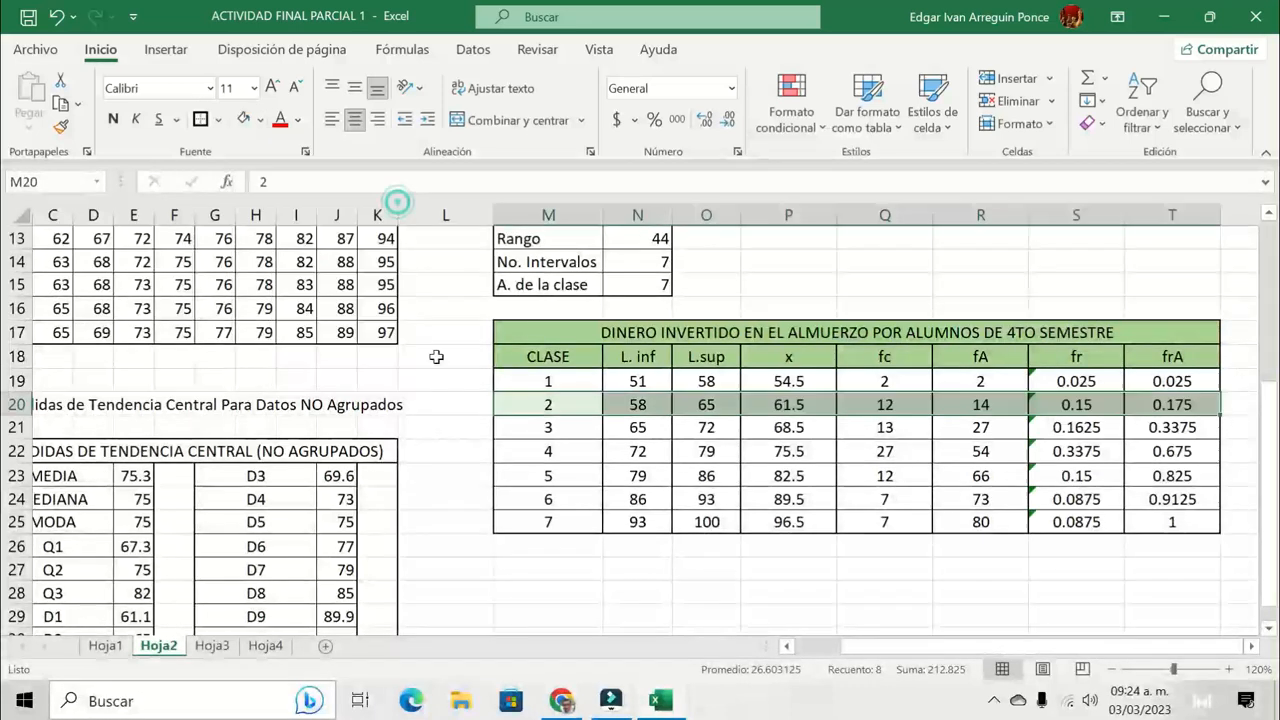
pyautogui.click(521, 450)
pyautogui.moveTo(521, 450); pyautogui.dragTo(1172, 451)
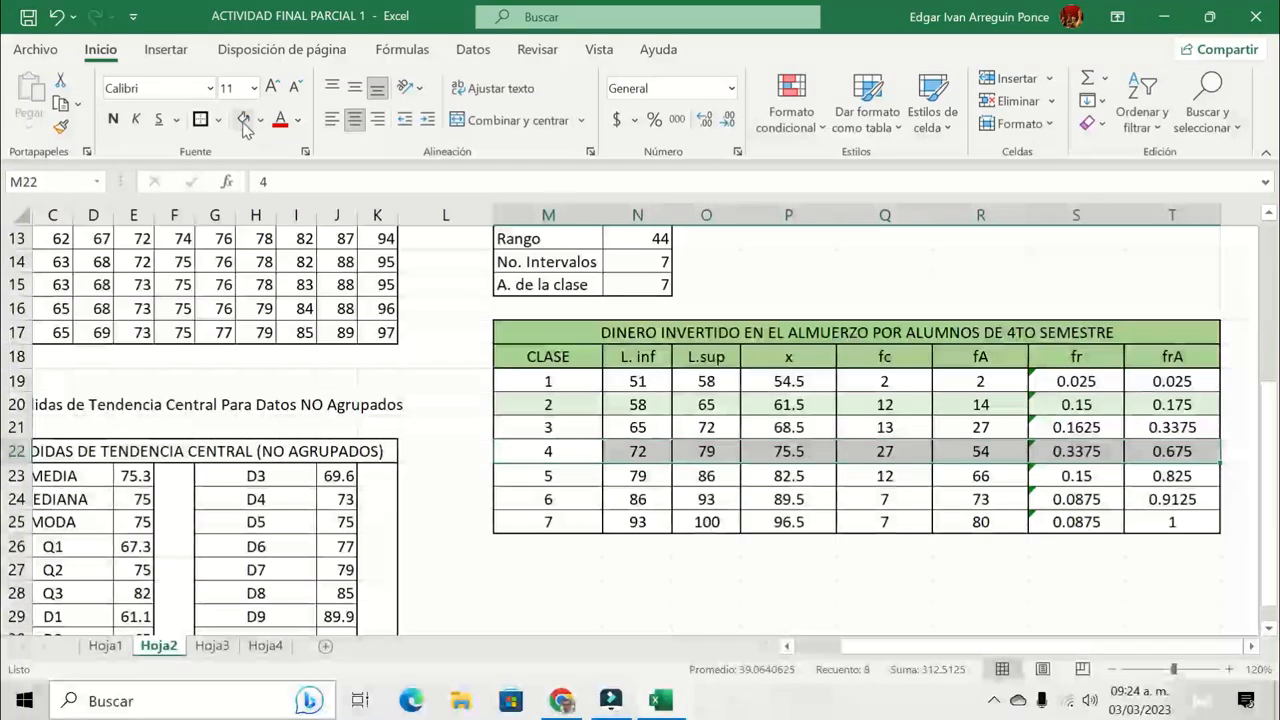
pyautogui.moveTo(544, 503); pyautogui.dragTo(1140, 508)
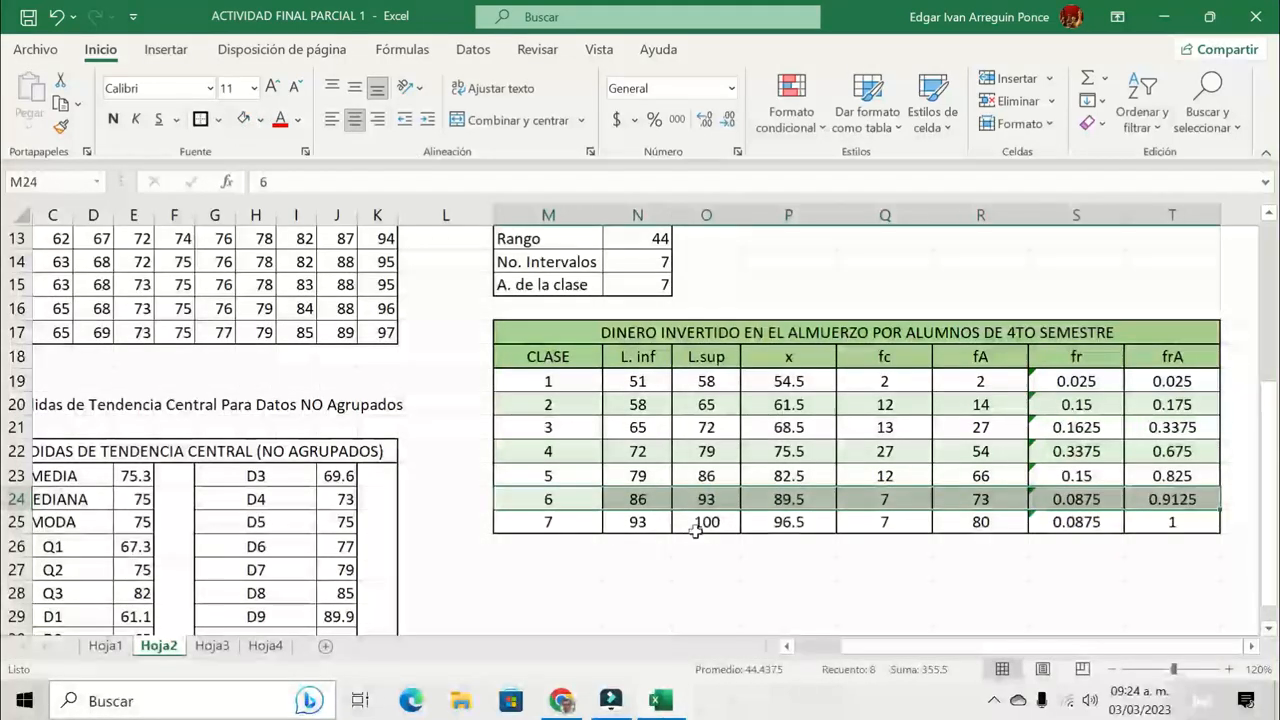
pyautogui.click(713, 579)
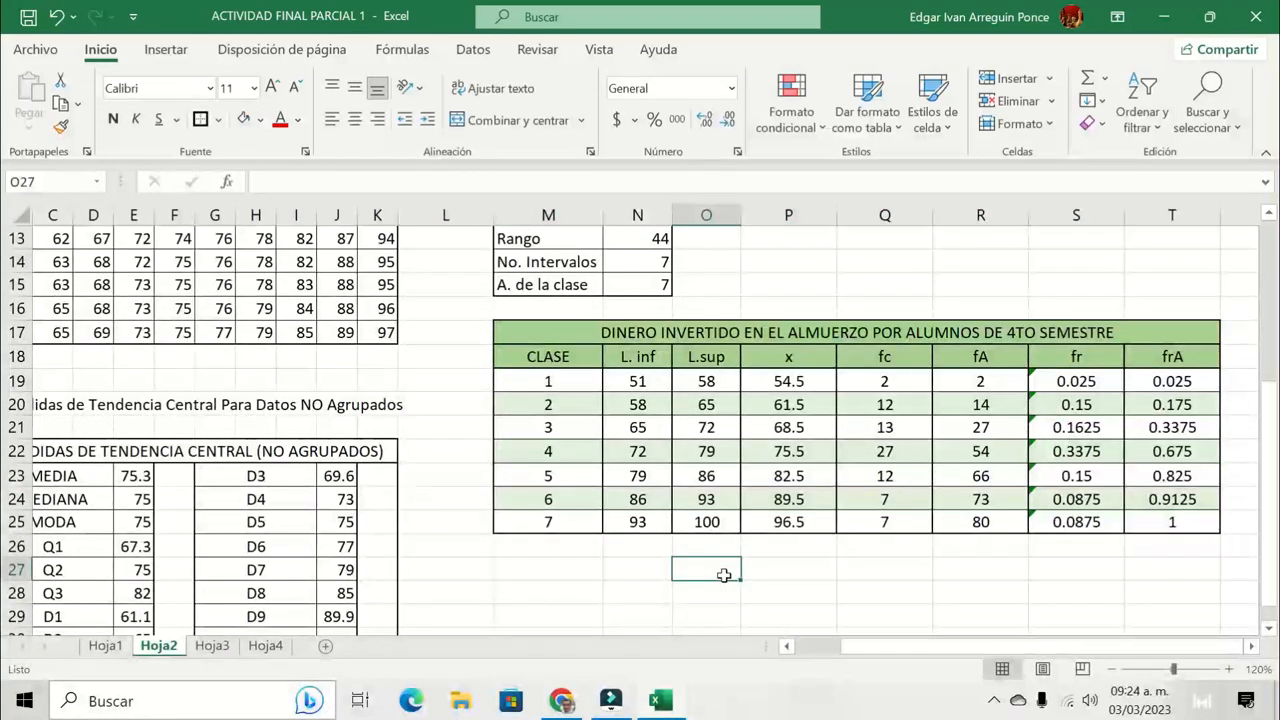